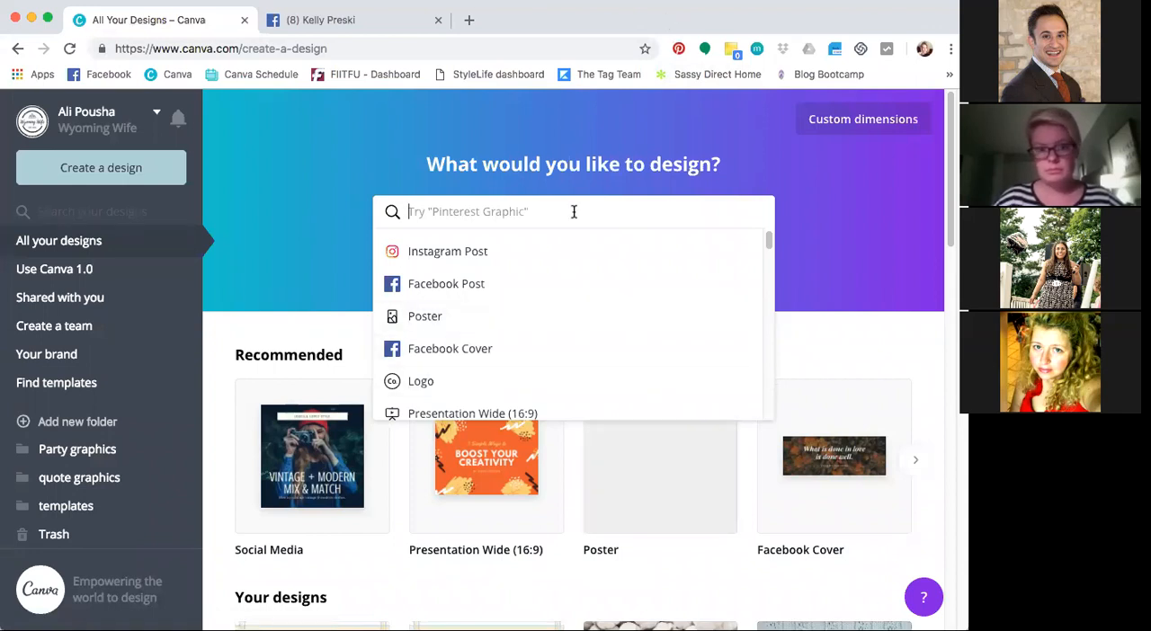
Close the design type suggestions and look over the recommended formats and the existing designs on the home page
{"action": "scroll", "coordinate": [324, 187], "scroll_direction": "down", "scroll_amount": 2}
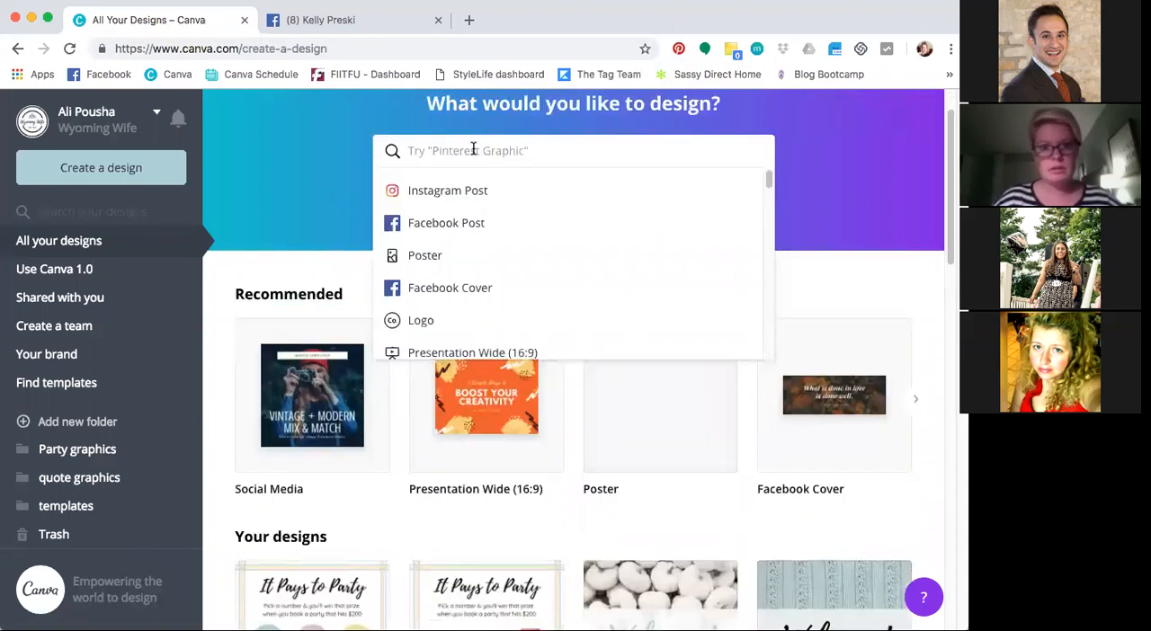
{"action": "left_click", "coordinate": [304, 172]}
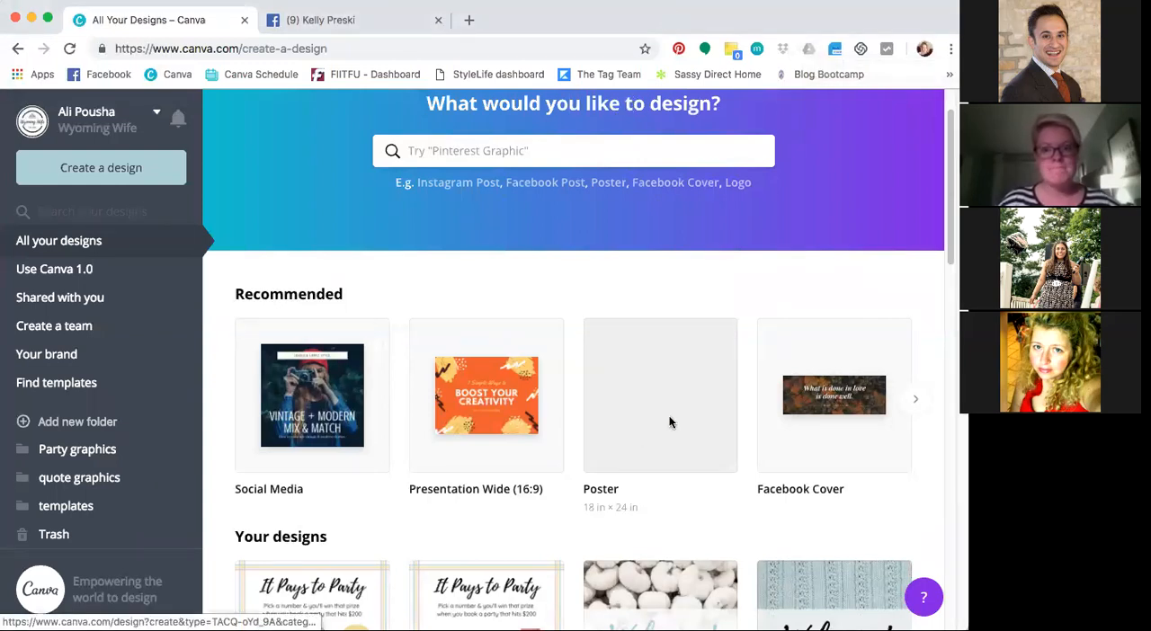
{"action": "scroll", "coordinate": [536, 299], "scroll_direction": "up", "scroll_amount": 2}
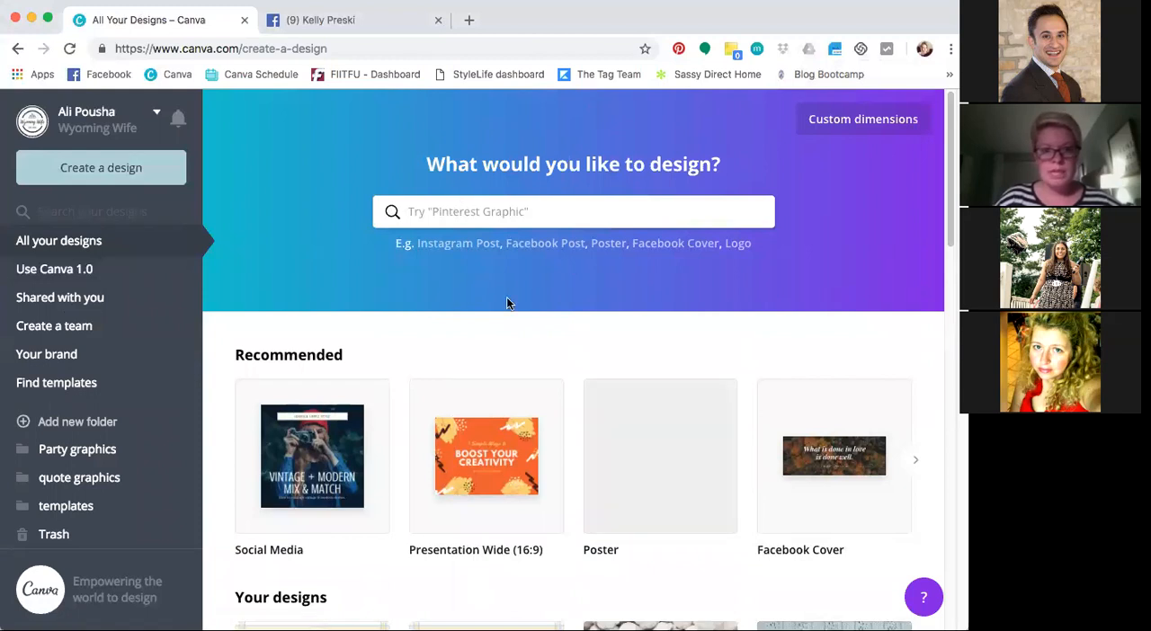
{"action": "scroll", "coordinate": [506, 298], "scroll_direction": "down", "scroll_amount": 3}
{"action": "scroll", "coordinate": [508, 296], "scroll_direction": "down", "scroll_amount": 2}
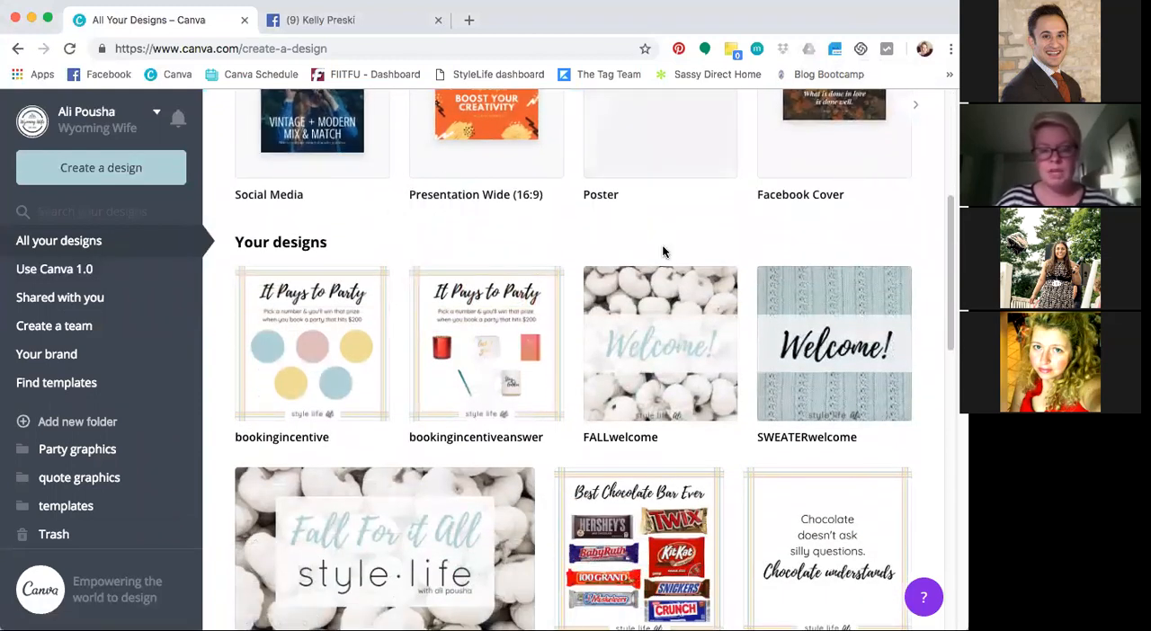
{"action": "scroll", "coordinate": [662, 254], "scroll_direction": "up", "scroll_amount": 3}
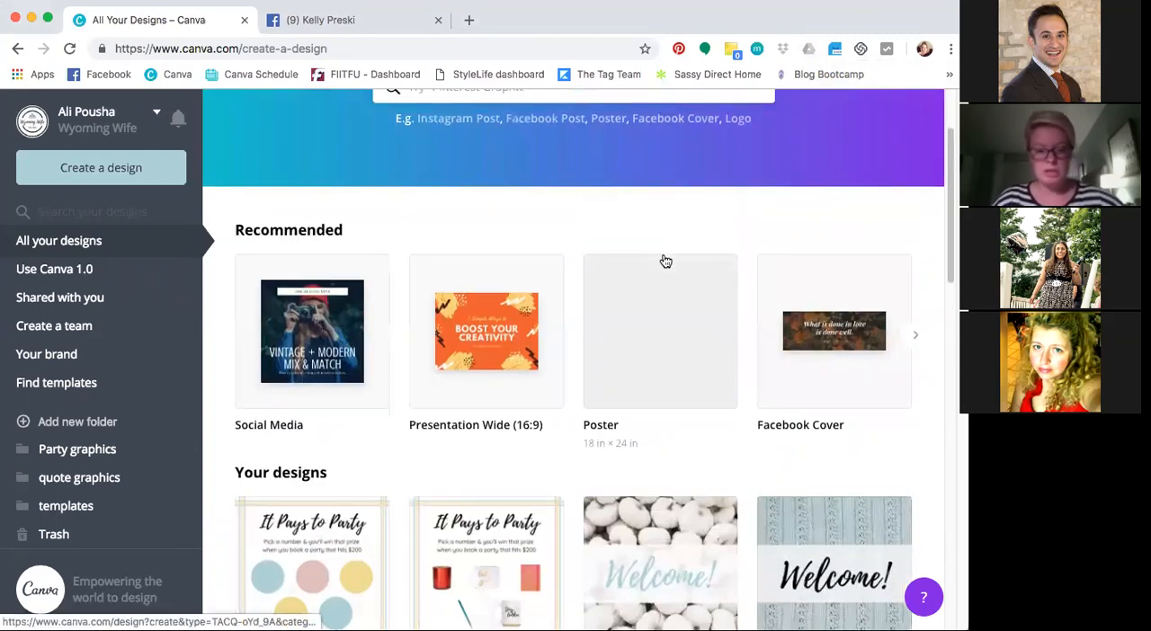
{"action": "scroll", "coordinate": [666, 261], "scroll_direction": "down", "scroll_amount": 4}
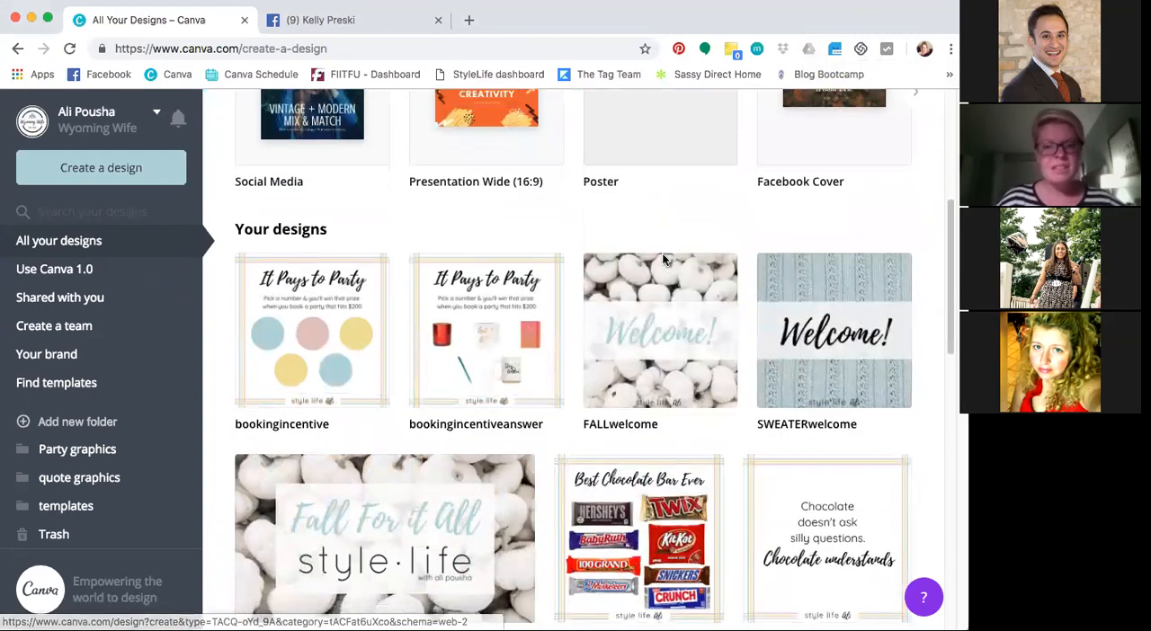
{"action": "scroll", "coordinate": [666, 261], "scroll_direction": "down", "scroll_amount": 3}
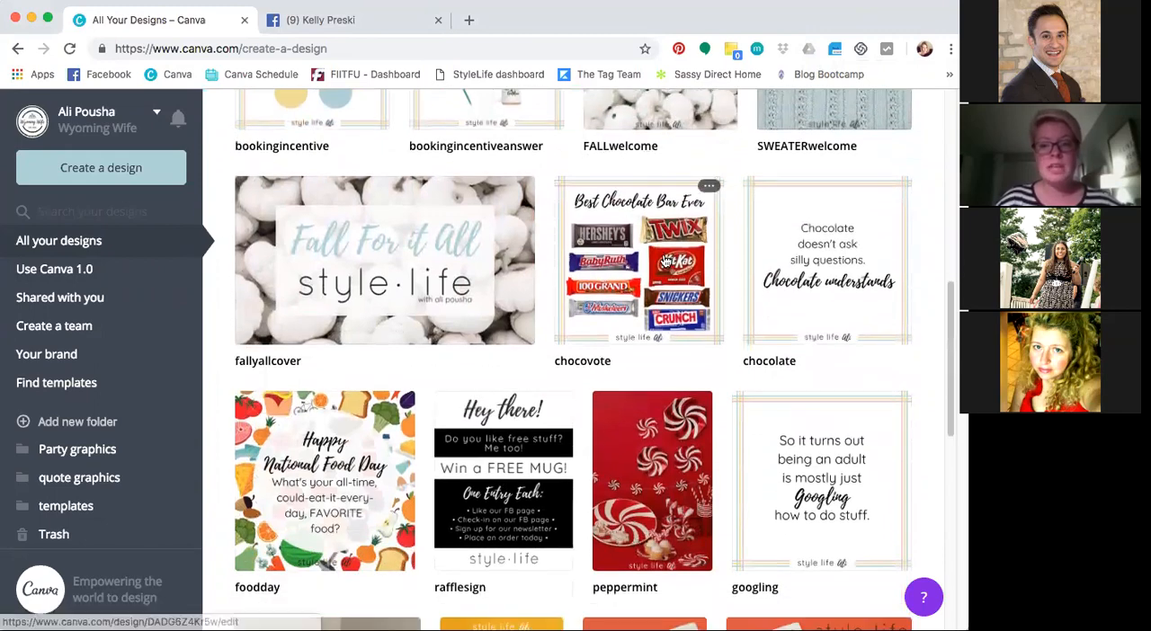
{"action": "scroll", "coordinate": [665, 261], "scroll_direction": "up", "scroll_amount": 2}
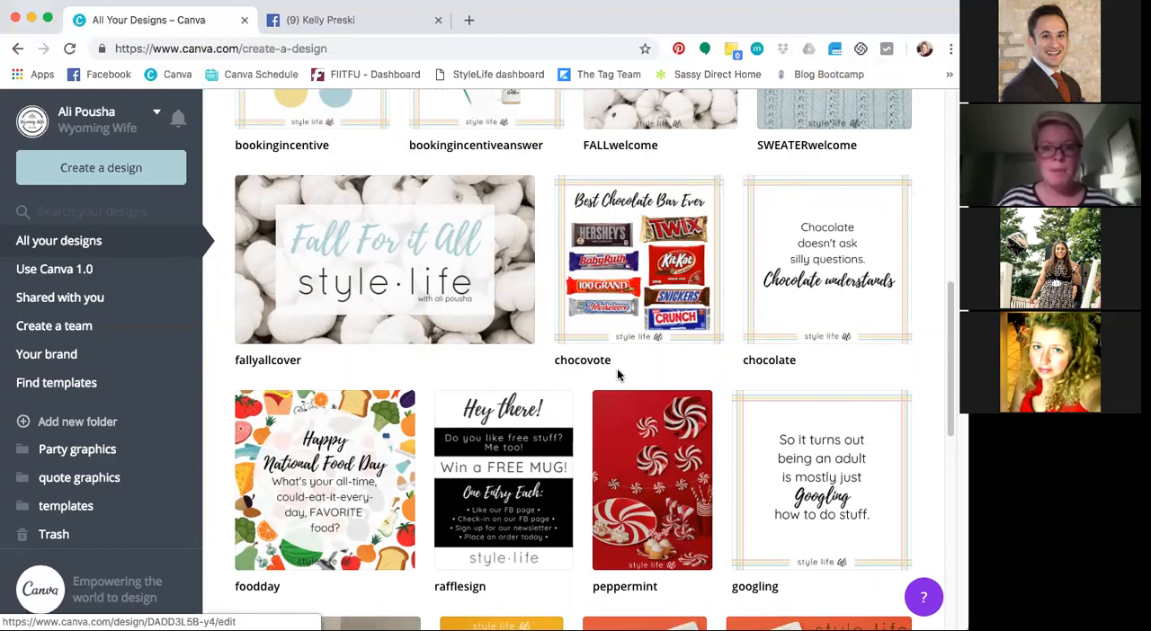
{"action": "scroll", "coordinate": [639, 358], "scroll_direction": "up", "scroll_amount": 3}
{"action": "scroll", "coordinate": [641, 365], "scroll_direction": "down", "scroll_amount": 1}
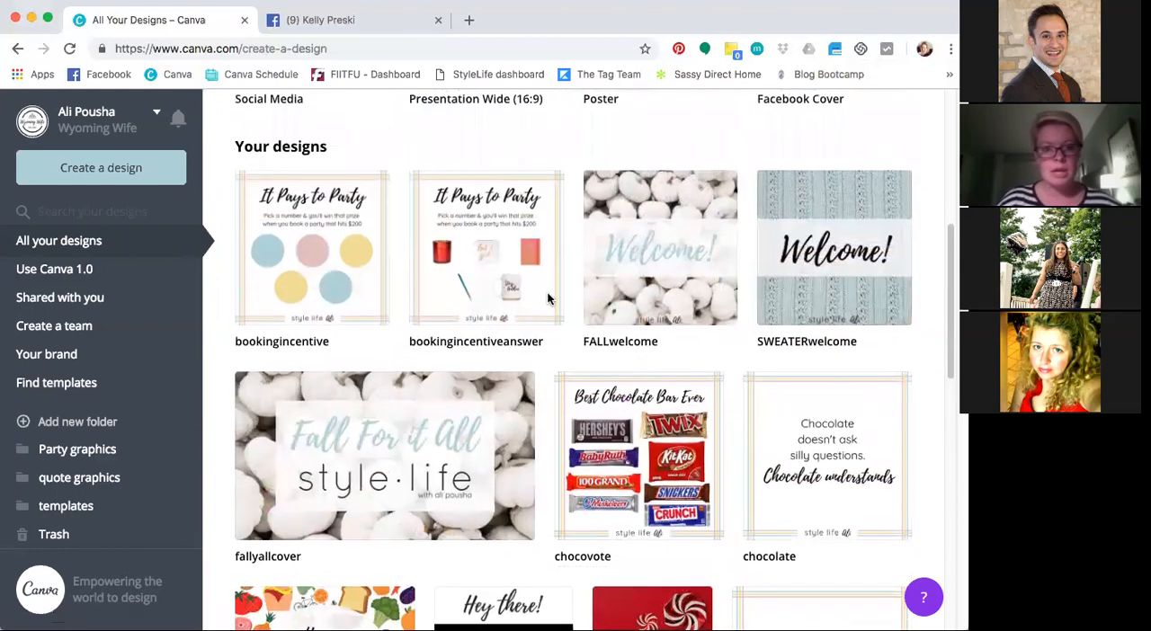
Open the peppermint design to view it in the editor, close it, and look further through the saved designs
{"action": "scroll", "coordinate": [526, 282], "scroll_direction": "down", "scroll_amount": 5}
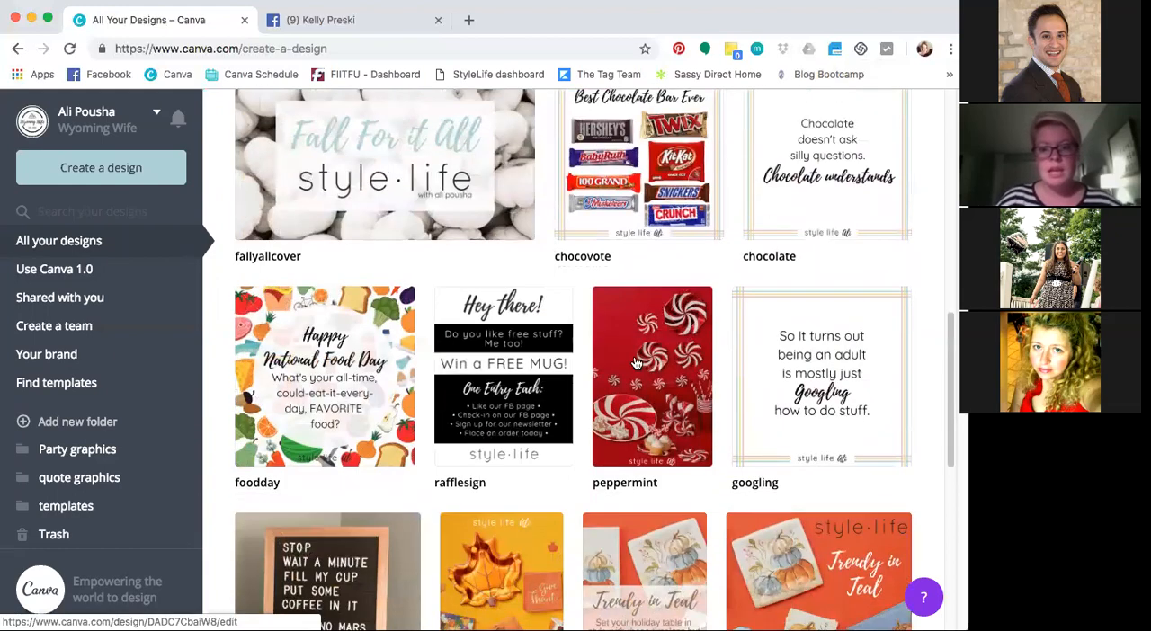
{"action": "left_click", "coordinate": [655, 415]}
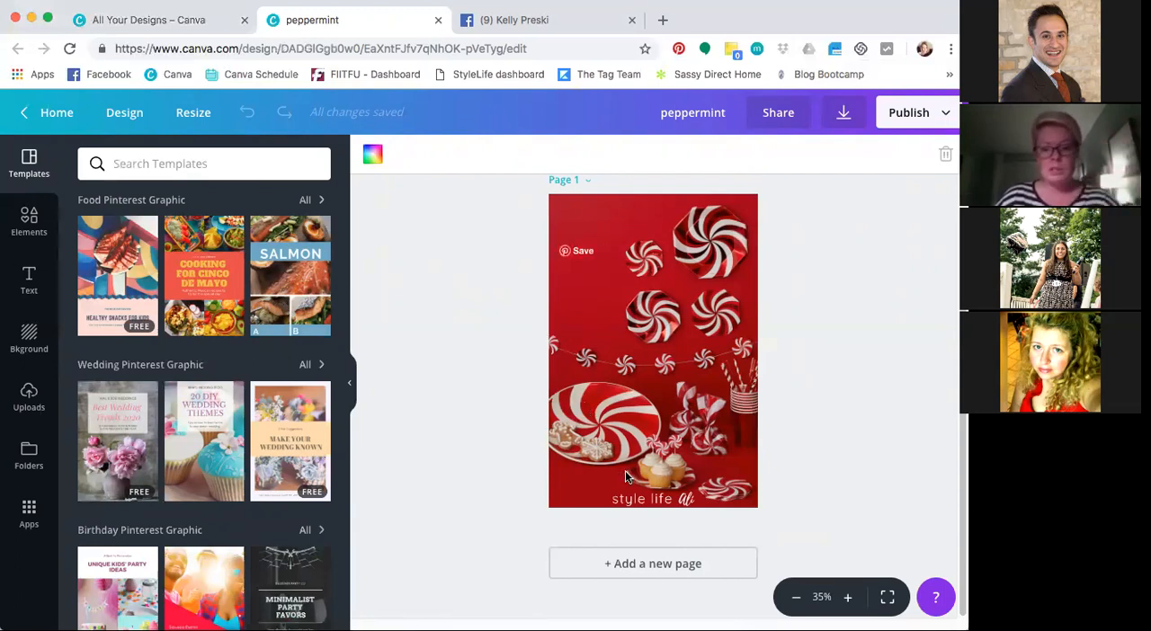
{"action": "left_click", "coordinate": [438, 20]}
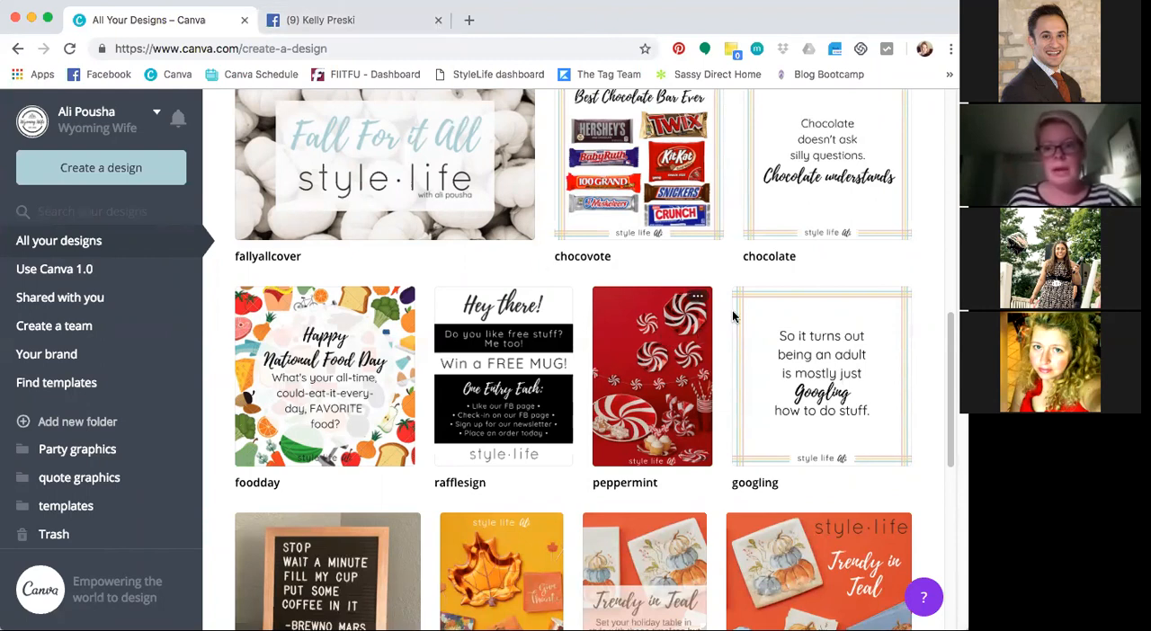
{"action": "scroll", "coordinate": [918, 292], "scroll_direction": "down", "scroll_amount": 5}
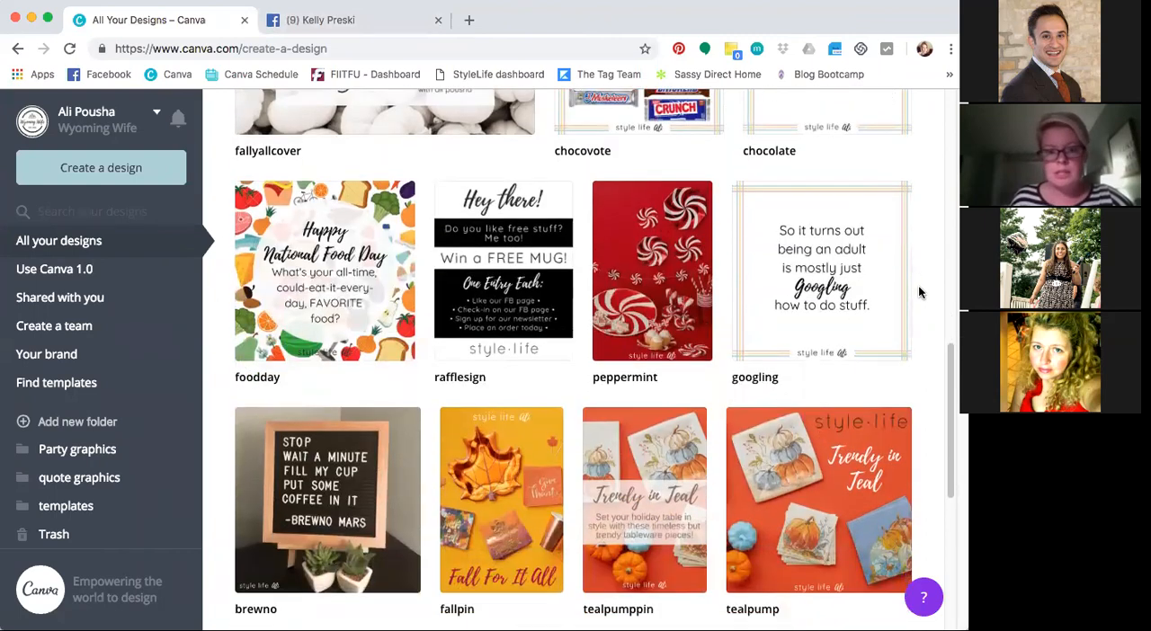
{"action": "scroll", "coordinate": [782, 324], "scroll_direction": "down", "scroll_amount": 2}
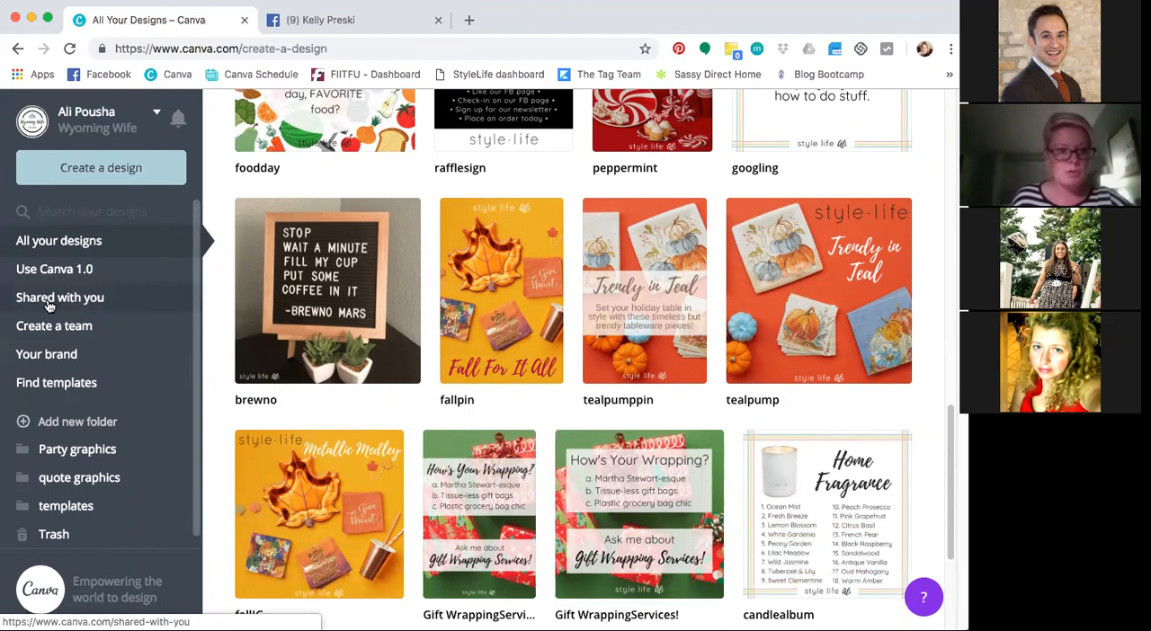
Open the brand kit, close the Facebook page, and review the brand's color palettes and fonts
{"action": "left_click", "coordinate": [56, 357]}
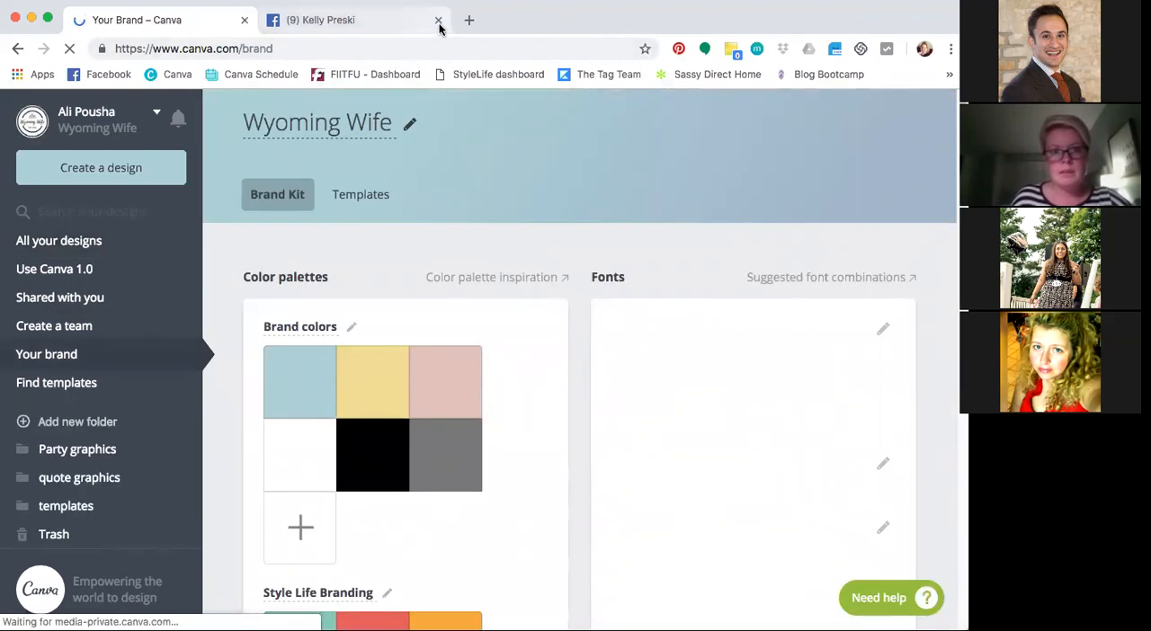
{"action": "left_click", "coordinate": [438, 21]}
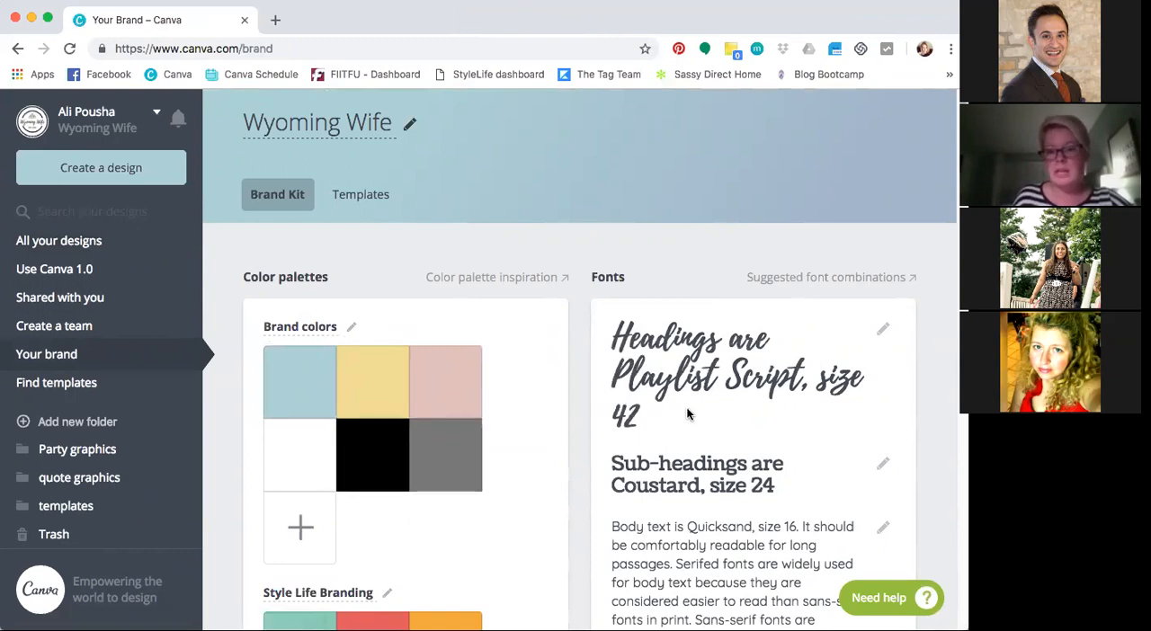
{"action": "scroll", "coordinate": [686, 414], "scroll_direction": "down", "scroll_amount": 5}
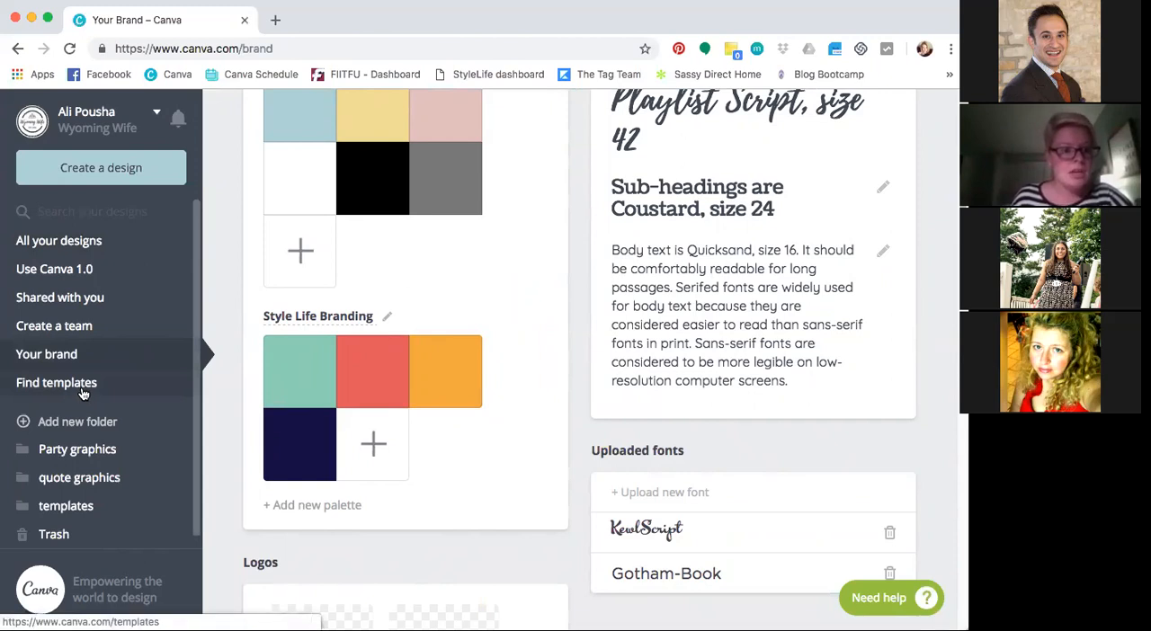
Return to the overview of all designs and look through the saved party, holiday and sale graphics
{"action": "left_click", "coordinate": [76, 243]}
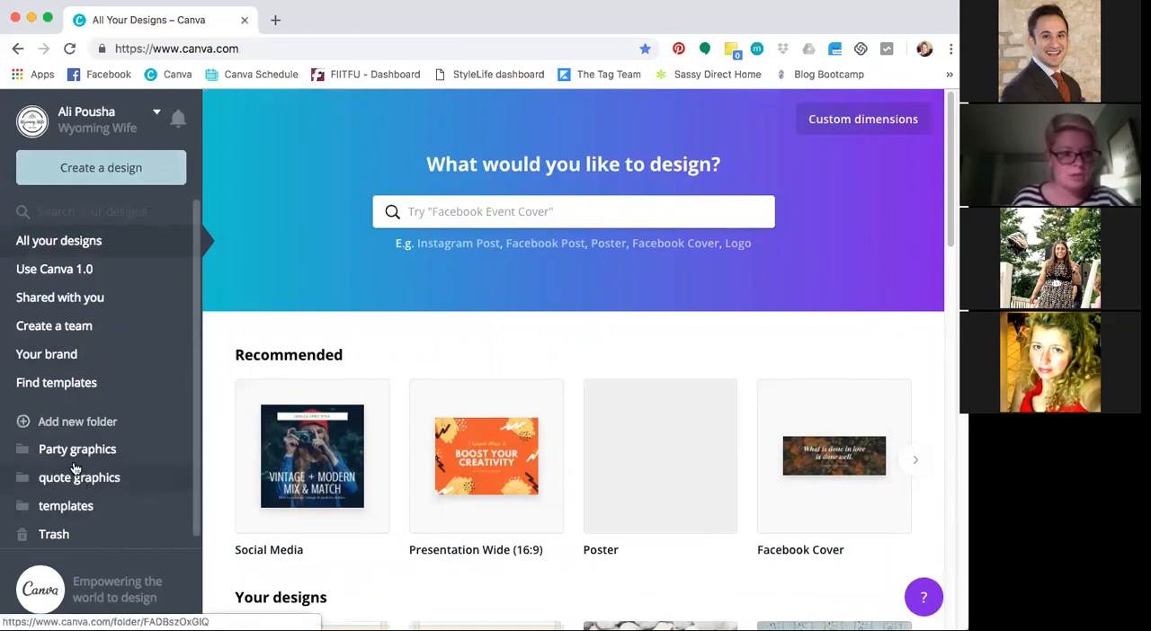
{"action": "scroll", "coordinate": [479, 411], "scroll_direction": "down", "scroll_amount": 1}
{"action": "scroll", "coordinate": [479, 410], "scroll_direction": "down", "scroll_amount": 15}
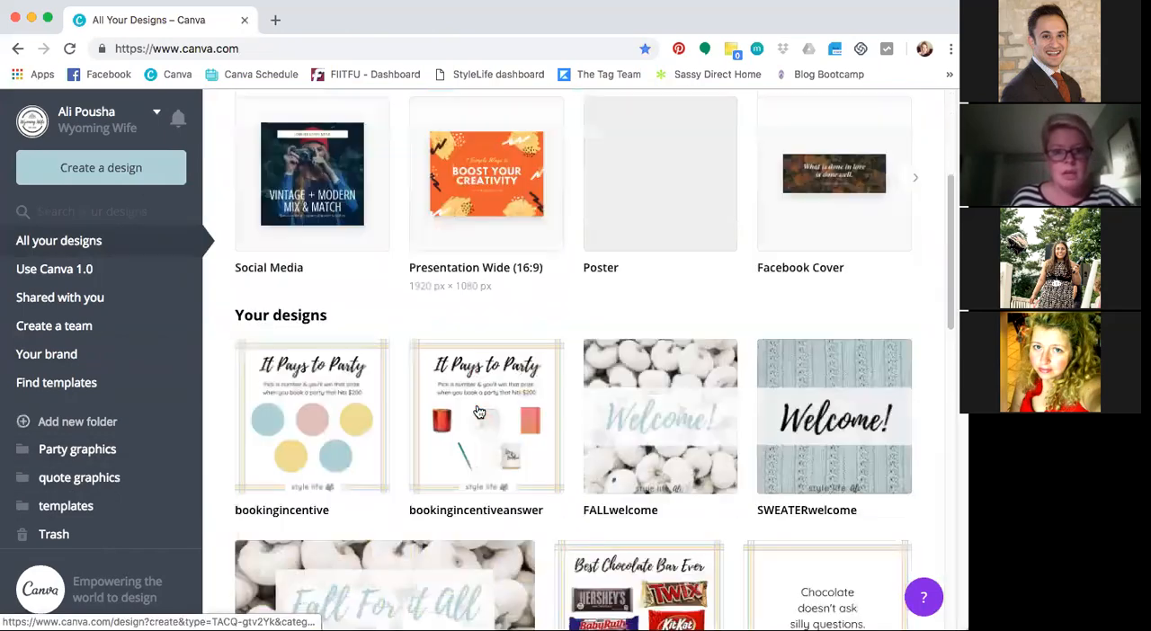
{"action": "scroll", "coordinate": [431, 386], "scroll_direction": "down", "scroll_amount": 3}
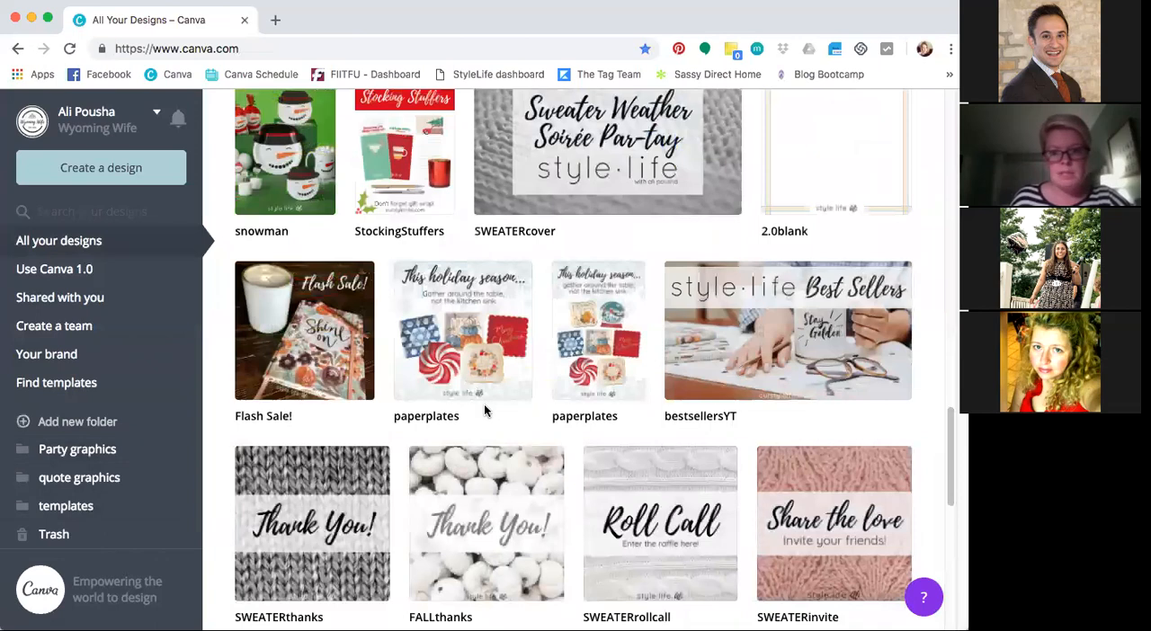
{"action": "scroll", "coordinate": [481, 400], "scroll_direction": "down", "scroll_amount": 5}
{"action": "scroll", "coordinate": [483, 413], "scroll_direction": "down", "scroll_amount": 5}
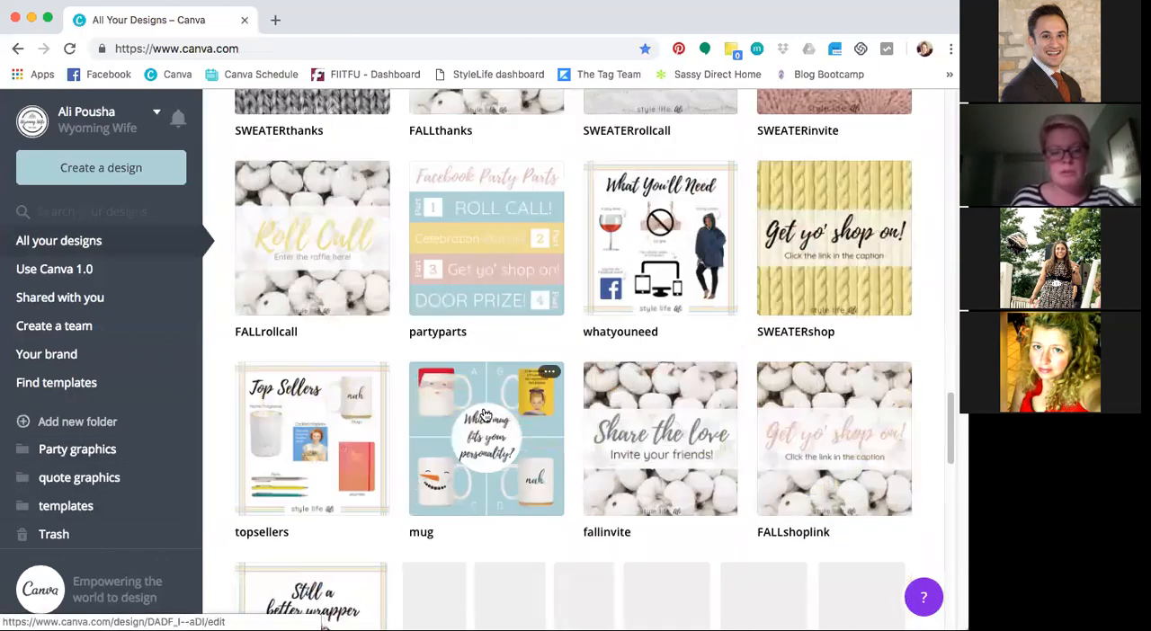
{"action": "scroll", "coordinate": [484, 414], "scroll_direction": "down", "scroll_amount": 3}
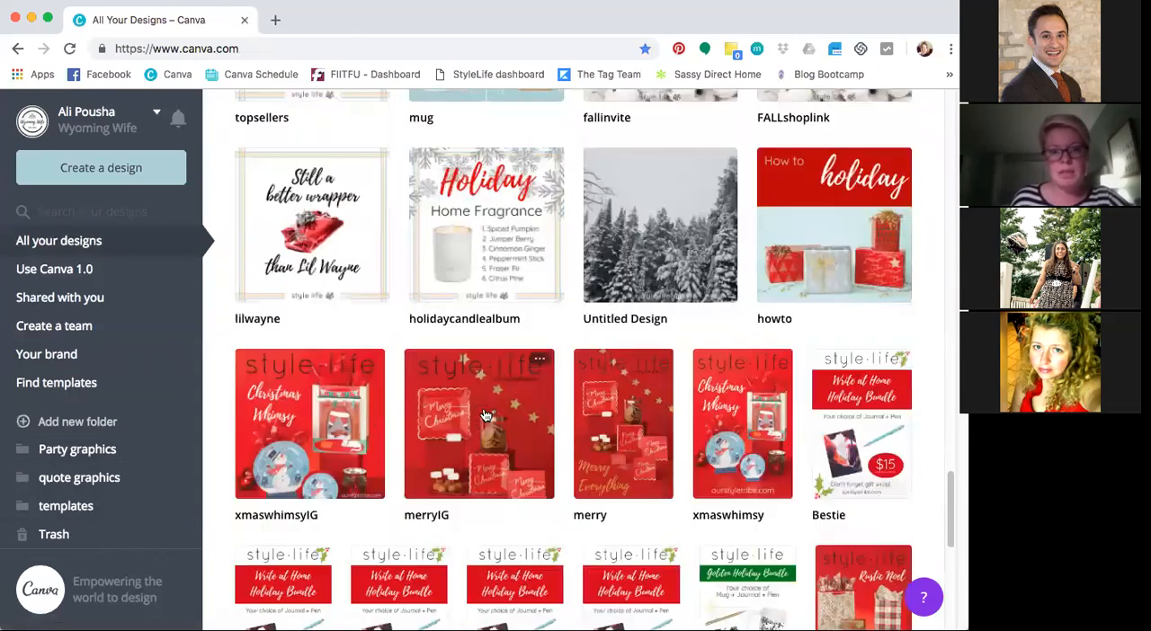
{"action": "scroll", "coordinate": [483, 414], "scroll_direction": "up", "scroll_amount": 15}
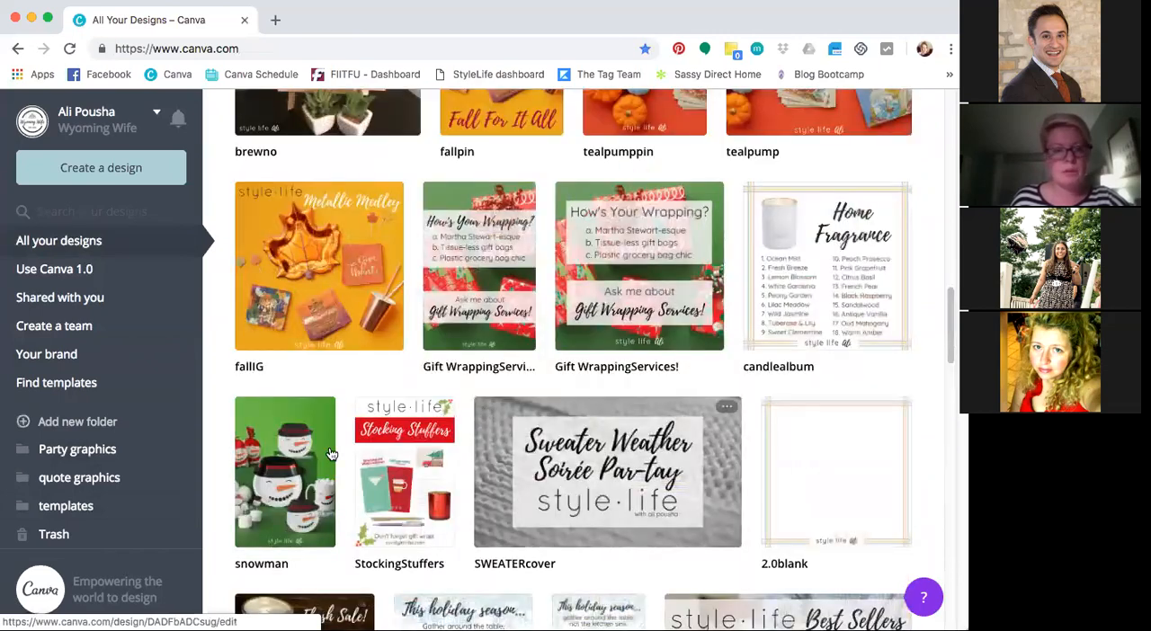
{"action": "scroll", "coordinate": [333, 456], "scroll_direction": "up", "scroll_amount": 15}
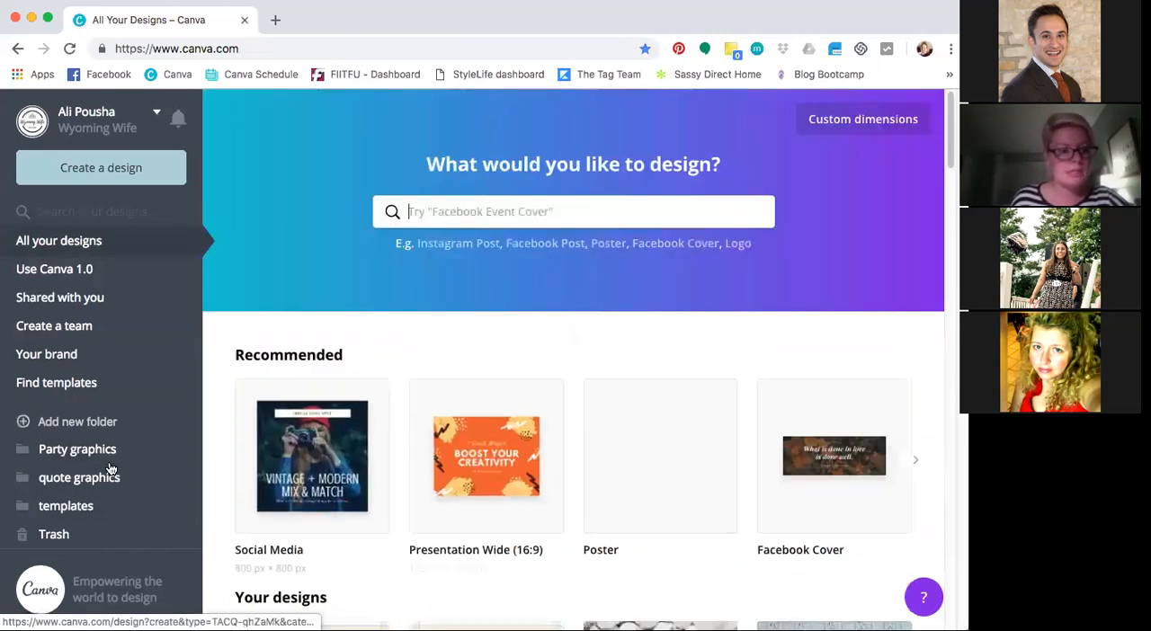
Bring up the design types for a new design and examine the available formats and their dimensions
{"action": "left_click", "coordinate": [91, 169]}
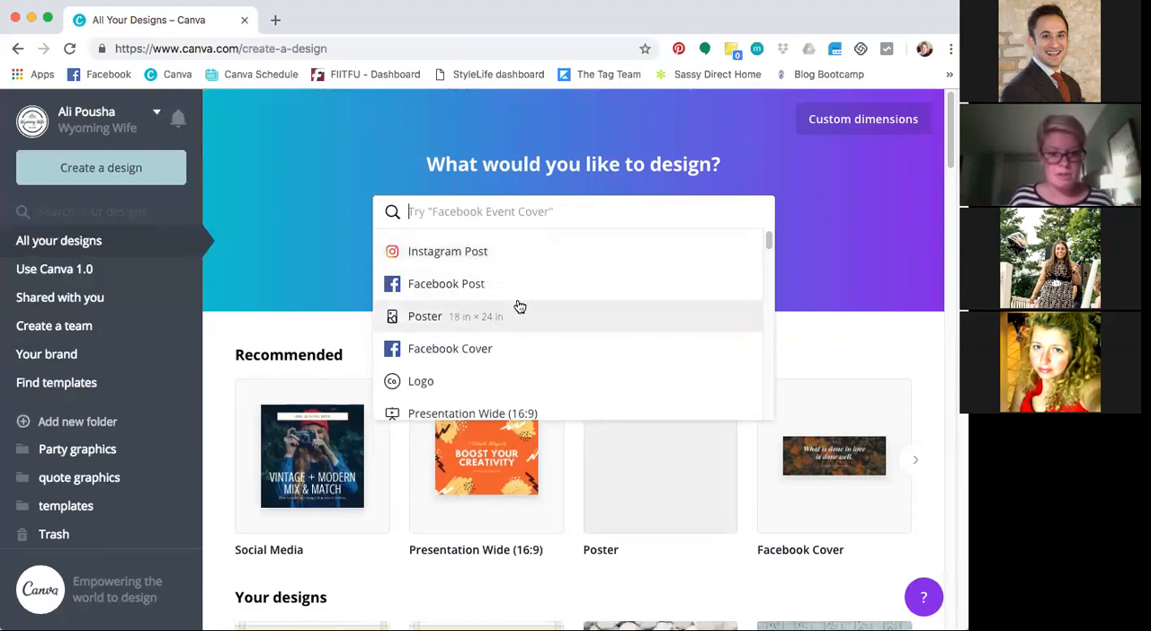
{"action": "scroll", "coordinate": [533, 332], "scroll_direction": "down", "scroll_amount": 1}
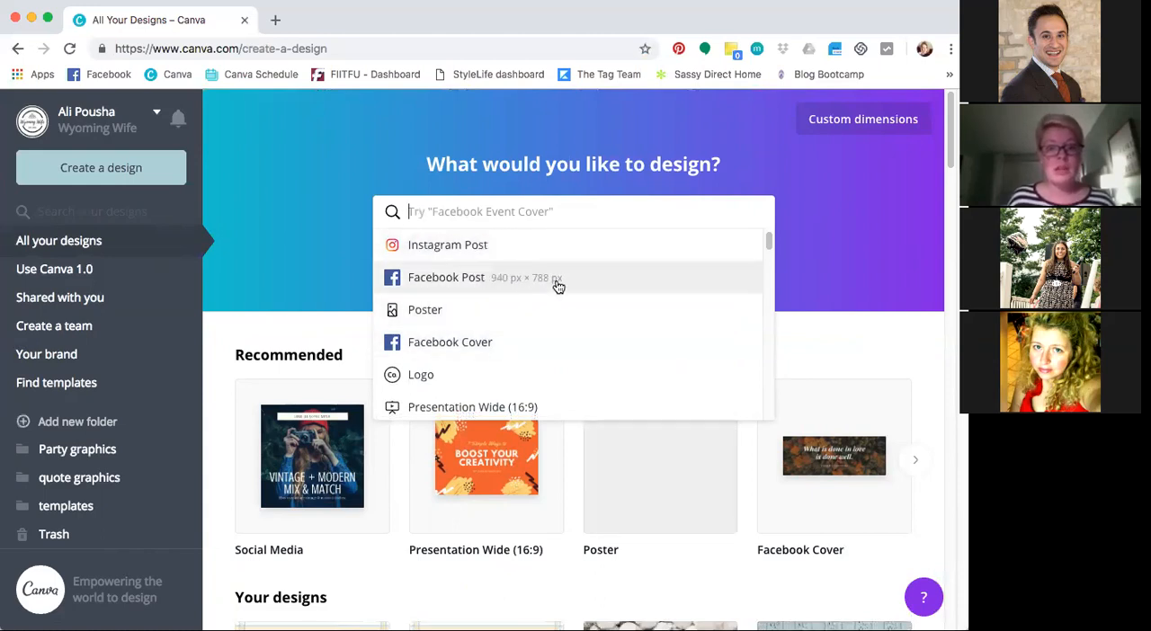
{"action": "scroll", "coordinate": [556, 285], "scroll_direction": "down", "scroll_amount": 3}
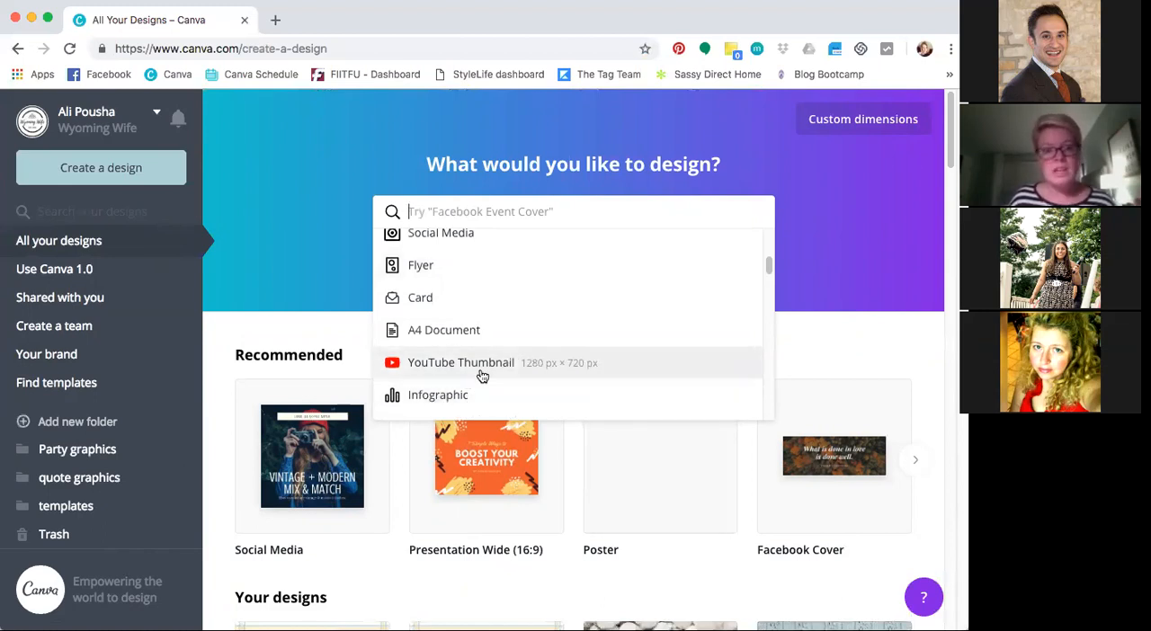
{"action": "scroll", "coordinate": [478, 372], "scroll_direction": "down", "scroll_amount": 3}
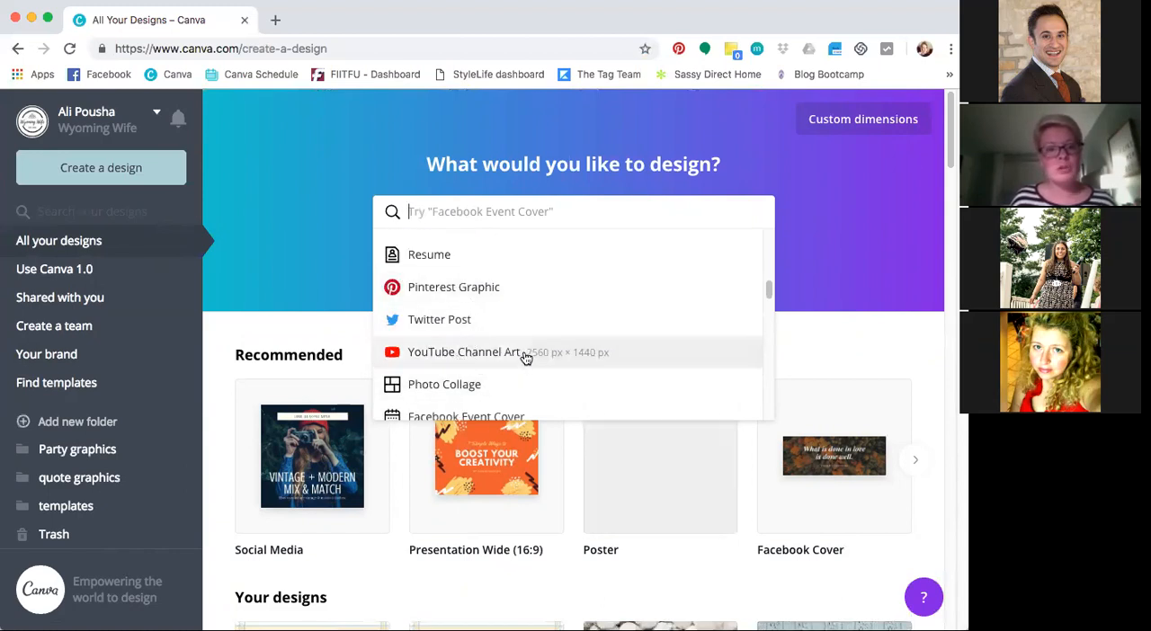
{"action": "scroll", "coordinate": [526, 357], "scroll_direction": "down", "scroll_amount": 3}
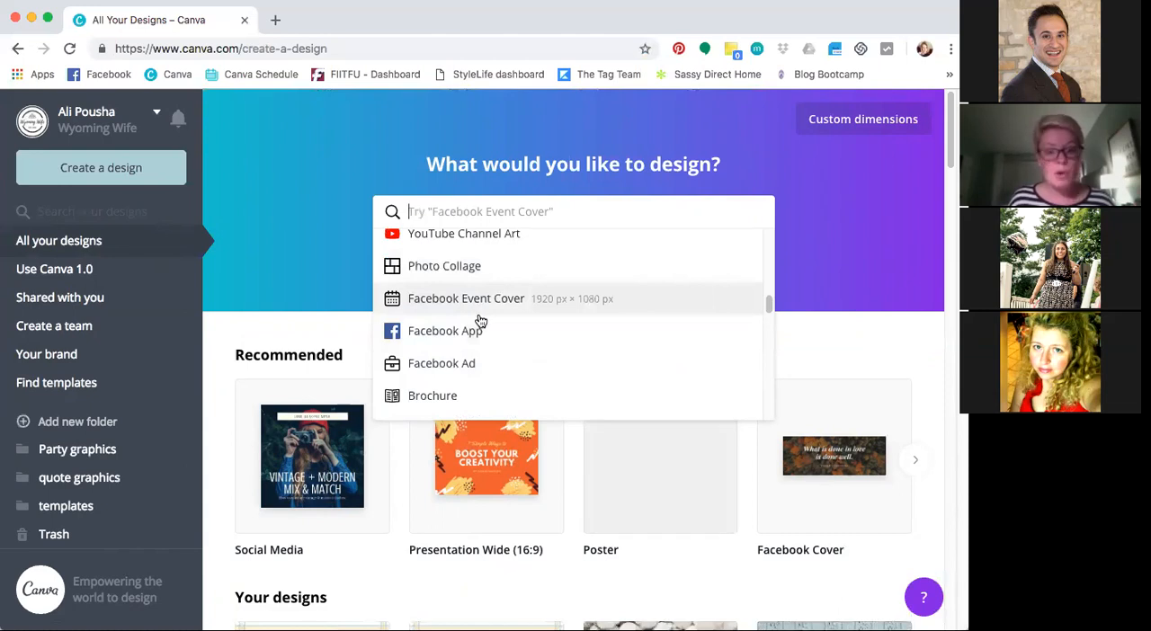
{"action": "scroll", "coordinate": [485, 323], "scroll_direction": "down", "scroll_amount": 3}
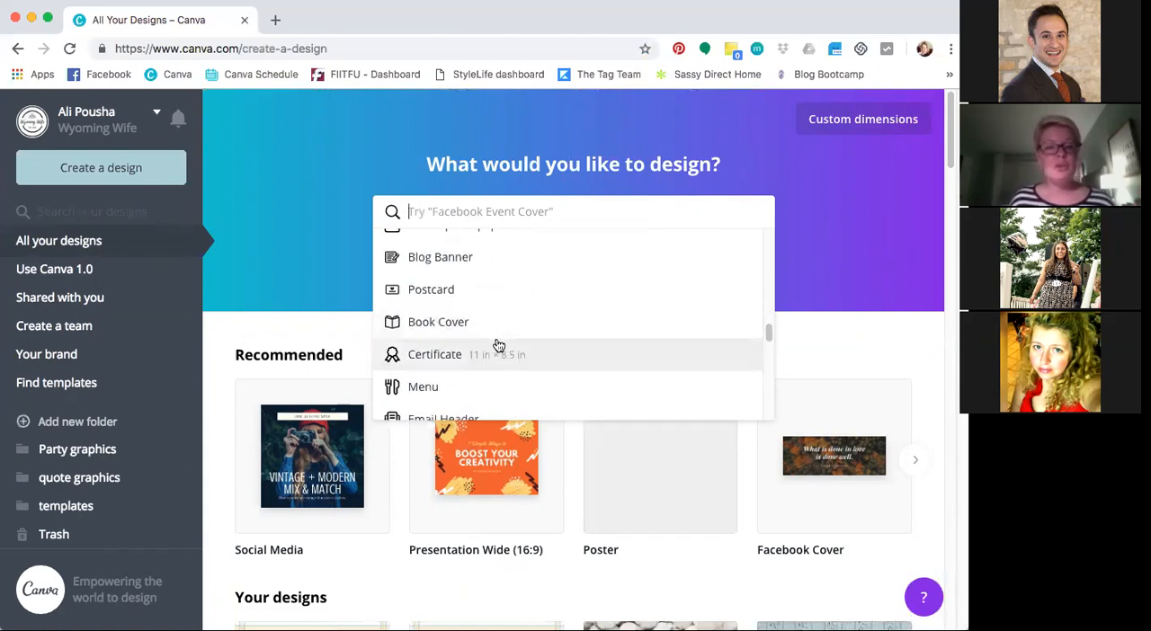
{"action": "scroll", "coordinate": [498, 346], "scroll_direction": "down", "scroll_amount": 1}
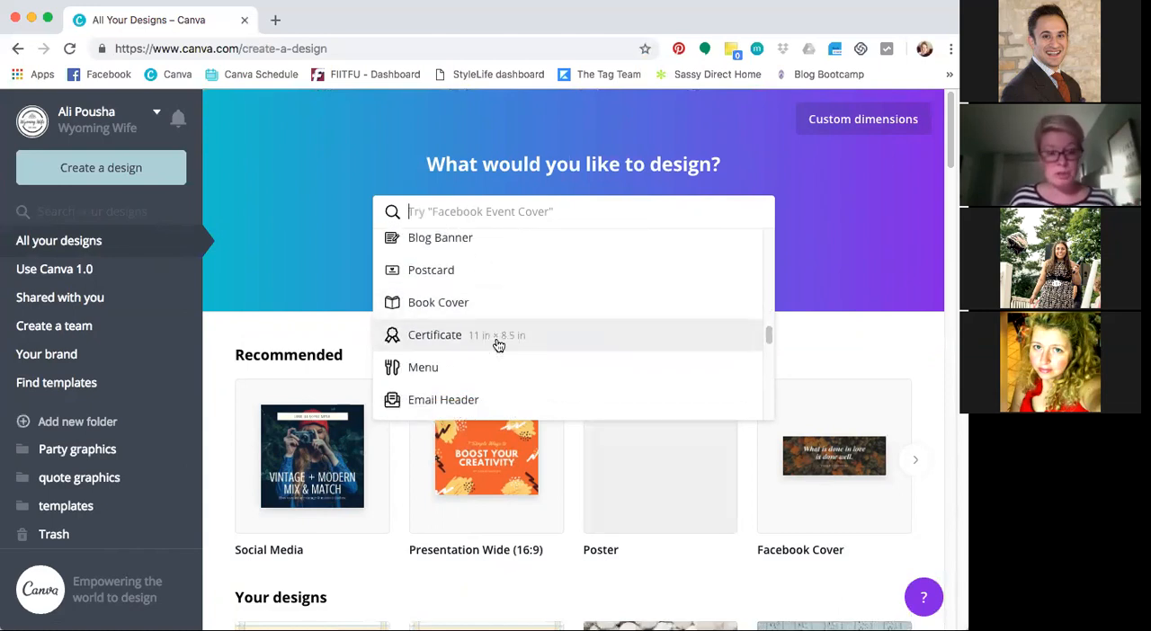
{"action": "scroll", "coordinate": [504, 347], "scroll_direction": "down", "scroll_amount": 4}
{"action": "scroll", "coordinate": [568, 371], "scroll_direction": "down", "scroll_amount": 5}
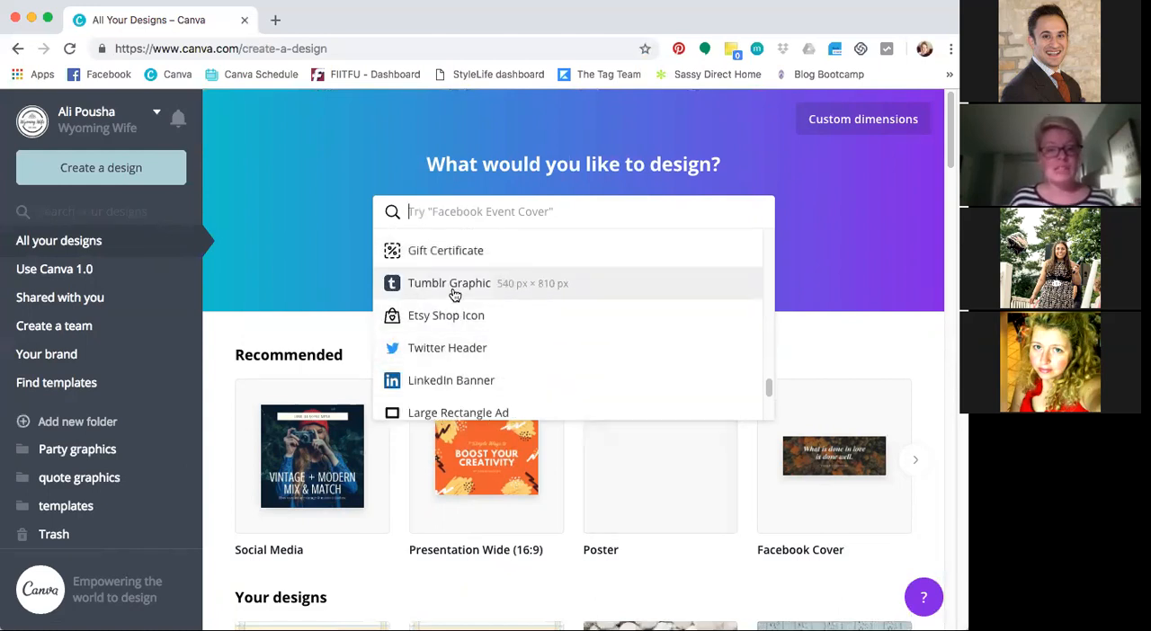
{"action": "scroll", "coordinate": [559, 380], "scroll_direction": "down", "scroll_amount": 1}
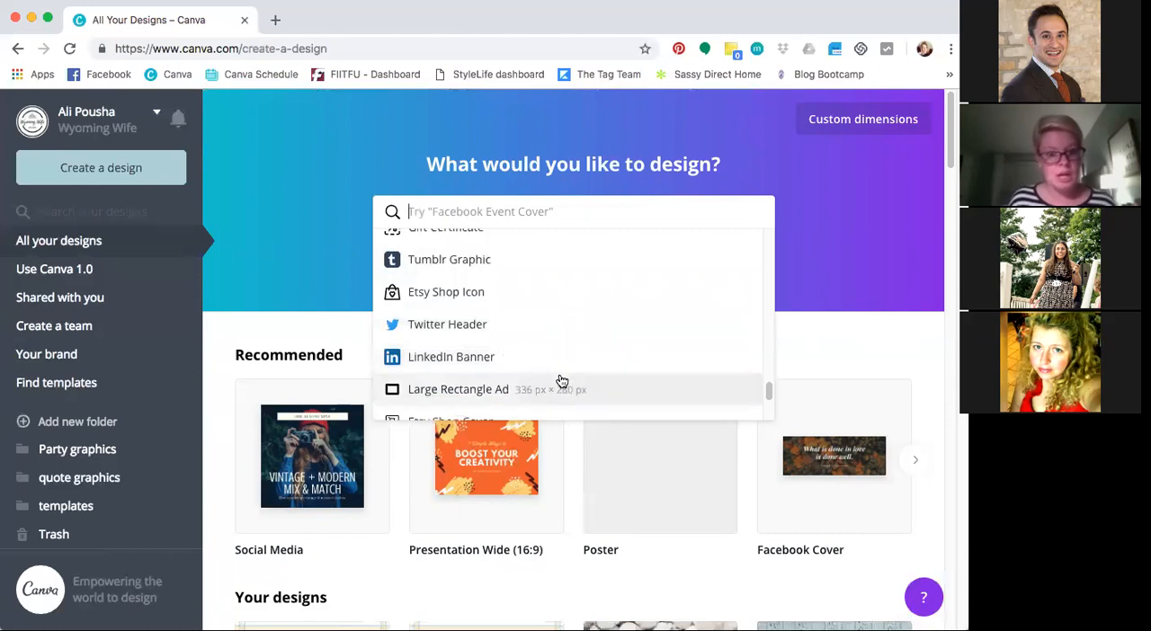
{"action": "scroll", "coordinate": [581, 354], "scroll_direction": "down", "scroll_amount": 2}
{"action": "scroll", "coordinate": [581, 354], "scroll_direction": "down", "scroll_amount": 2}
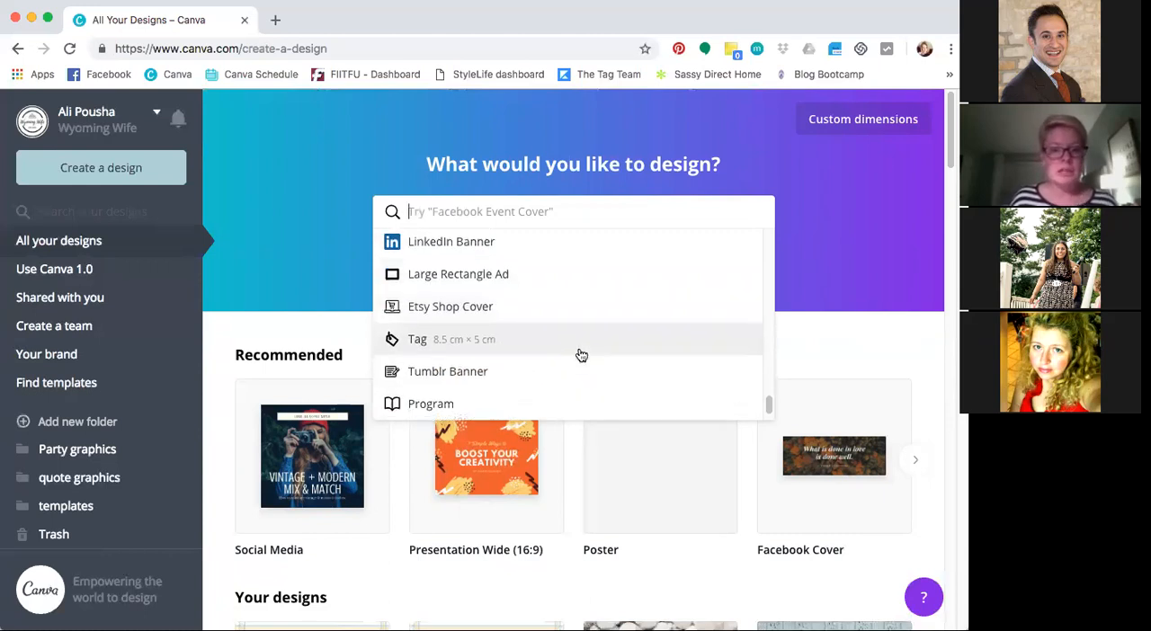
{"action": "scroll", "coordinate": [495, 372], "scroll_direction": "up", "scroll_amount": 5}
{"action": "scroll", "coordinate": [496, 373], "scroll_direction": "up", "scroll_amount": 5}
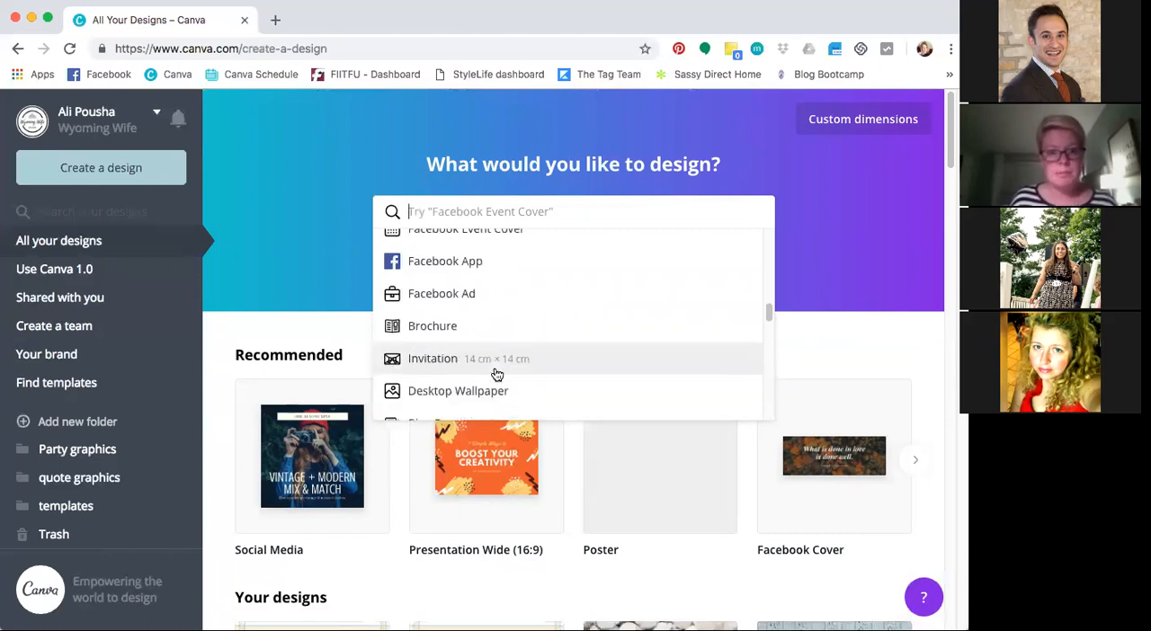
Create a new Instagram Post design from the list of design types
{"action": "scroll", "coordinate": [550, 354], "scroll_direction": "up", "scroll_amount": 1}
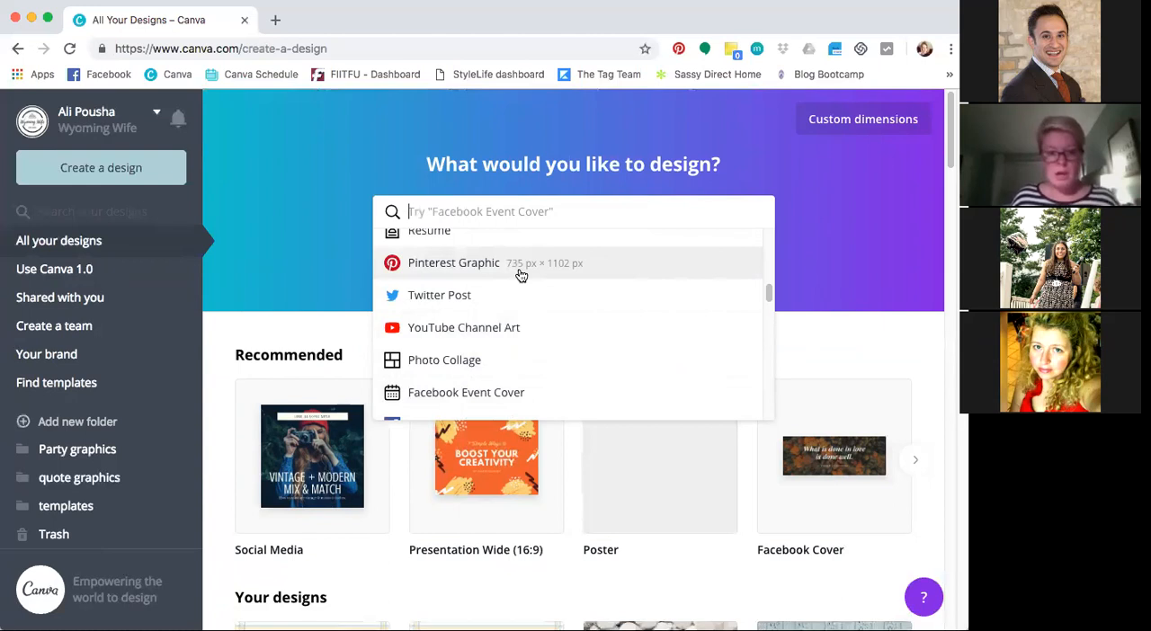
{"action": "scroll", "coordinate": [519, 275], "scroll_direction": "down", "scroll_amount": 2}
{"action": "scroll", "coordinate": [520, 279], "scroll_direction": "up", "scroll_amount": 10}
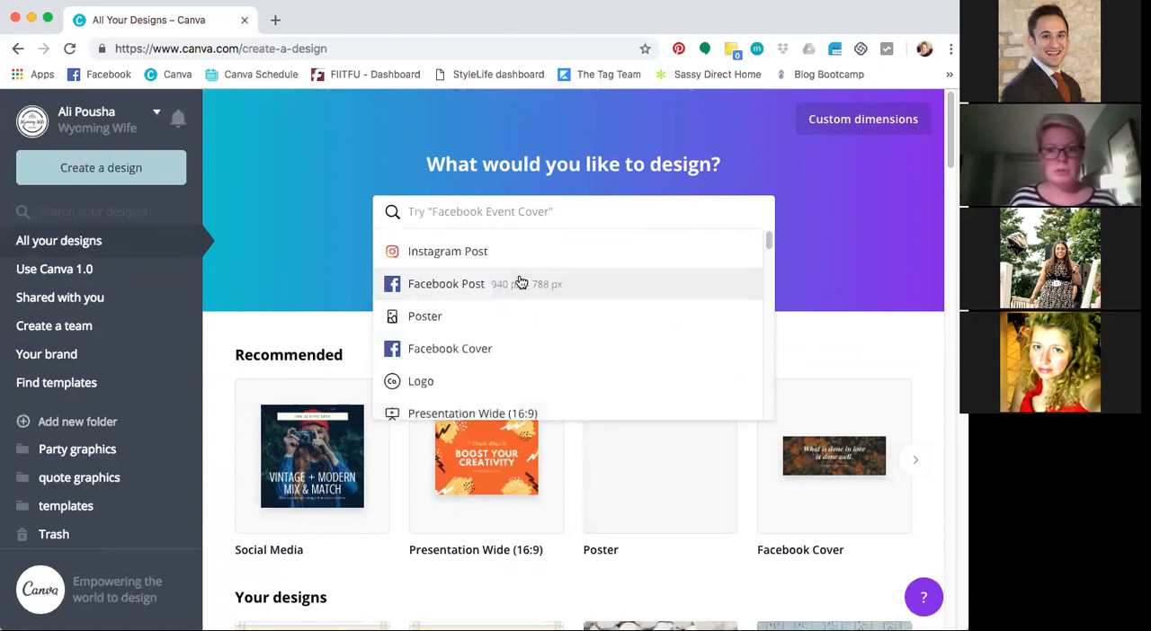
{"action": "left_click", "coordinate": [464, 252]}
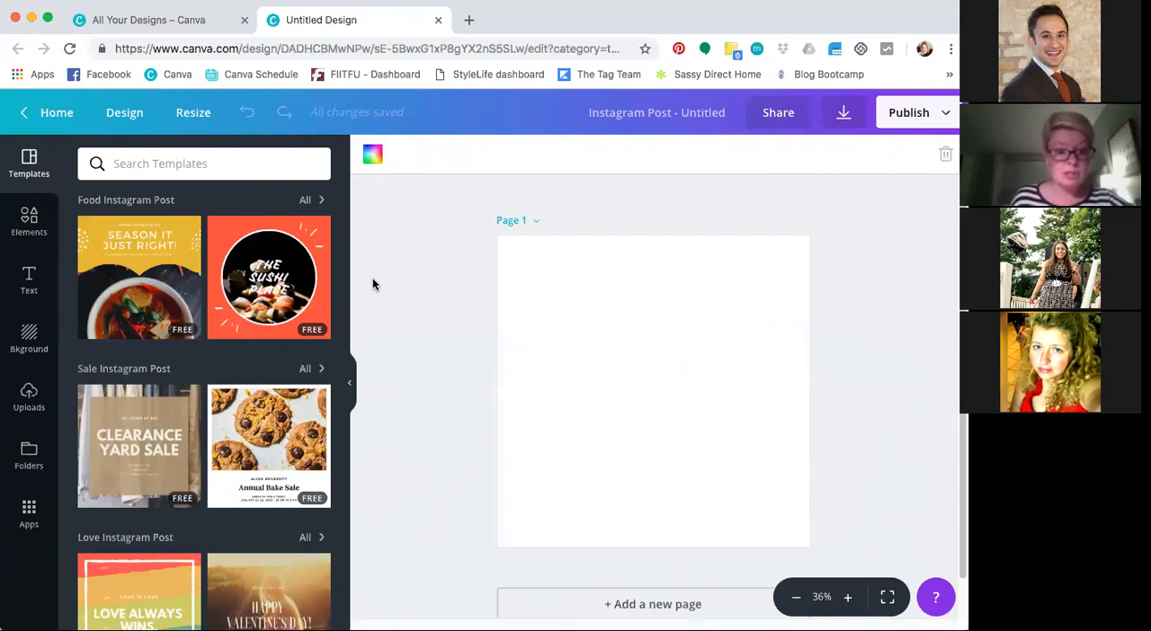
Apply the "Season It Just Right!" food template to the blank page and select its heading text
{"action": "left_click", "coordinate": [166, 293]}
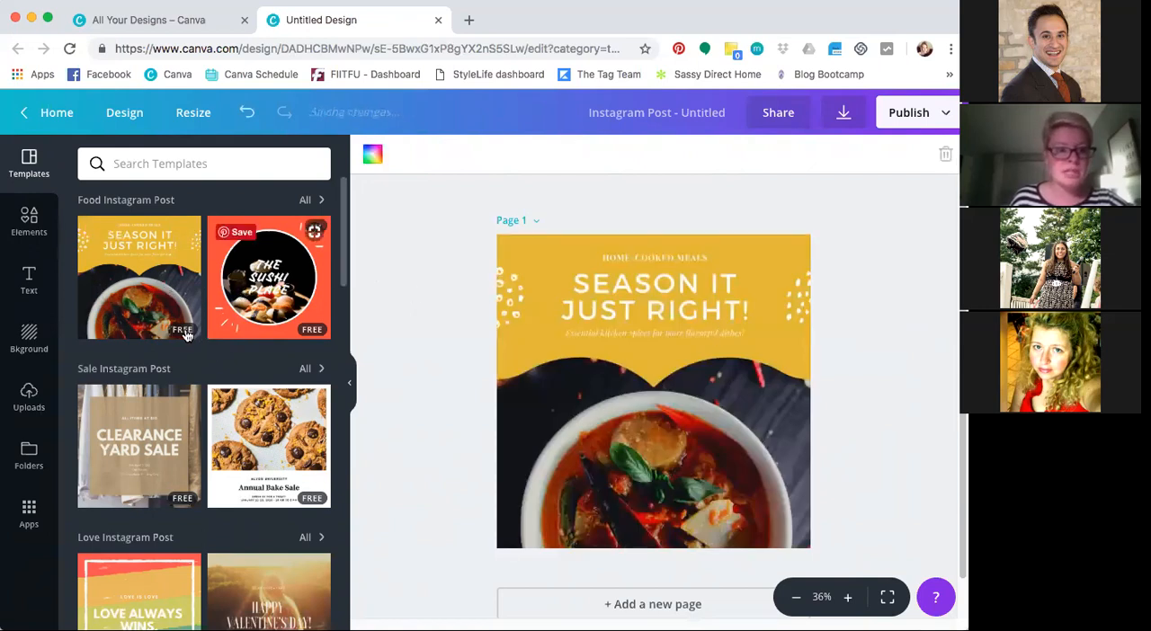
{"action": "scroll", "coordinate": [222, 378], "scroll_direction": "down", "scroll_amount": 1}
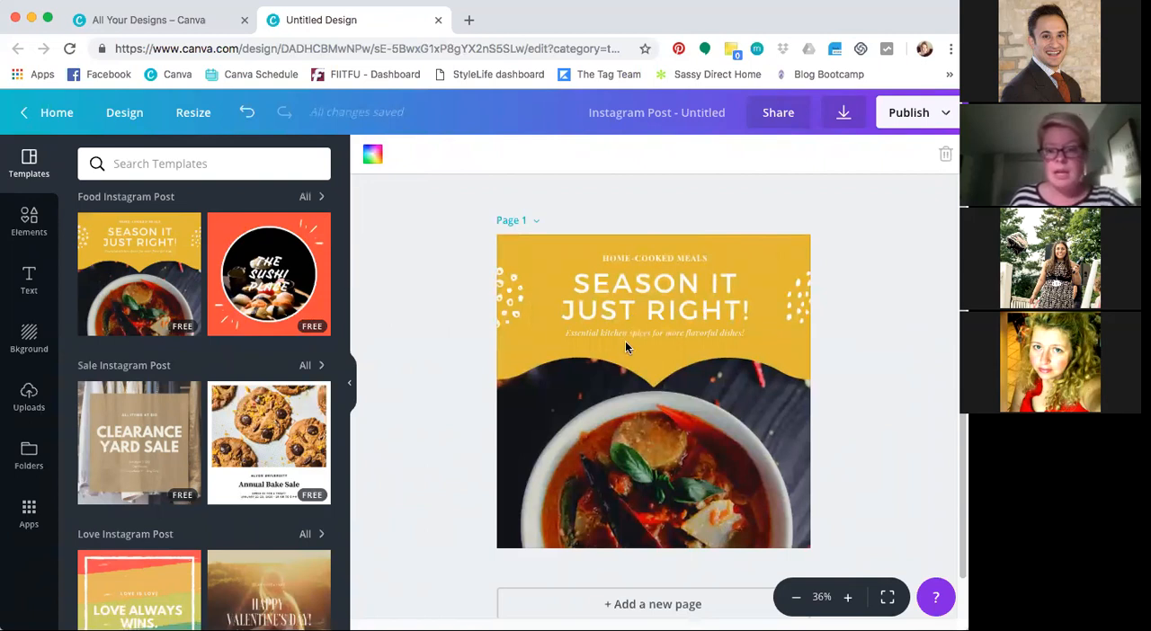
{"action": "left_click", "coordinate": [663, 283]}
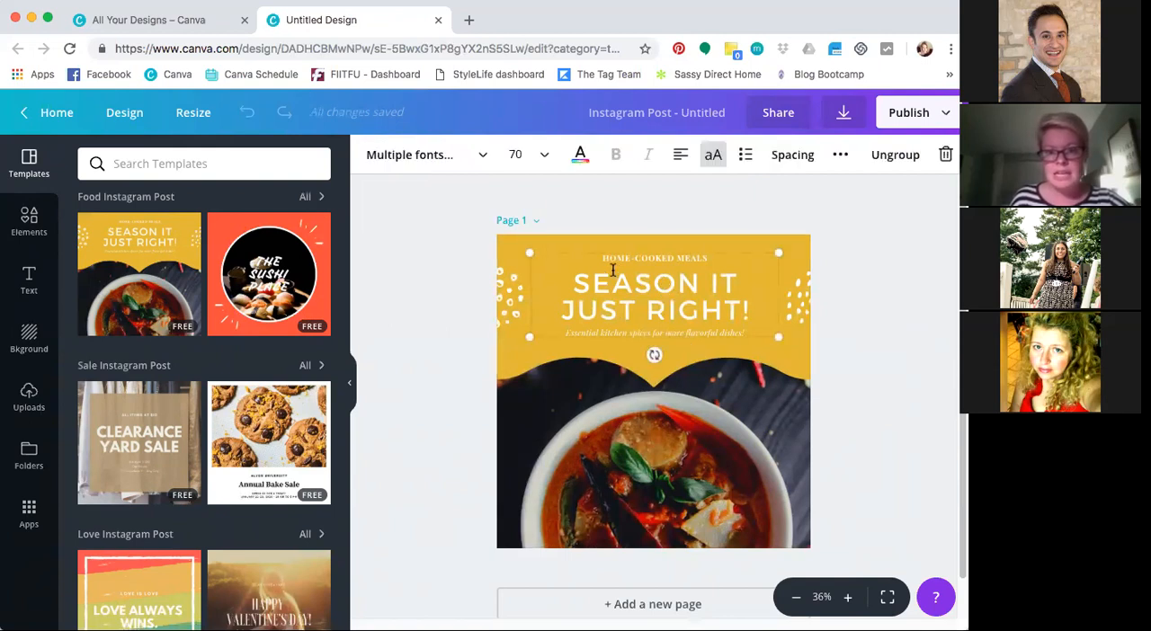
{"action": "left_click", "coordinate": [608, 308]}
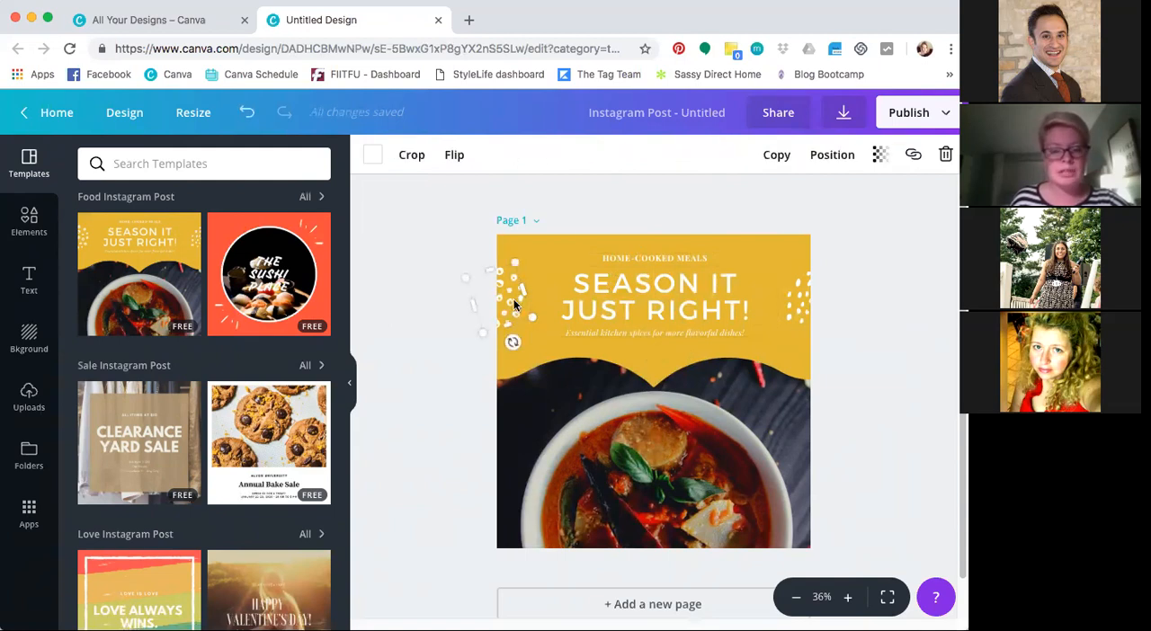
Move the two white dot decorations inward and upward beside the heading, and nudge the heading text group slightly
{"action": "left_click_drag", "start_coordinate": [536, 281], "coordinate": [544, 276]}
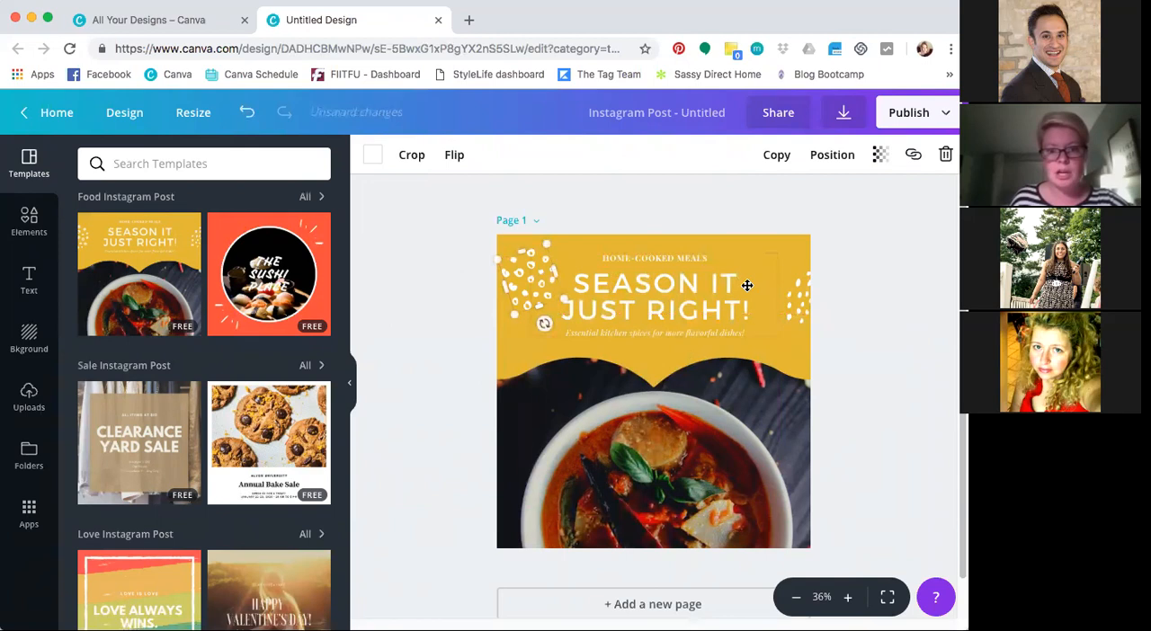
{"action": "left_click_drag", "start_coordinate": [791, 299], "coordinate": [779, 277]}
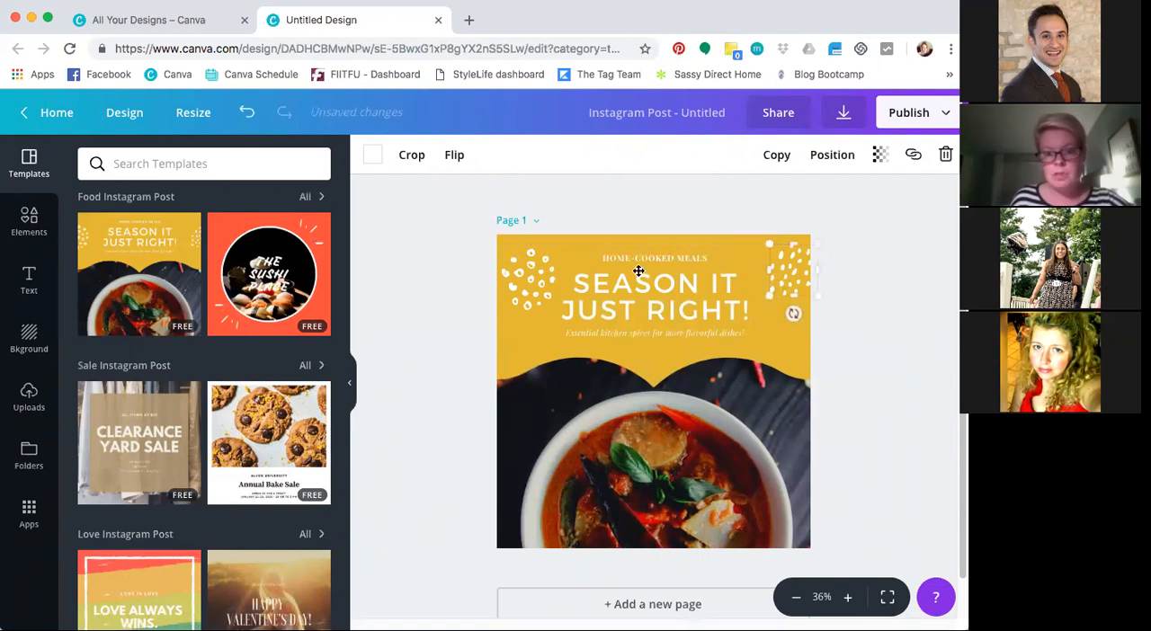
{"action": "left_click", "coordinate": [661, 313]}
{"action": "mouse_move", "coordinate": [645, 310]}
{"action": "left_mouse_down"}
{"action": "mouse_move", "coordinate": [661, 325]}
{"action": "mouse_move", "coordinate": [677, 317]}
{"action": "mouse_move", "coordinate": [661, 311]}
{"action": "left_mouse_up"}
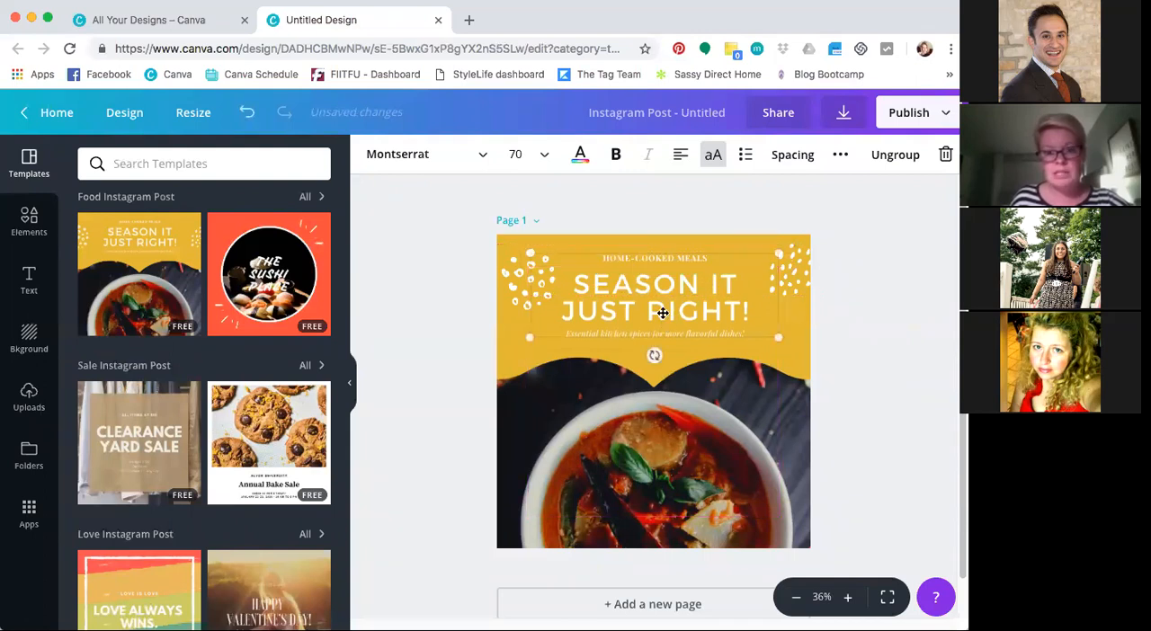
Shift the yellow wavy shape slightly lower over the soup photo, and select the photo
{"action": "left_click", "coordinate": [782, 373]}
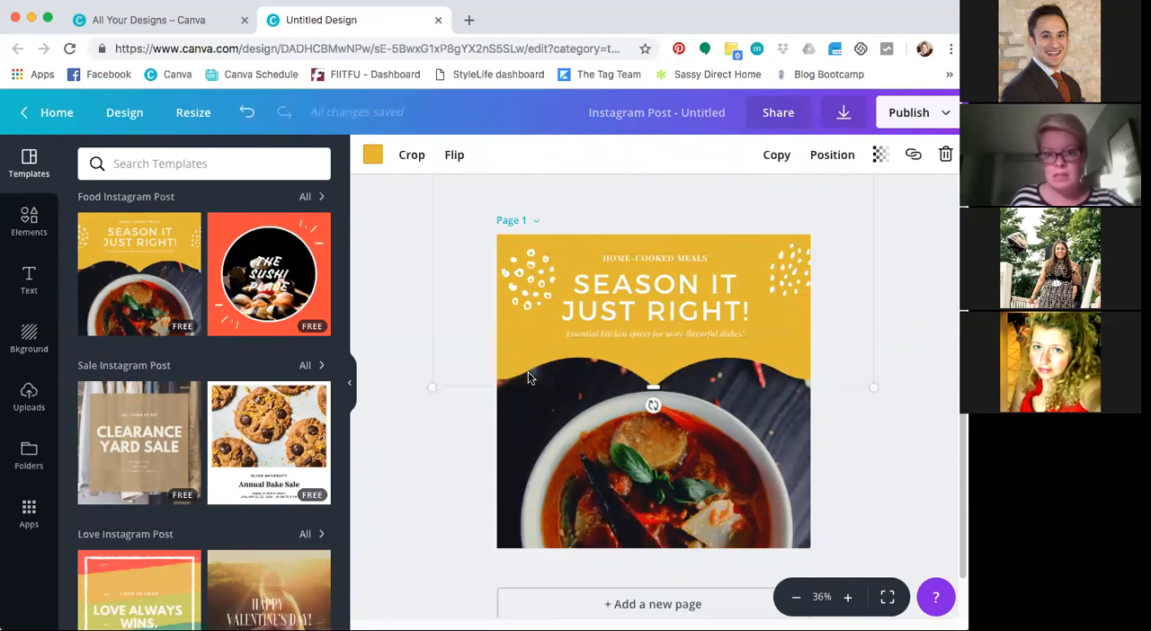
{"action": "mouse_move", "coordinate": [514, 358]}
{"action": "left_mouse_down"}
{"action": "mouse_move", "coordinate": [515, 345]}
{"action": "mouse_move", "coordinate": [515, 363]}
{"action": "left_mouse_up"}
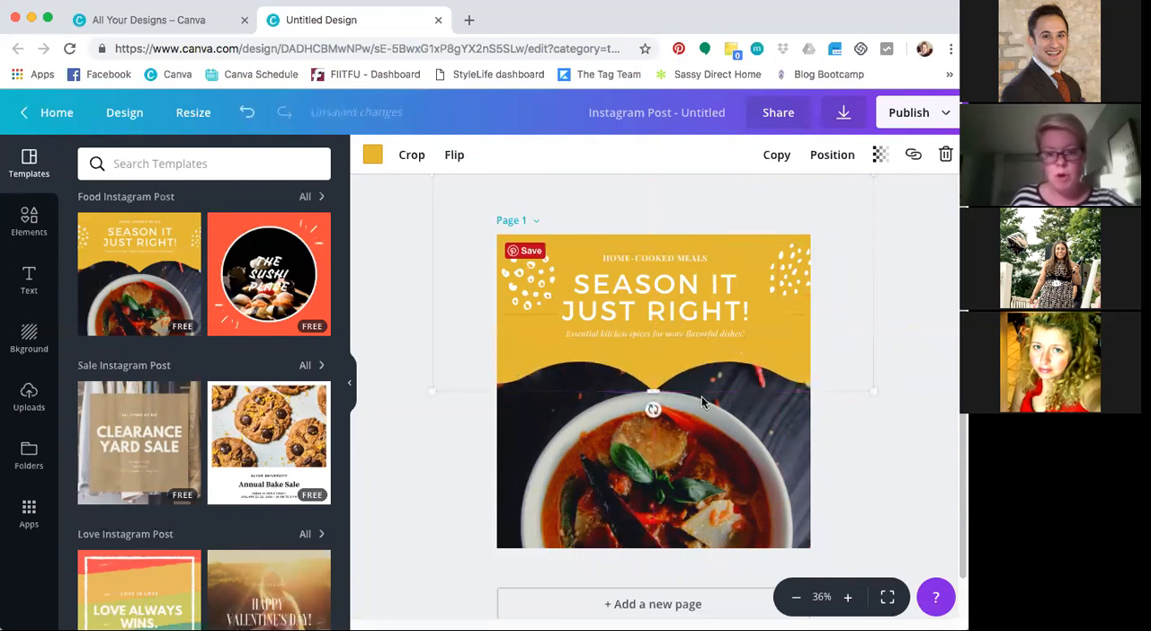
{"action": "left_click", "coordinate": [761, 438]}
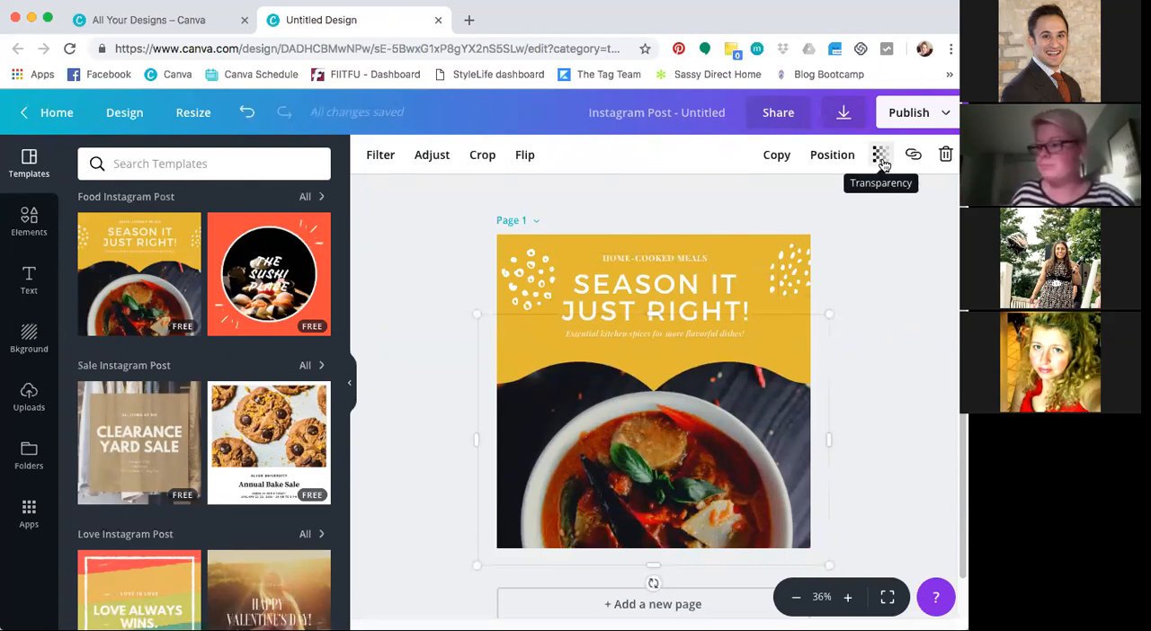
Recolor the yellow wavy shape with the light blue brand color
{"action": "left_click", "coordinate": [670, 380]}
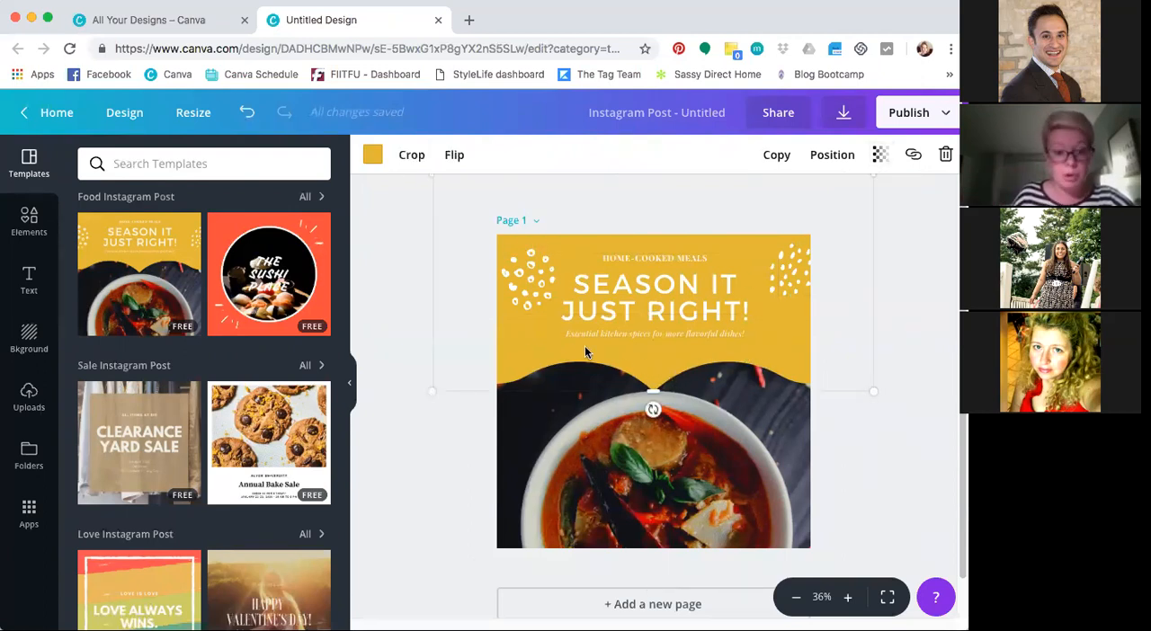
{"action": "left_click", "coordinate": [373, 157]}
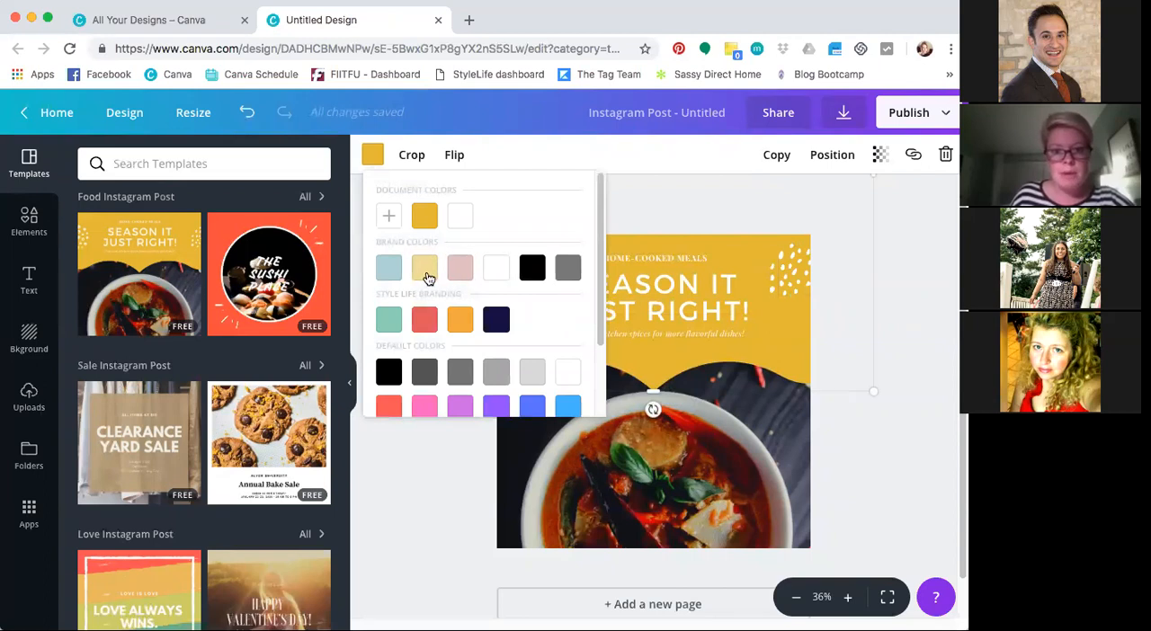
{"action": "left_click", "coordinate": [390, 266]}
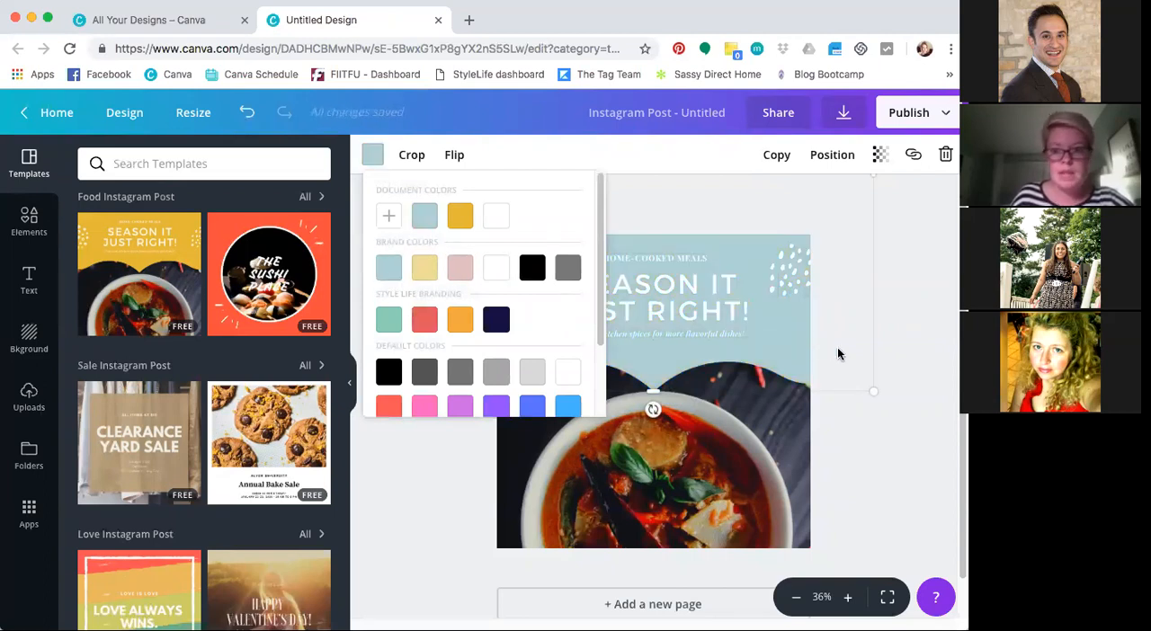
{"action": "left_click", "coordinate": [861, 432]}
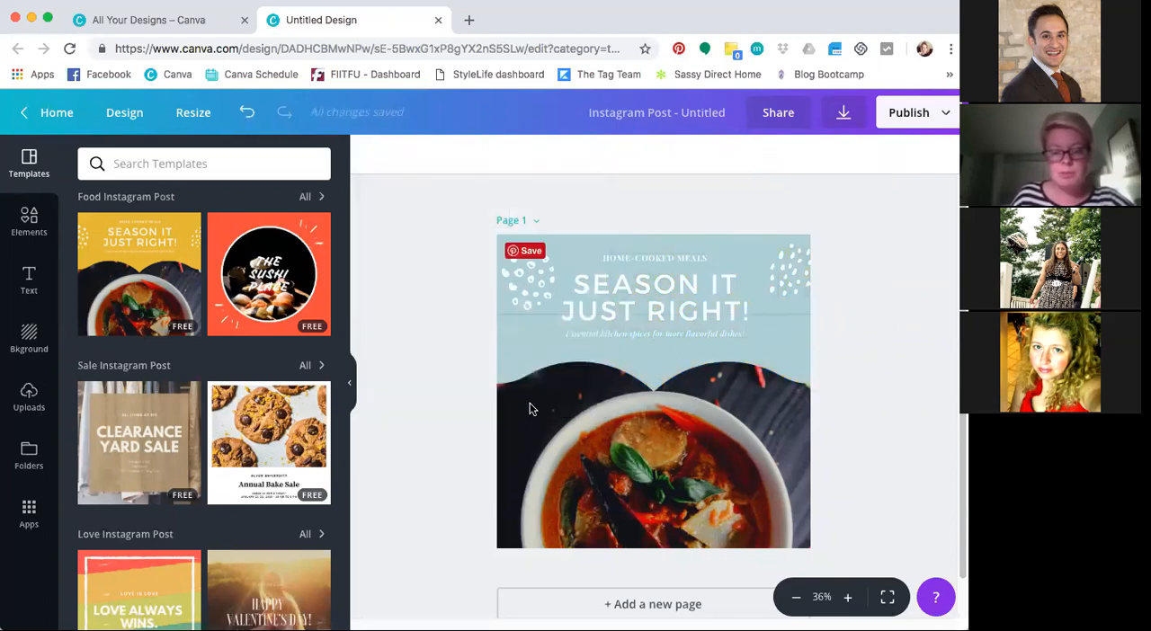
Ungroup the template's text and recolor the "Season It Just Right!" heading with the pink brand color
{"action": "left_click", "coordinate": [526, 365]}
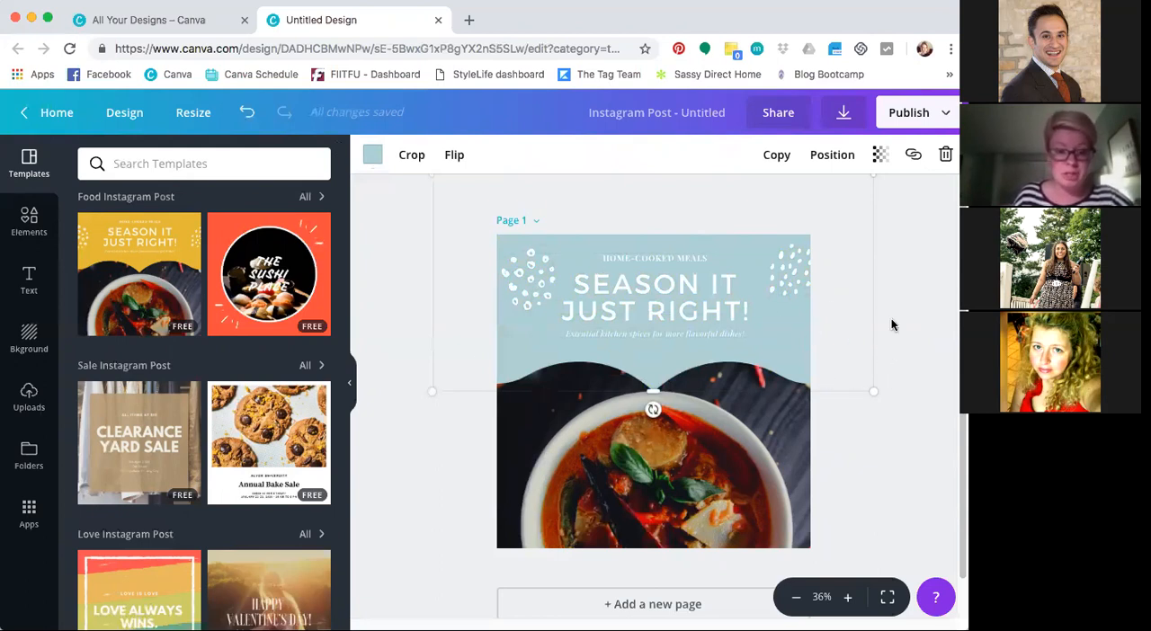
{"action": "left_click", "coordinate": [645, 312]}
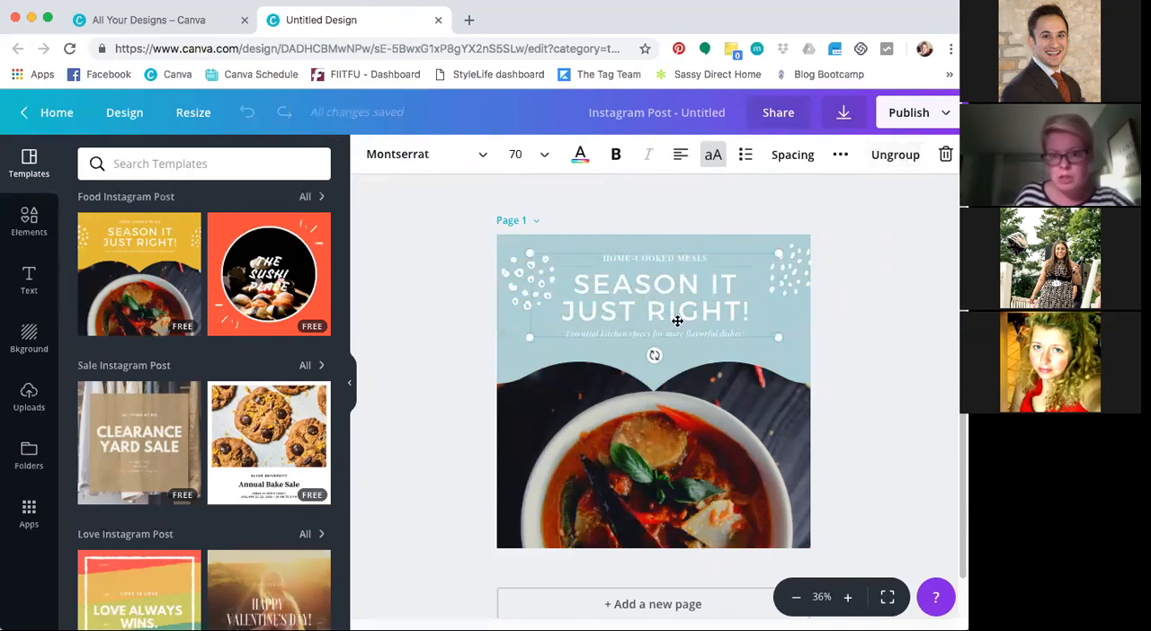
{"action": "left_click", "coordinate": [870, 155]}
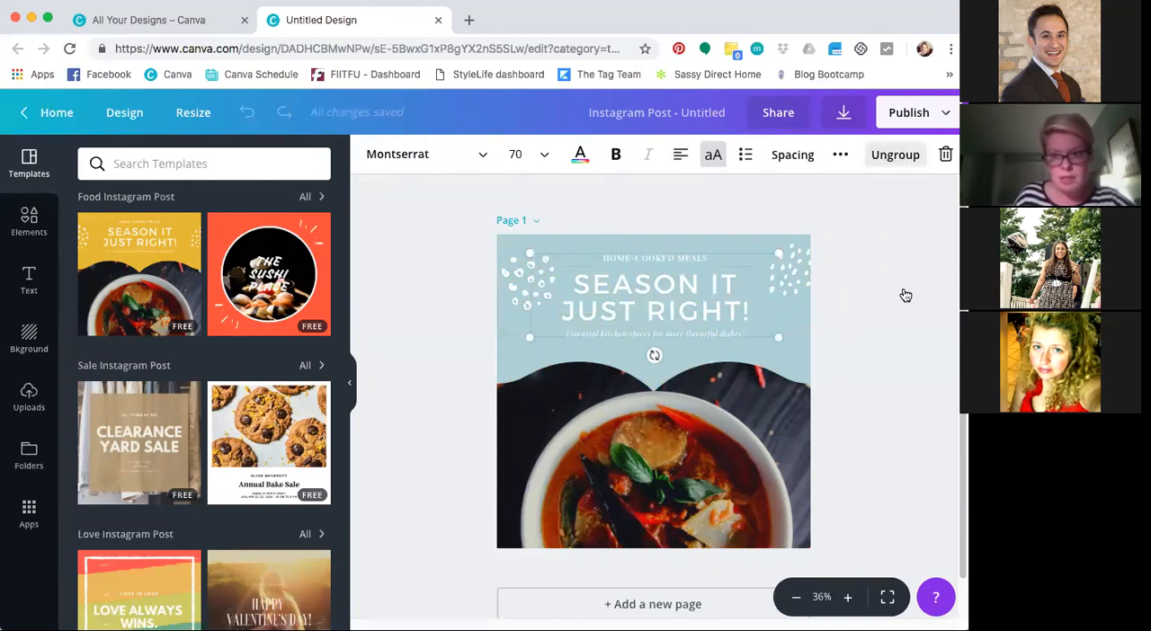
{"action": "key", "text": "ctrl+z"}
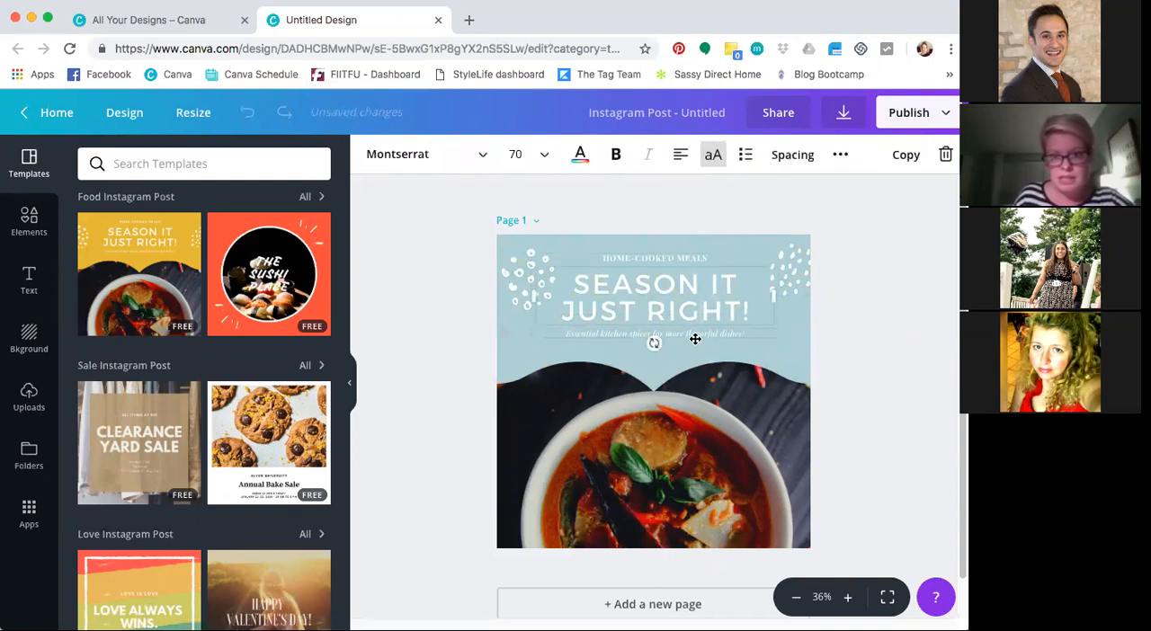
{"action": "left_click", "coordinate": [581, 157]}
{"action": "left_click", "coordinate": [664, 271]}
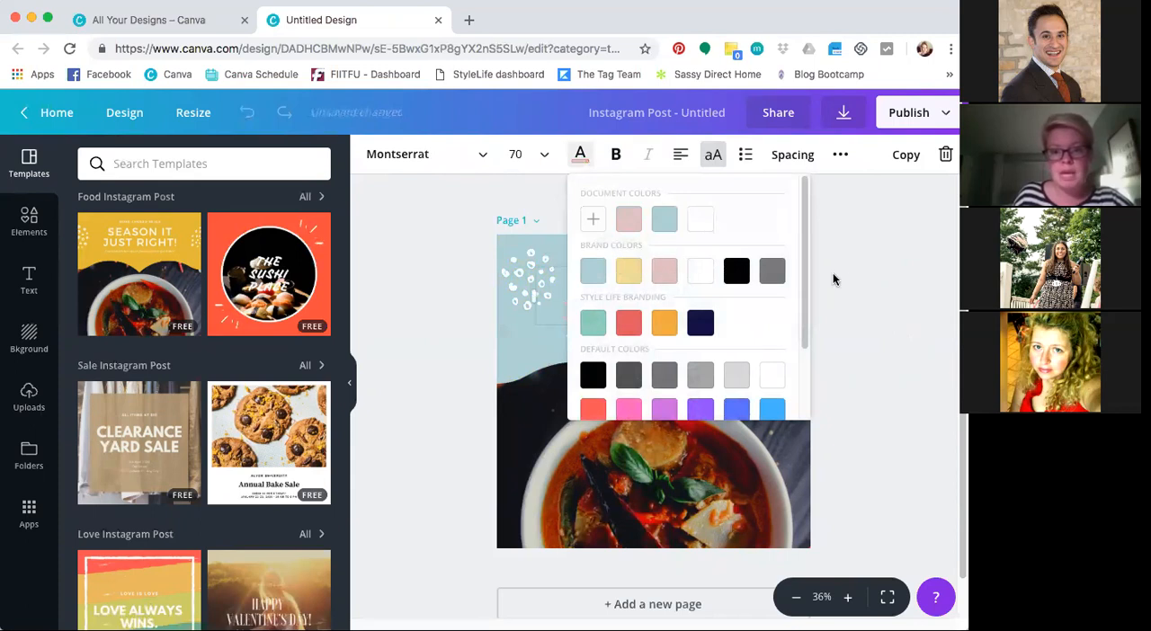
{"action": "left_click", "coordinate": [581, 159]}
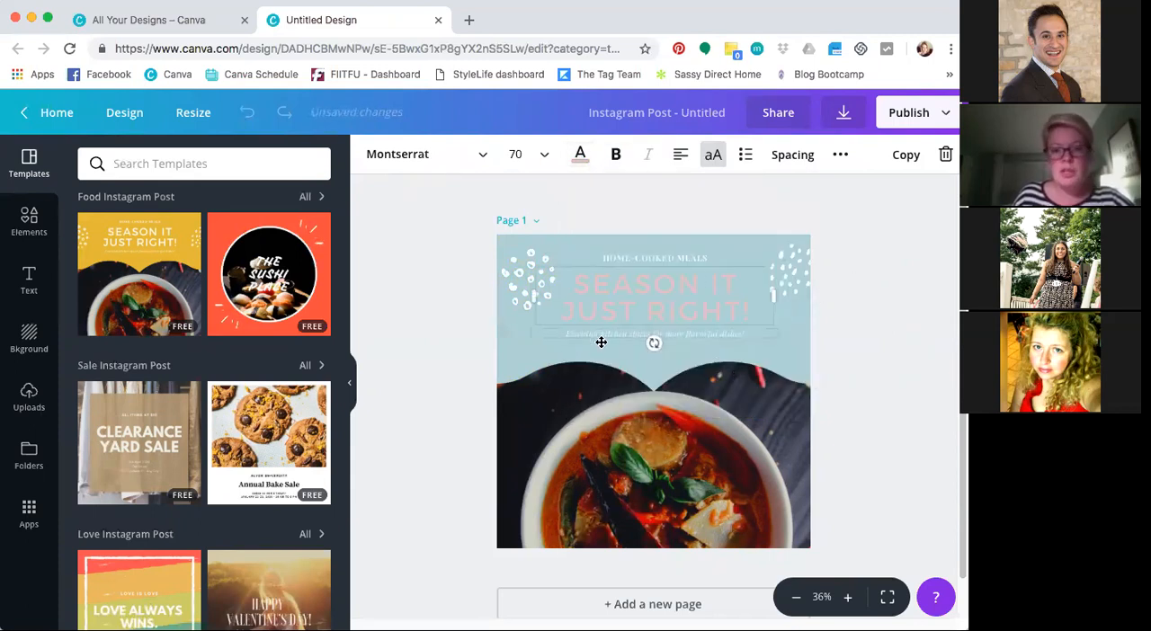
Recolor the dot decorations on both sides of the heading with the yellow brand color
{"action": "left_click", "coordinate": [522, 284]}
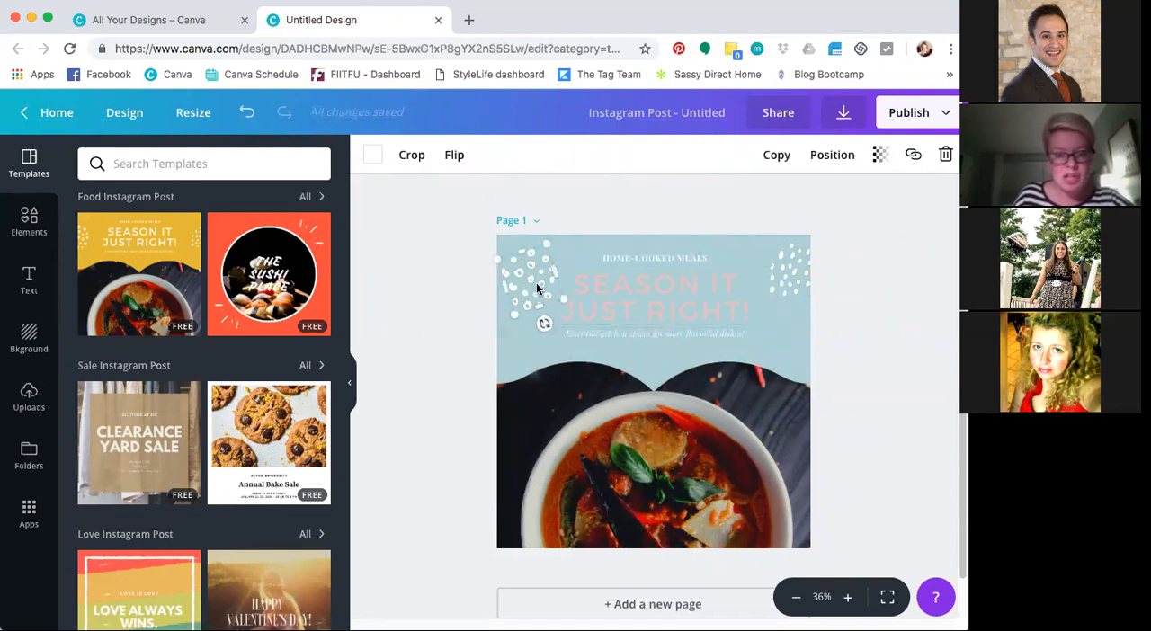
{"action": "left_click", "coordinate": [377, 162]}
{"action": "left_click", "coordinate": [424, 268]}
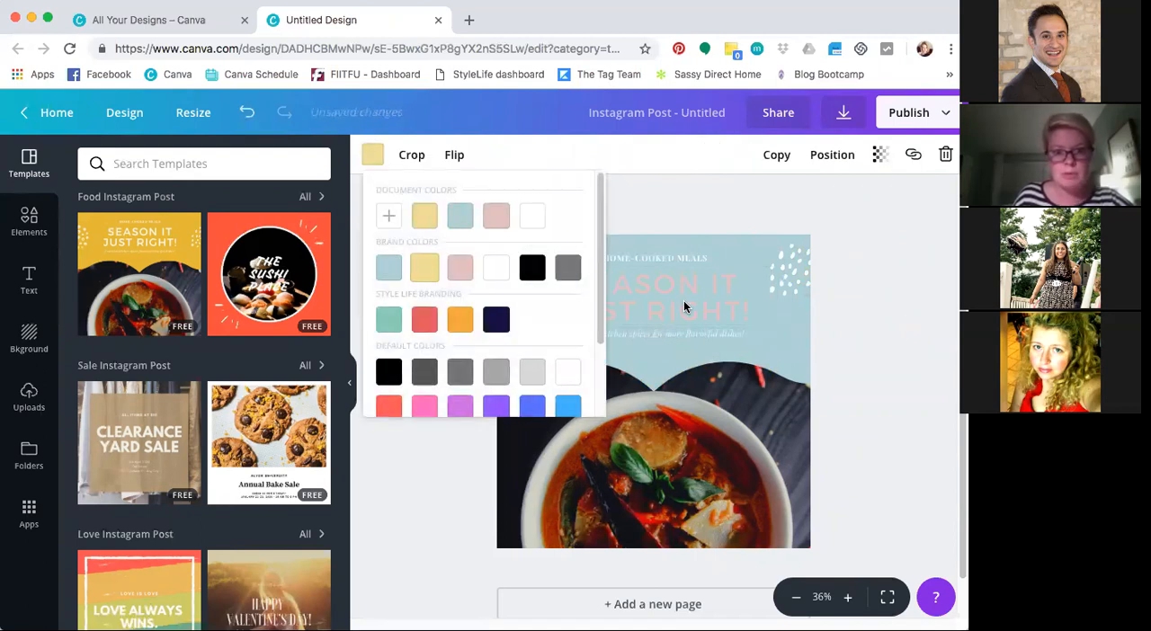
{"action": "left_click", "coordinate": [801, 261]}
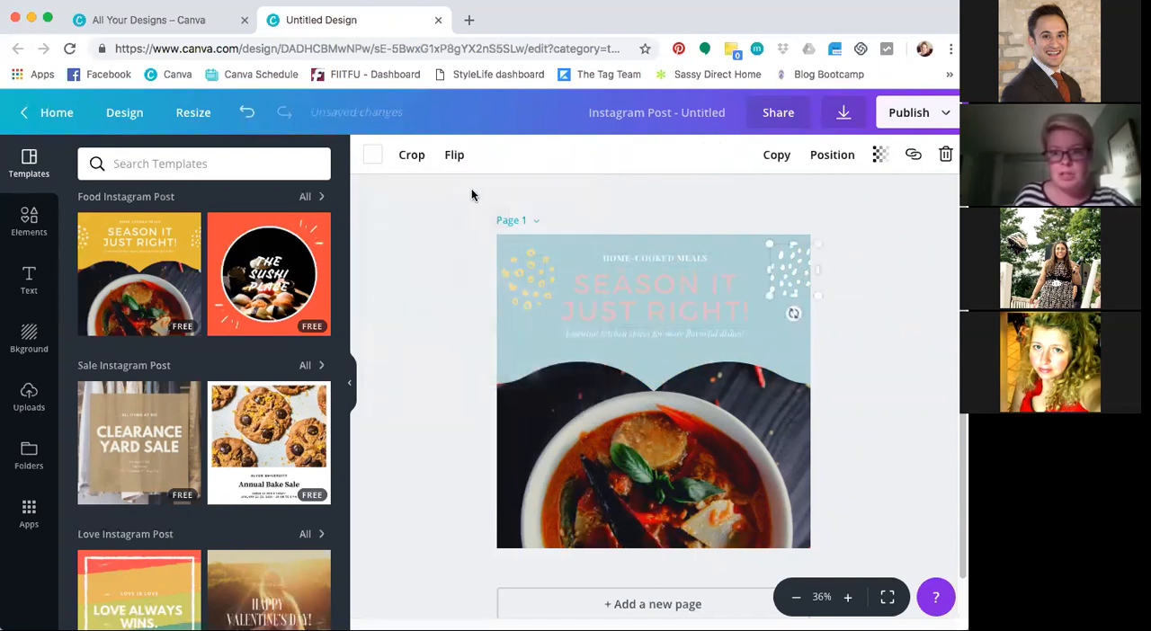
{"action": "left_click", "coordinate": [373, 154]}
{"action": "left_click", "coordinate": [425, 268]}
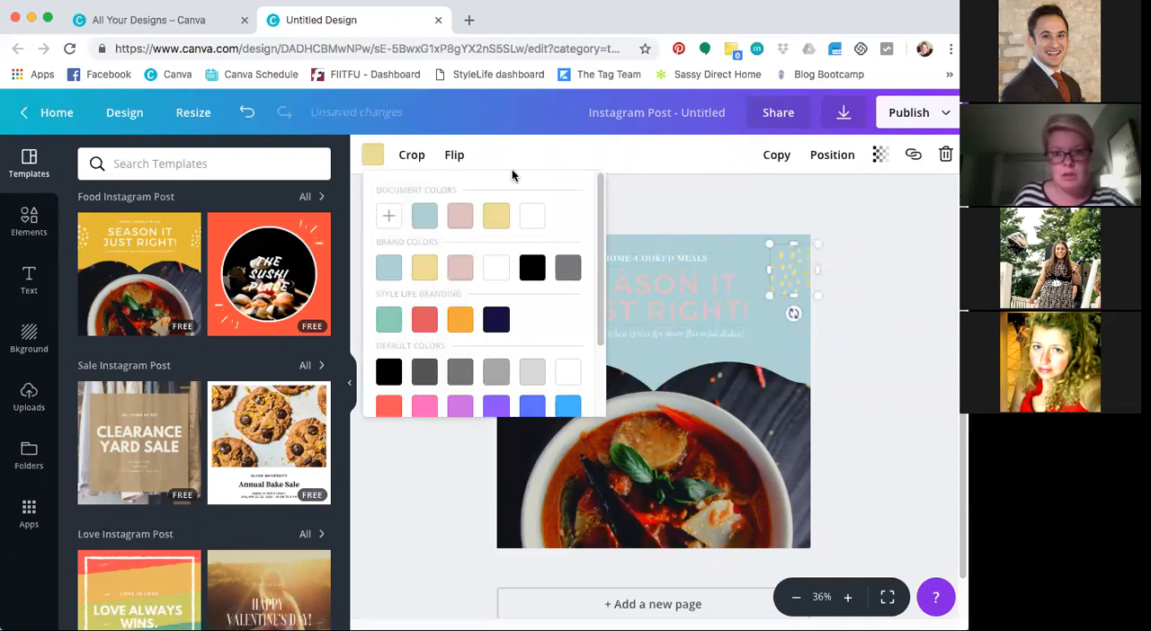
{"action": "left_click", "coordinate": [374, 164]}
{"action": "left_click", "coordinate": [835, 374]}
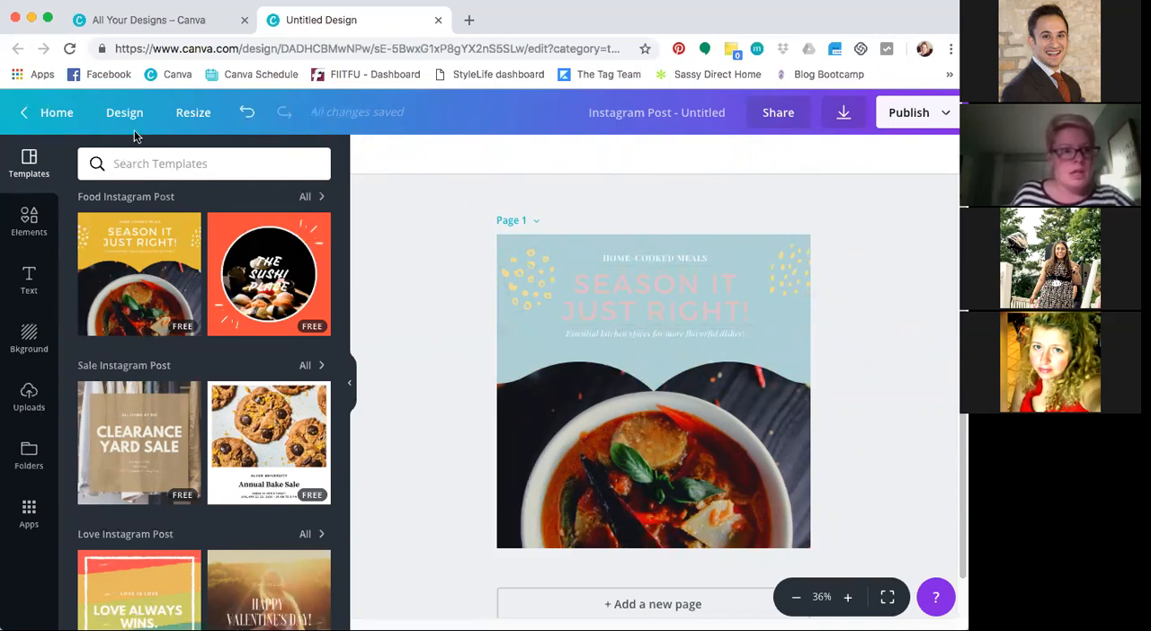
Undo the template edits and the template itself, back to the blank page
{"action": "left_click", "coordinate": [247, 113]}
{"action": "left_click", "coordinate": [246, 113]}
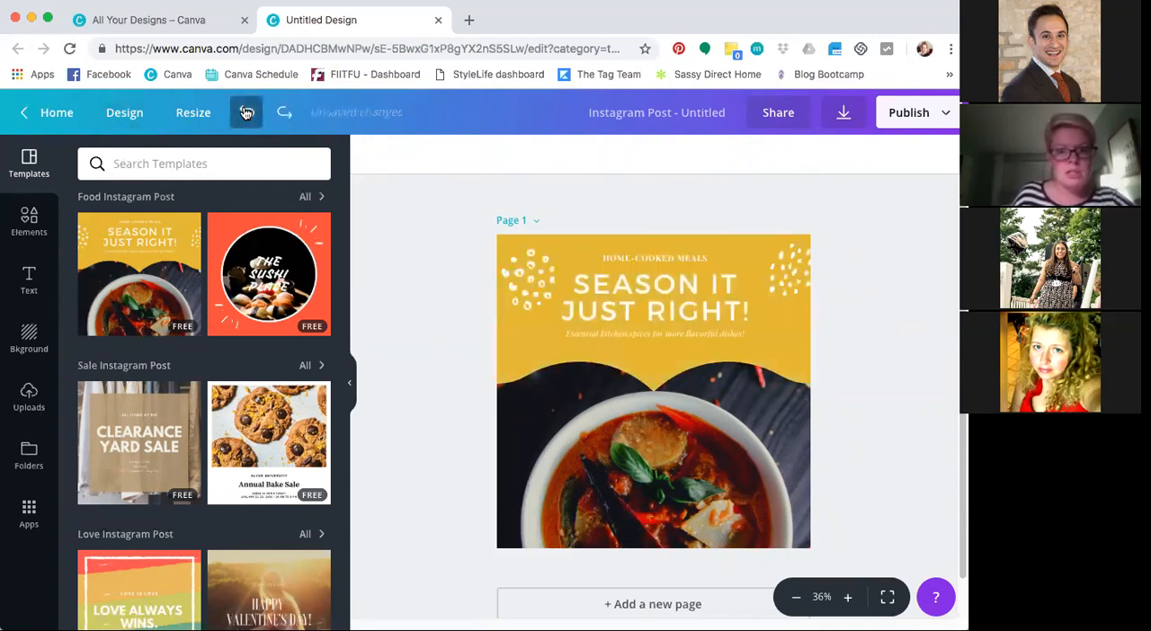
{"action": "left_click", "coordinate": [247, 112]}
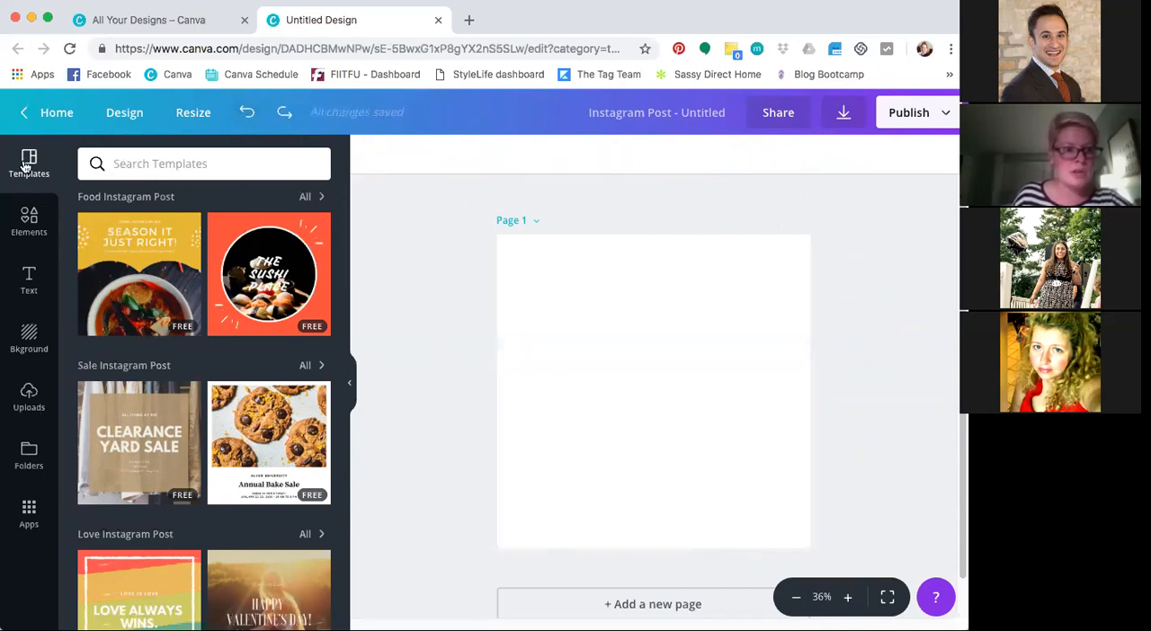
Search the elements for "mistletoe" and add the green holly leaf graphic with red berries to the page
{"action": "left_click", "coordinate": [33, 233]}
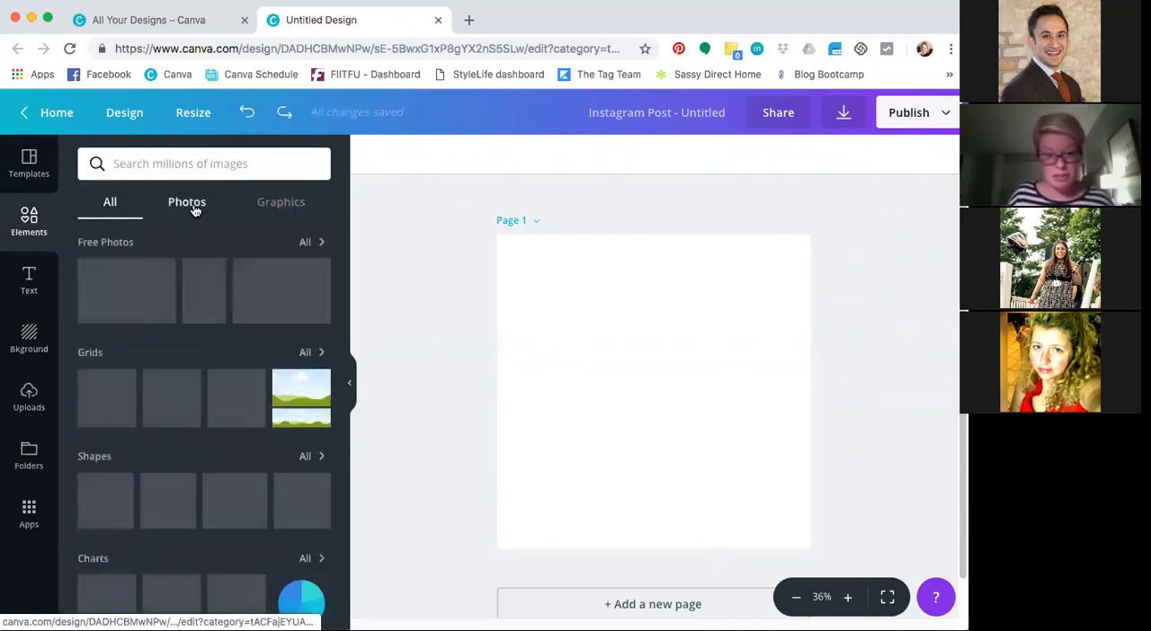
{"action": "left_click", "coordinate": [243, 154]}
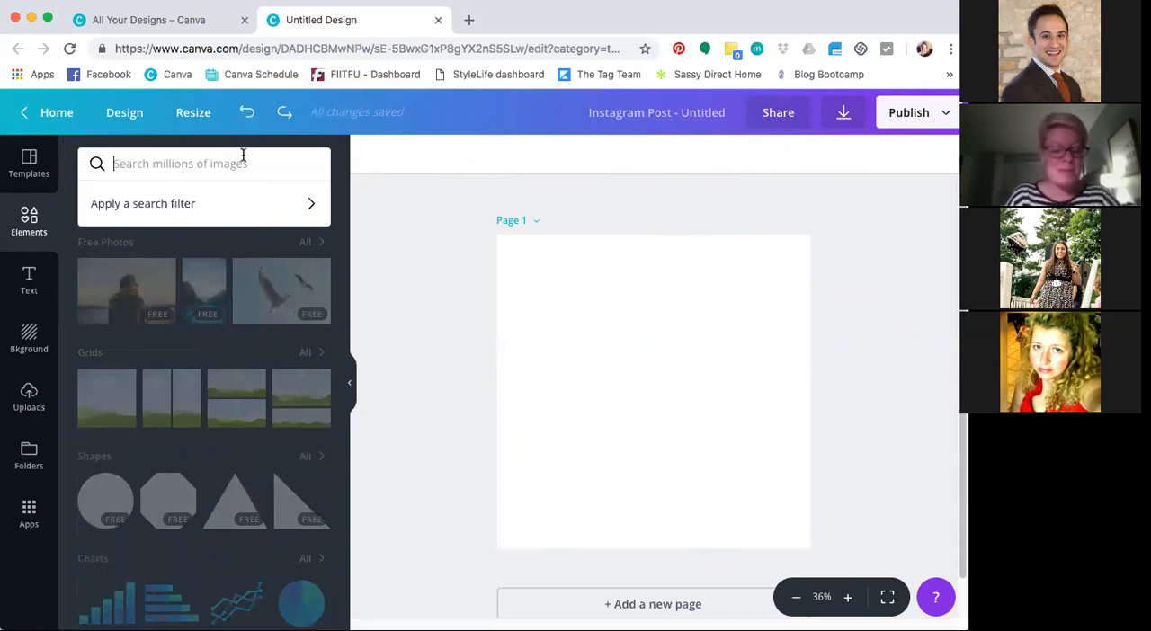
{"action": "type", "text": "chrat"}
{"action": "key", "text": "BackSpace"}
{"action": "key", "text": "BackSpace"}
{"action": "key", "text": "BackSpace"}
{"action": "key", "text": "BackSpace"}
{"action": "key", "text": "BackSpace"}
{"action": "type", "text": "m"}
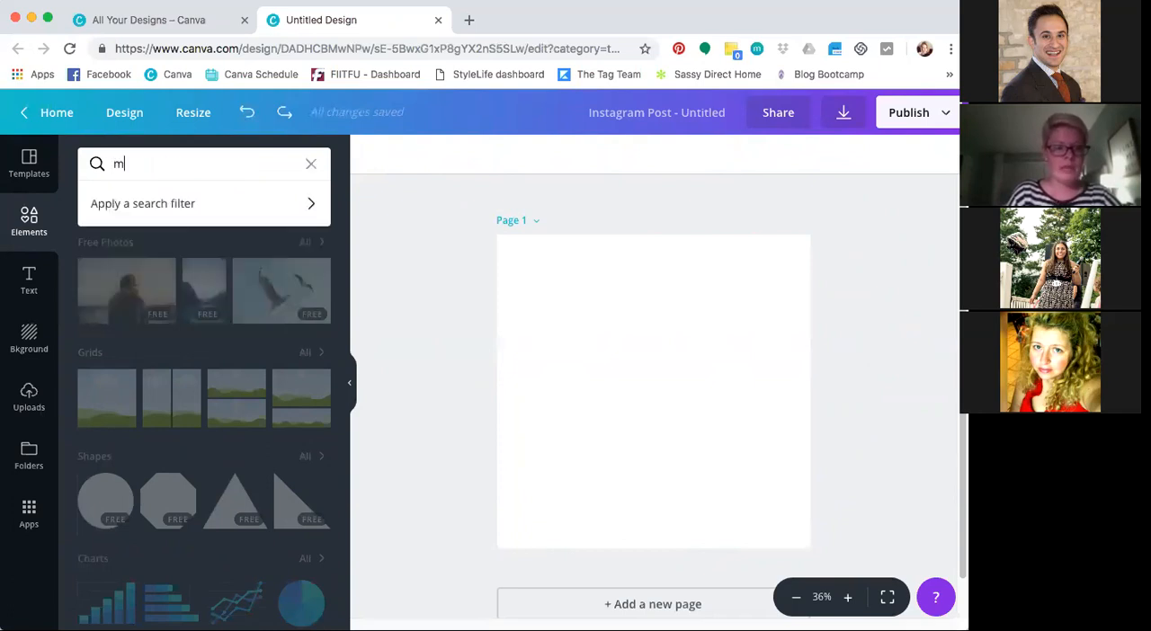
{"action": "type", "text": "istletoe"}
{"action": "key", "text": "Return"}
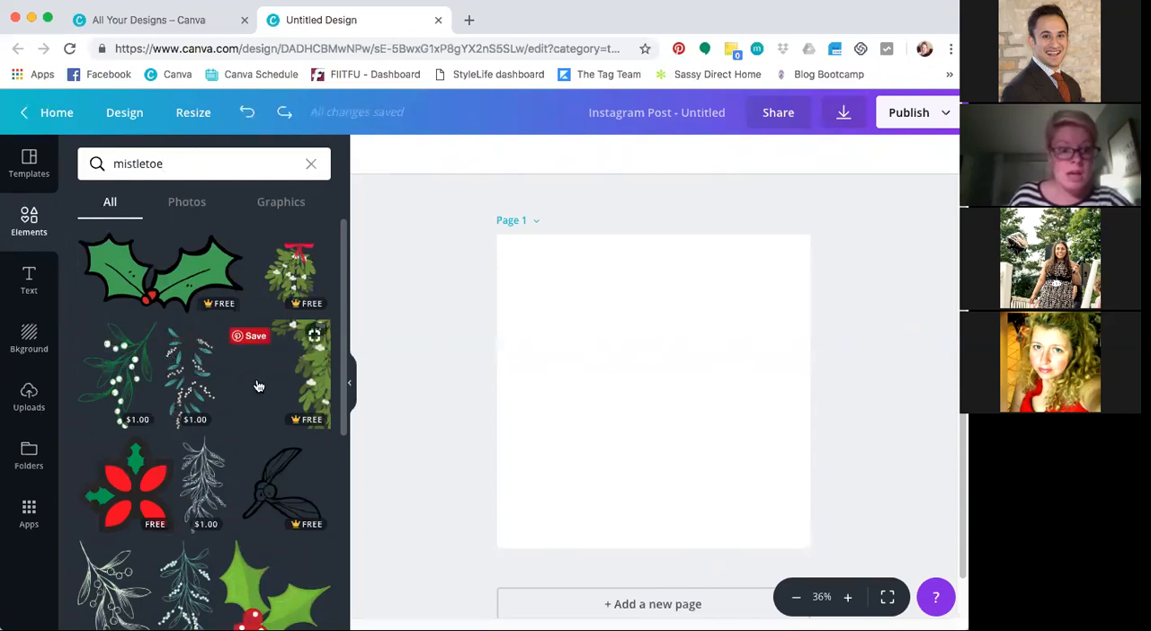
{"action": "left_click", "coordinate": [185, 301]}
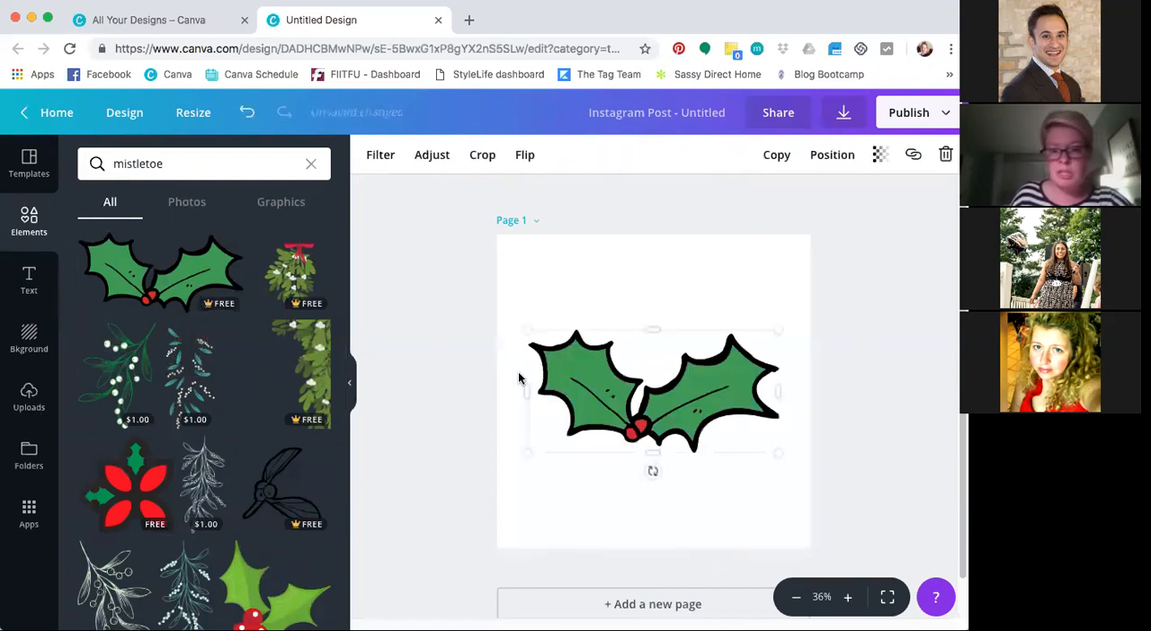
Shrink the holly graphic, rotate it so its berries face the corner, and place it in the page's upper-right corner
{"action": "left_click_drag", "start_coordinate": [624, 369], "coordinate": [633, 338]}
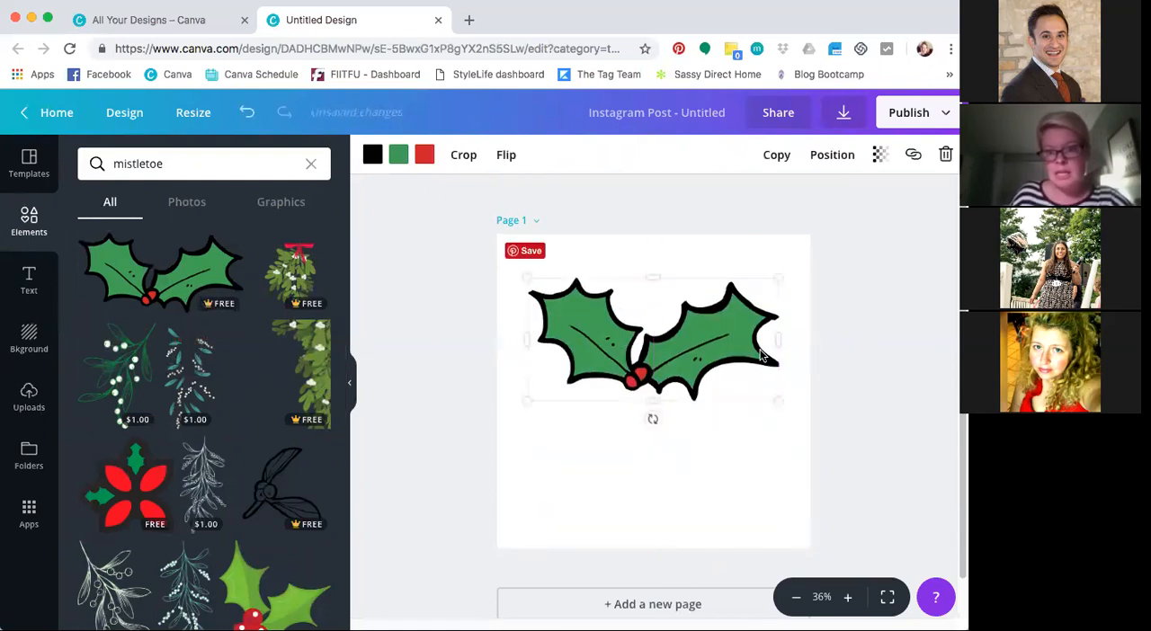
{"action": "left_click_drag", "start_coordinate": [777, 280], "coordinate": [689, 321]}
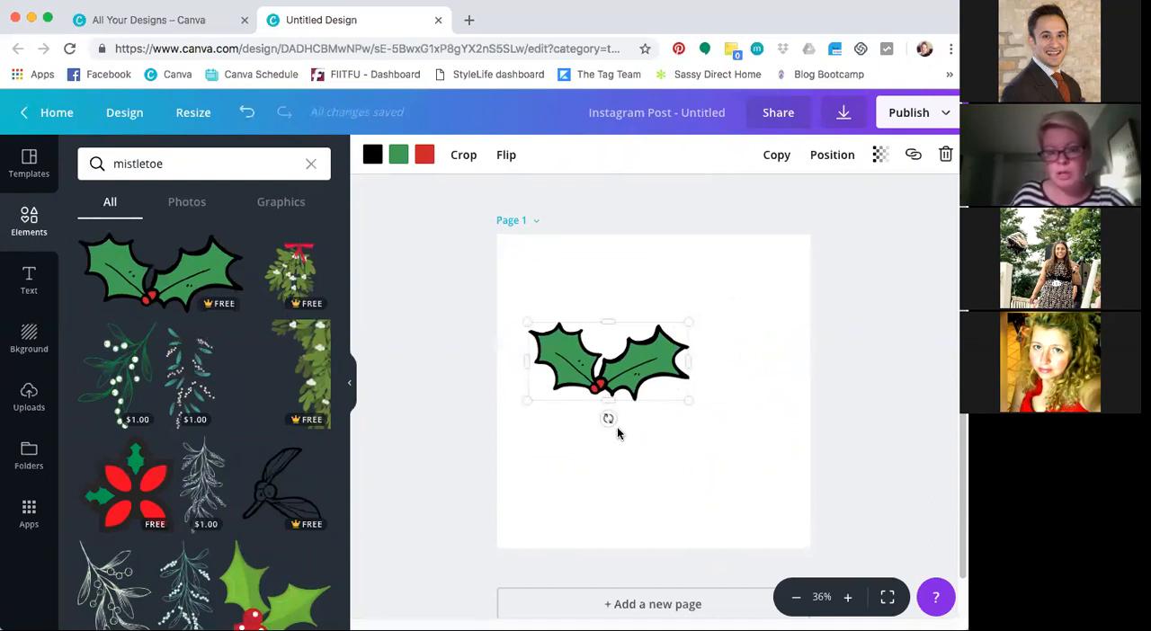
{"action": "left_click_drag", "start_coordinate": [608, 418], "coordinate": [764, 293]}
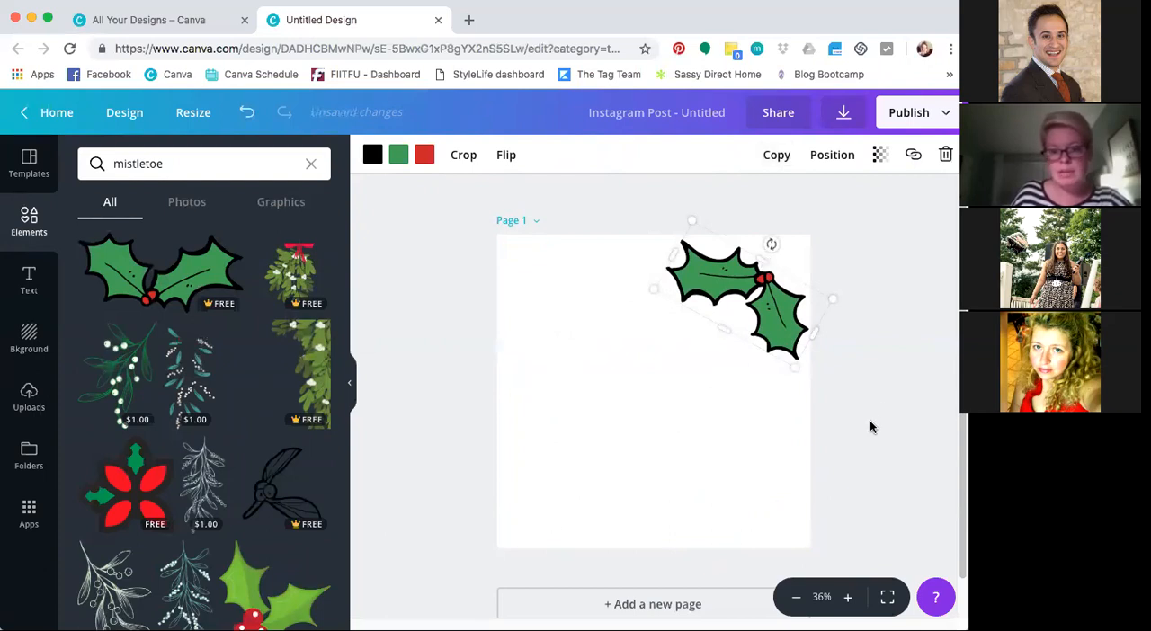
{"action": "scroll", "coordinate": [871, 429], "scroll_direction": "down", "scroll_amount": 1}
{"action": "scroll", "coordinate": [871, 434], "scroll_direction": "down", "scroll_amount": 1}
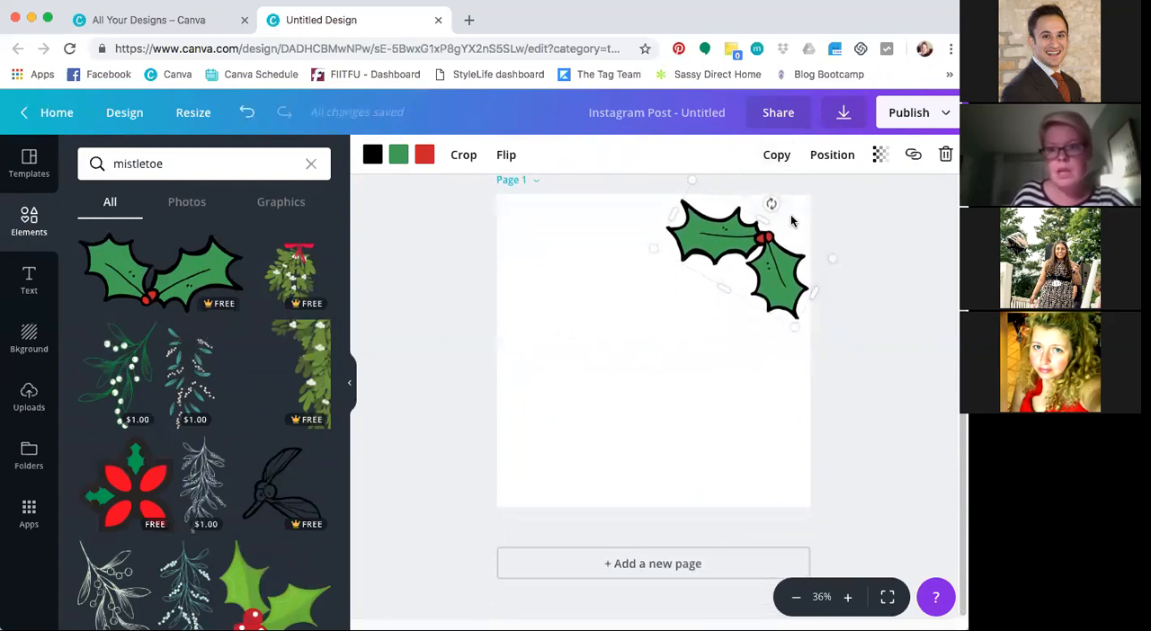
Duplicate the holly graphic, flip the copy horizontally, and rotate it into the page's lower-left corner
{"action": "left_click", "coordinate": [778, 158]}
{"action": "left_click_drag", "start_coordinate": [758, 244], "coordinate": [650, 379]}
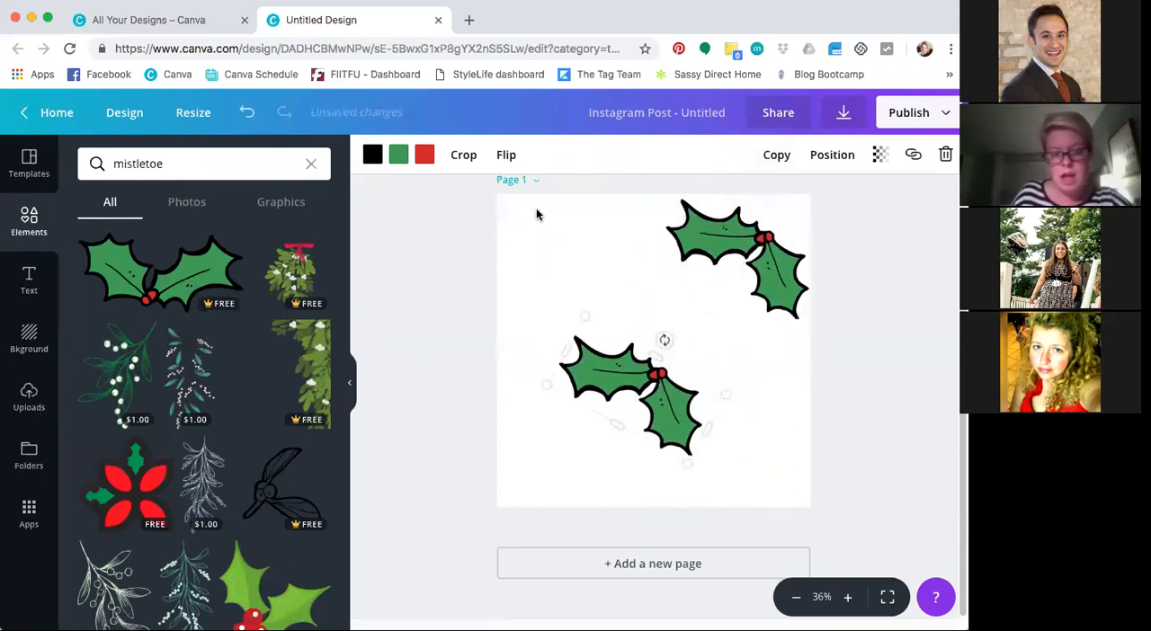
{"action": "left_click", "coordinate": [505, 159]}
{"action": "left_click", "coordinate": [538, 201]}
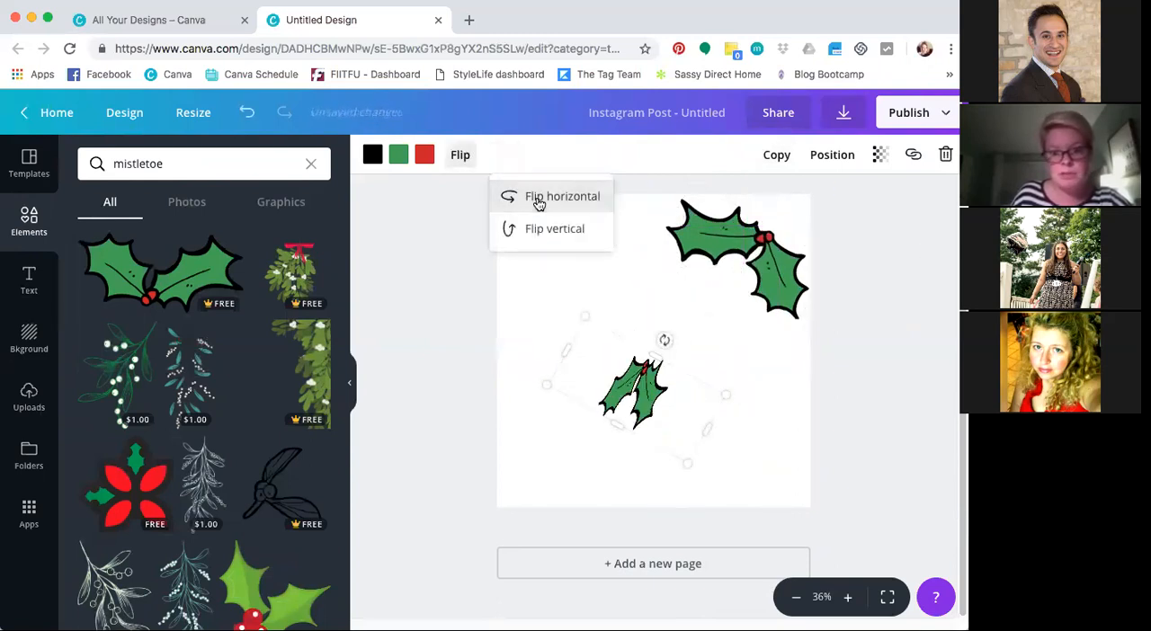
{"action": "left_click_drag", "start_coordinate": [661, 338], "coordinate": [593, 422]}
{"action": "mouse_move", "coordinate": [624, 457]}
{"action": "left_mouse_down"}
{"action": "mouse_move", "coordinate": [580, 481]}
{"action": "mouse_move", "coordinate": [596, 490]}
{"action": "mouse_move", "coordinate": [608, 472]}
{"action": "left_mouse_up"}
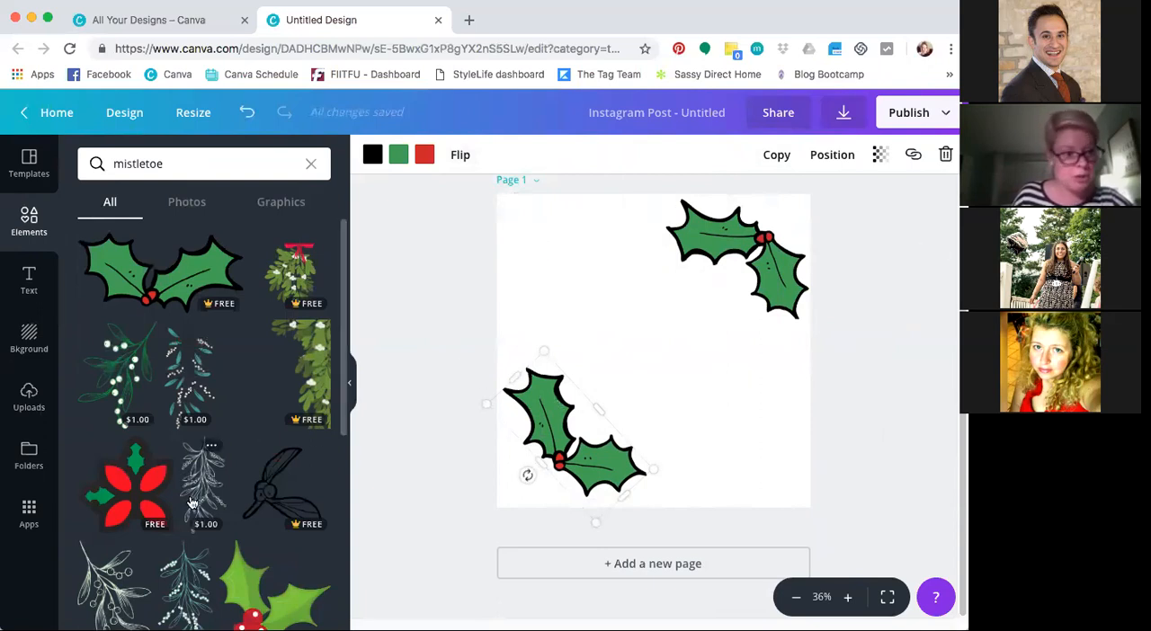
Add the uploaded gray knit image and enlarge it to cover the whole page
{"action": "left_click", "coordinate": [29, 397]}
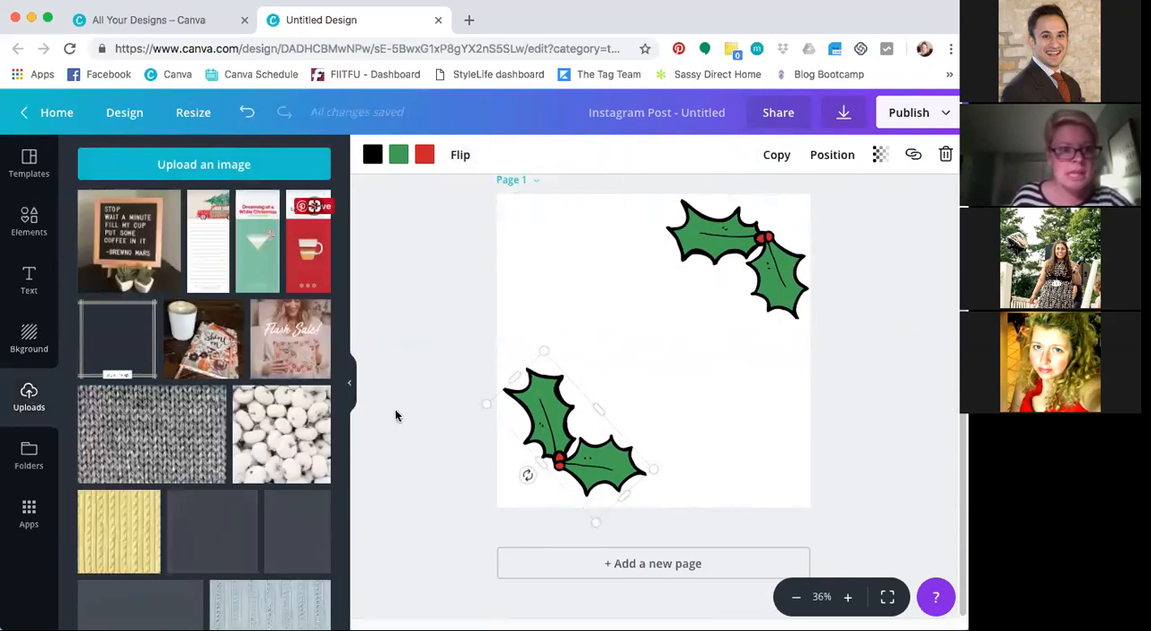
{"action": "left_click", "coordinate": [165, 453]}
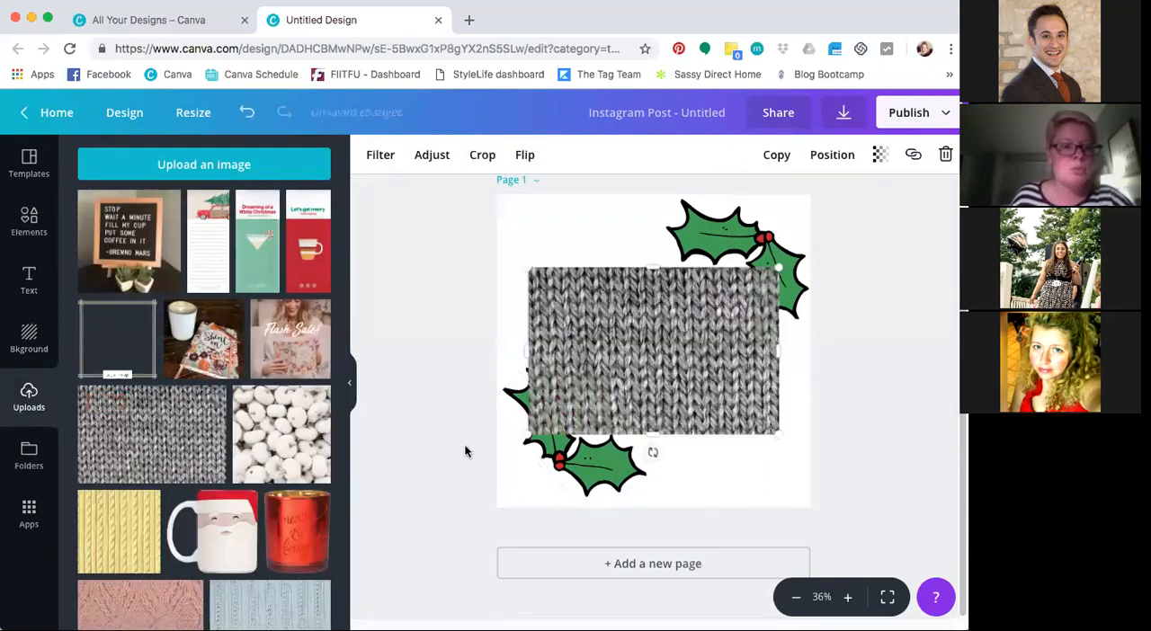
{"action": "left_click_drag", "start_coordinate": [531, 266], "coordinate": [426, 171]}
{"action": "left_click_drag", "start_coordinate": [783, 437], "coordinate": [873, 526]}
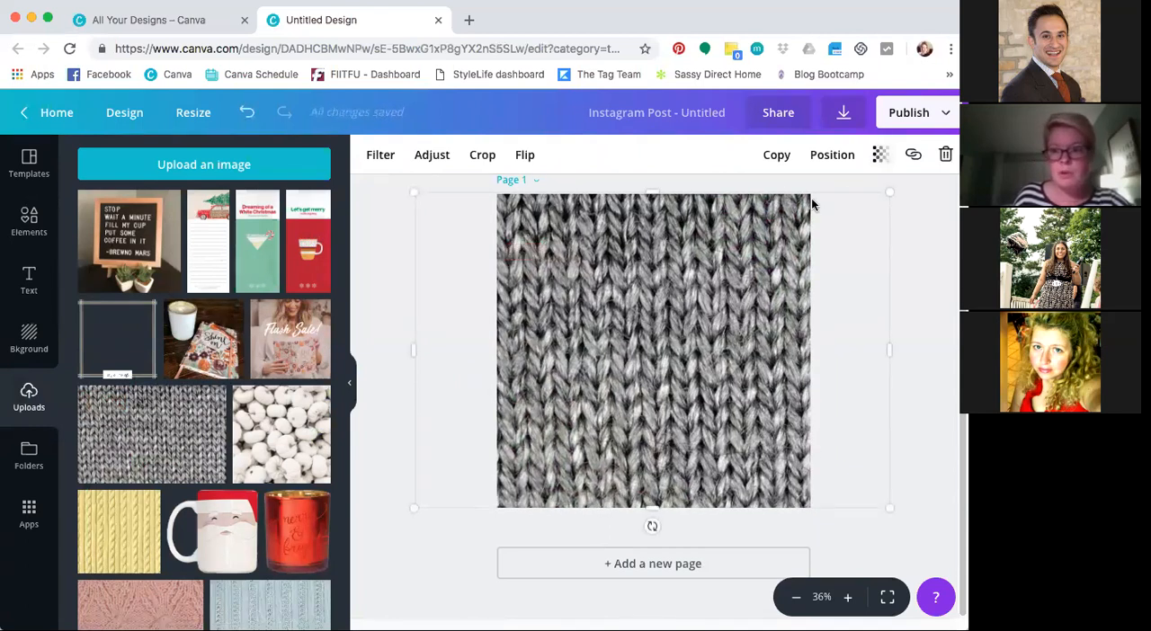
Send the gray knit image backward until it lies behind both holly graphics
{"action": "left_click", "coordinate": [833, 158]}
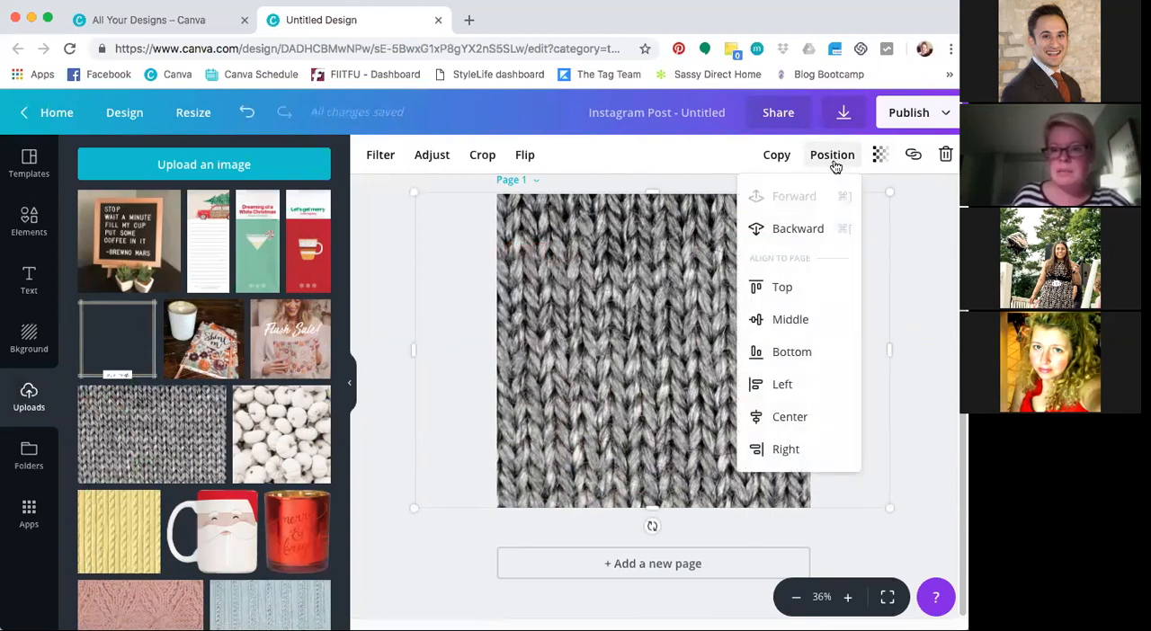
{"action": "left_click", "coordinate": [808, 230]}
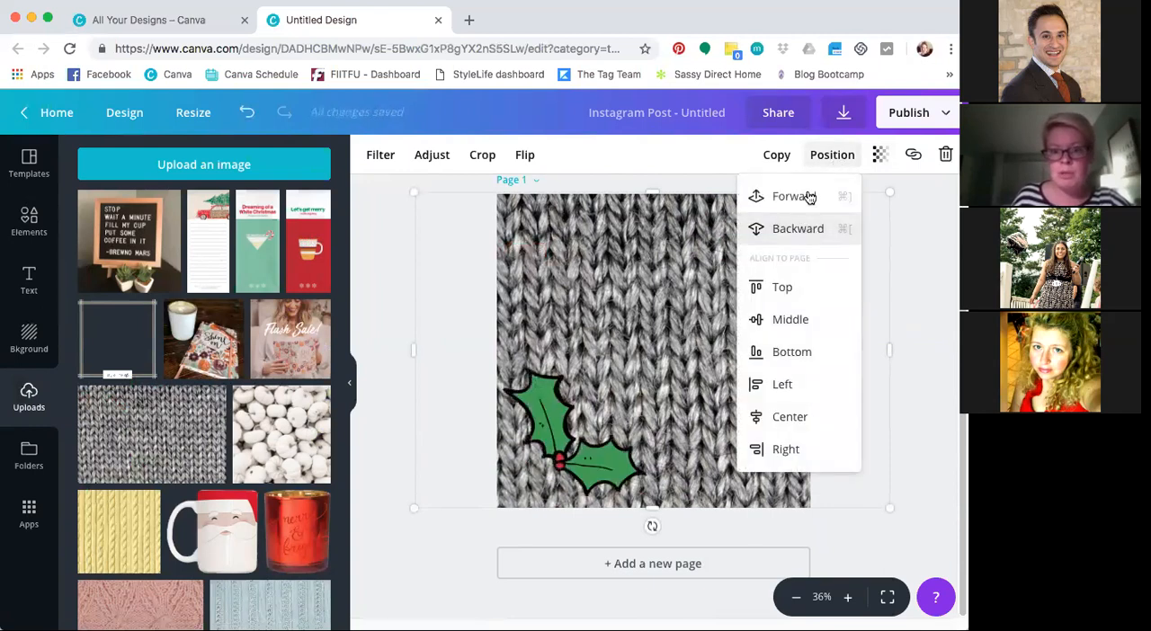
{"action": "left_click", "coordinate": [808, 231]}
{"action": "left_click", "coordinate": [814, 237]}
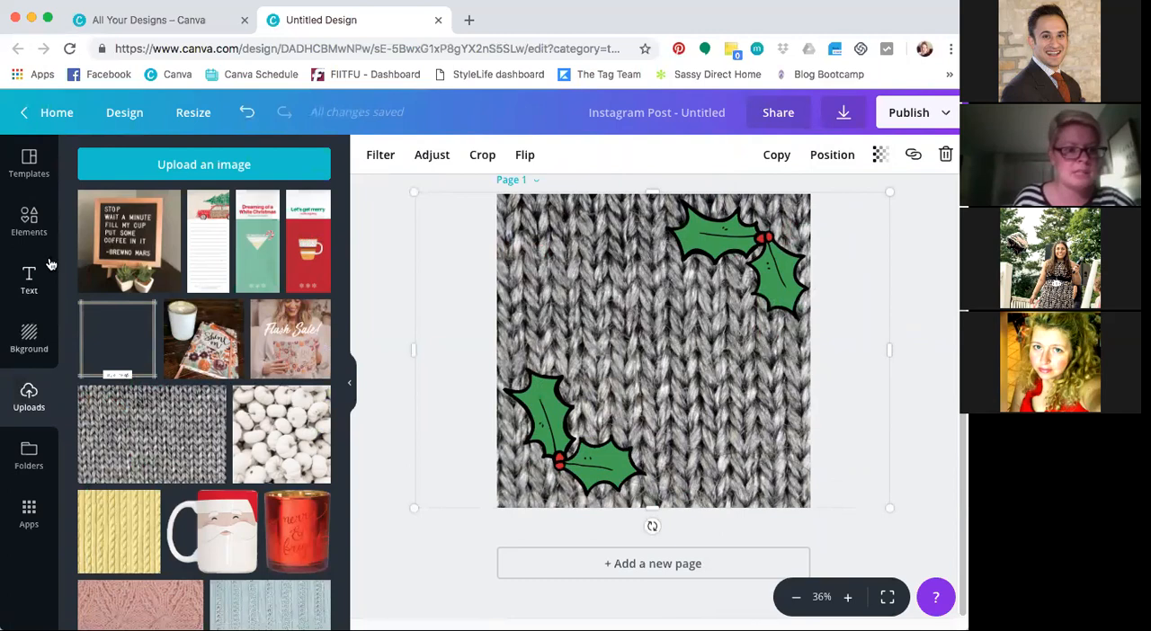
Crop the uploaded lined notepad image down to its red truck picture on the page and delete it
{"action": "left_click", "coordinate": [29, 286]}
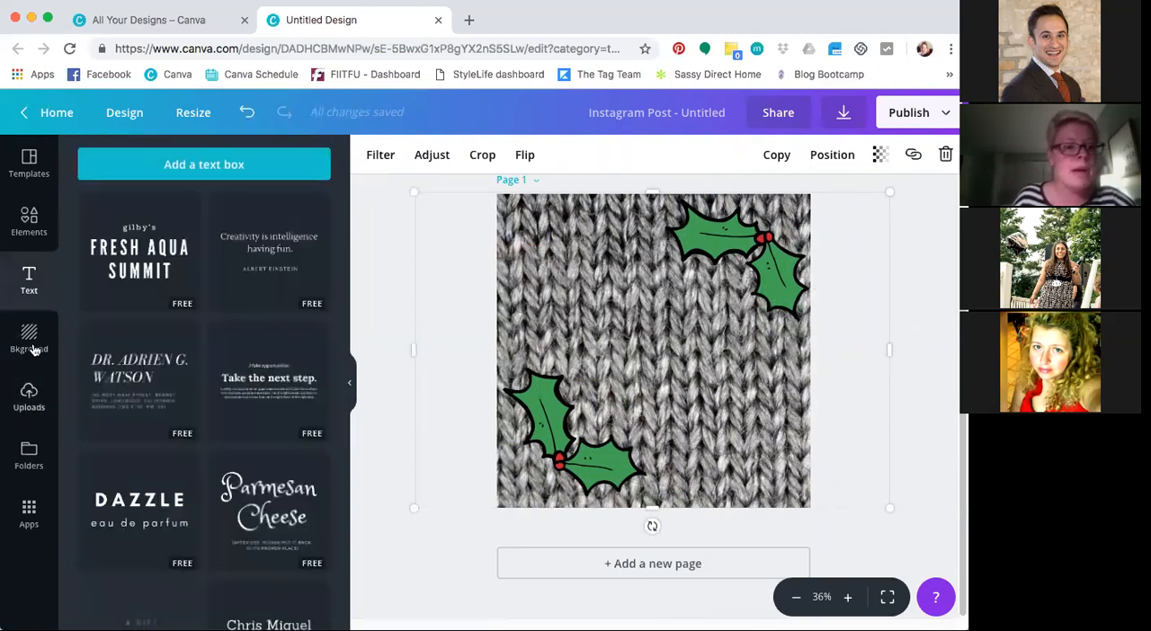
{"action": "left_click", "coordinate": [33, 400]}
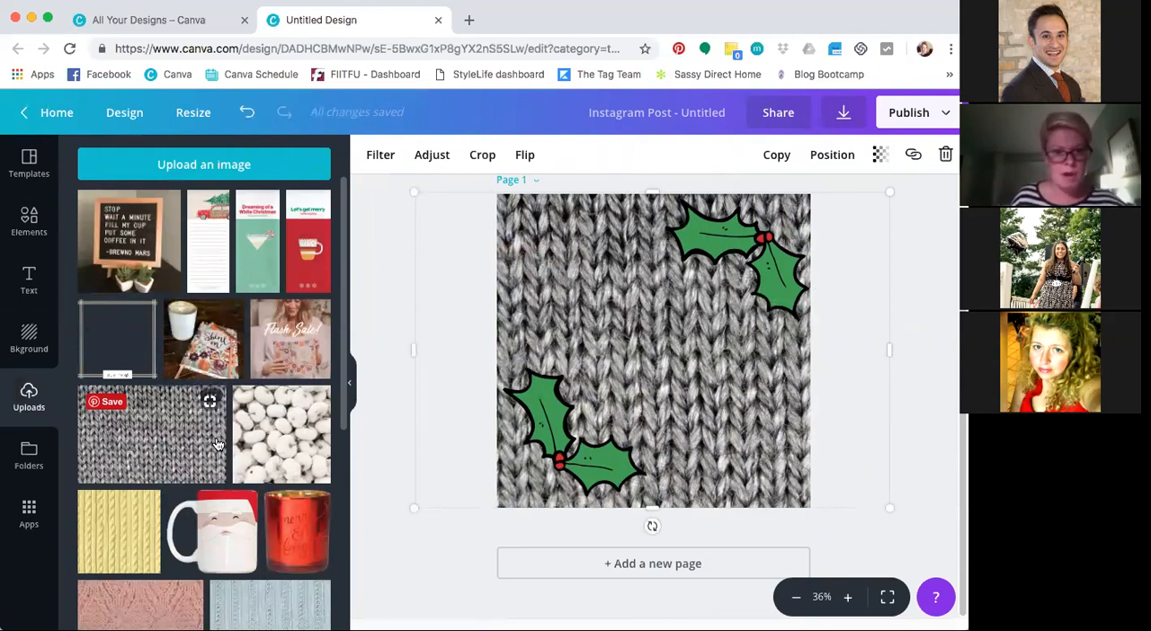
{"action": "left_click", "coordinate": [220, 257]}
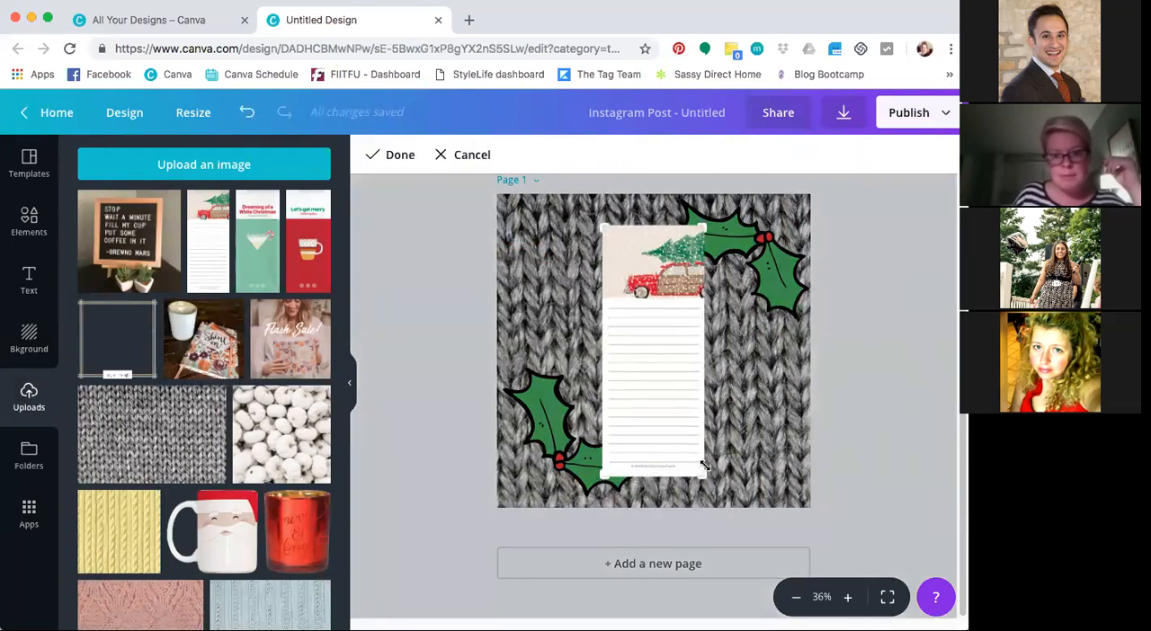
{"action": "left_click_drag", "start_coordinate": [704, 466], "coordinate": [708, 297]}
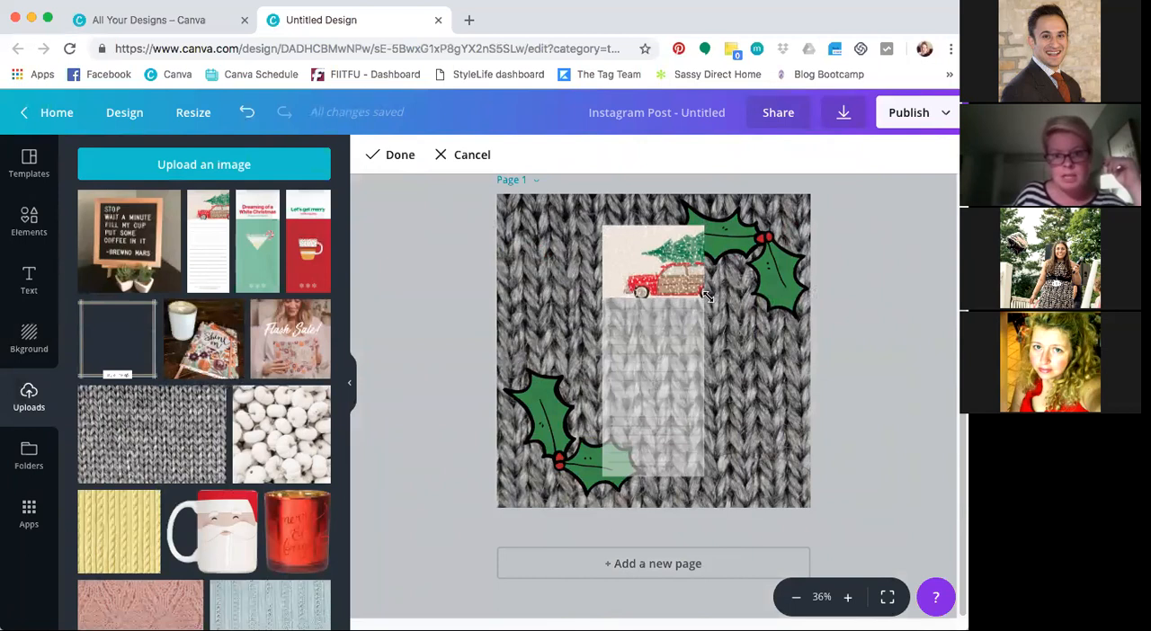
{"action": "left_click", "coordinate": [389, 162]}
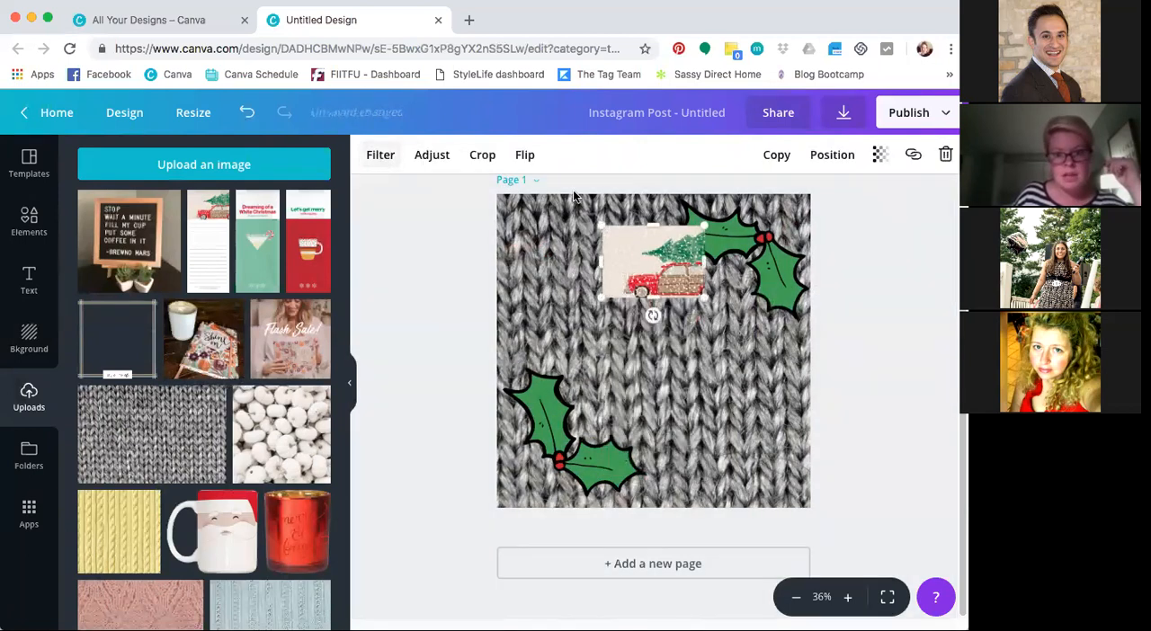
{"action": "left_click_drag", "start_coordinate": [648, 301], "coordinate": [580, 265]}
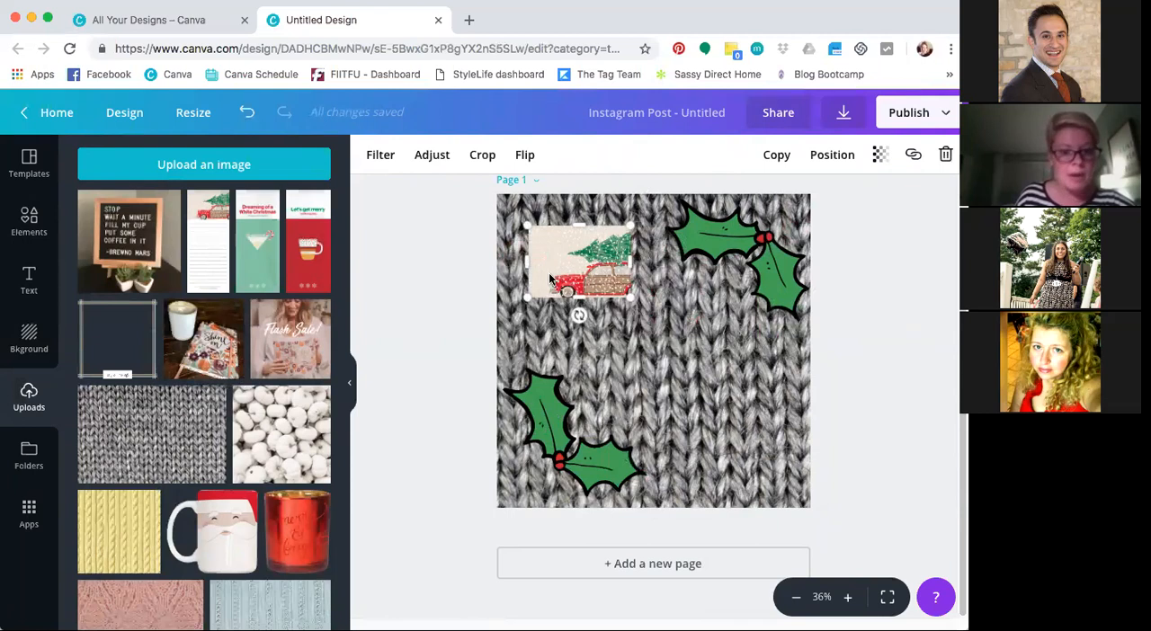
{"action": "left_click", "coordinate": [944, 155]}
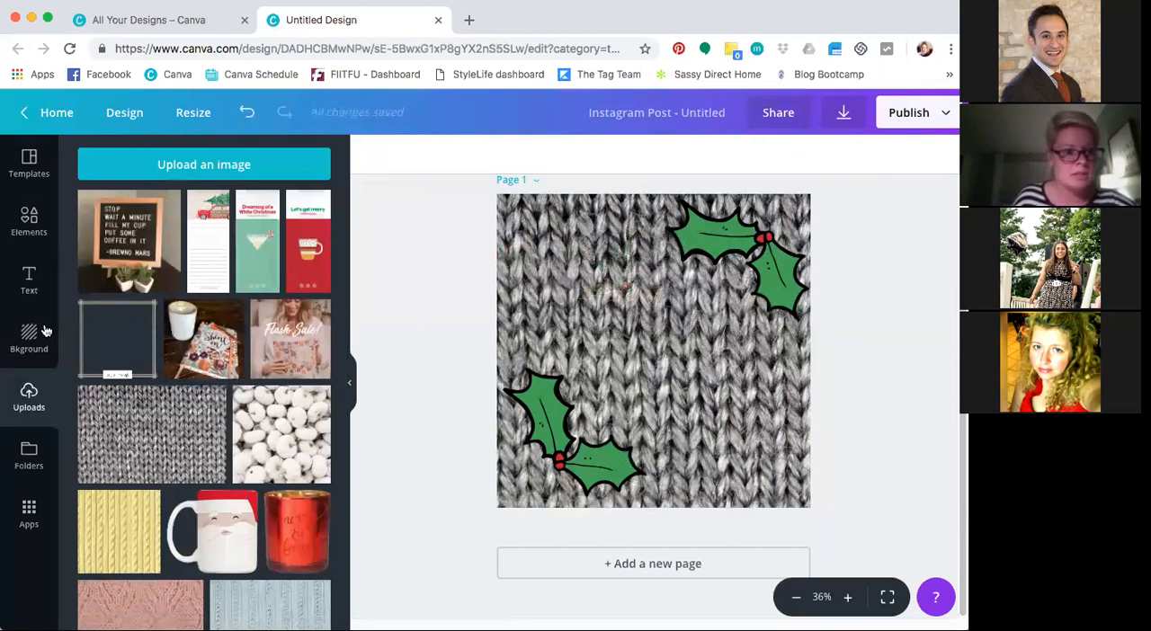
Add a text box with font size 50 and widen it so "placeholder" fits on one line
{"action": "left_click", "coordinate": [27, 284]}
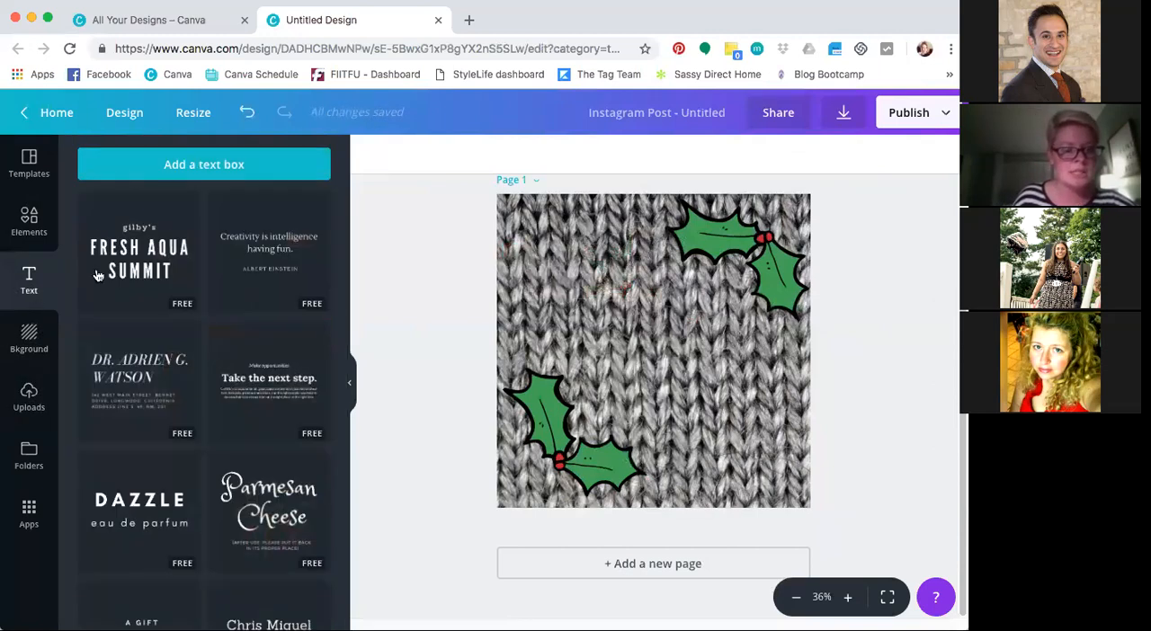
{"action": "left_click", "coordinate": [176, 166]}
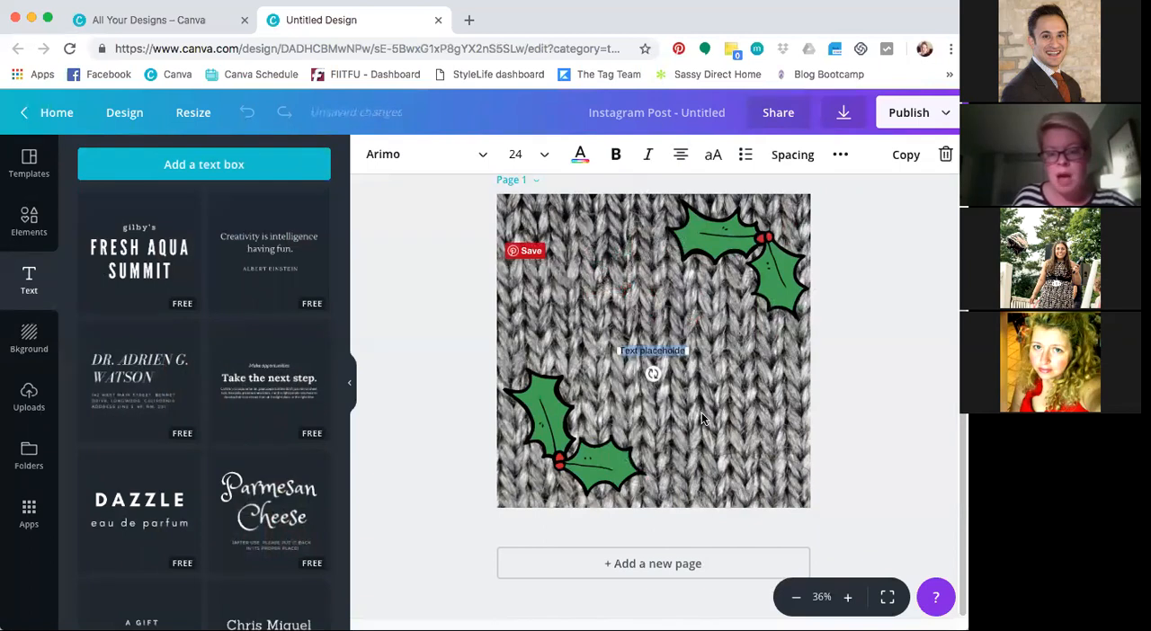
{"action": "left_click", "coordinate": [524, 155]}
{"action": "type", "text": "50"}
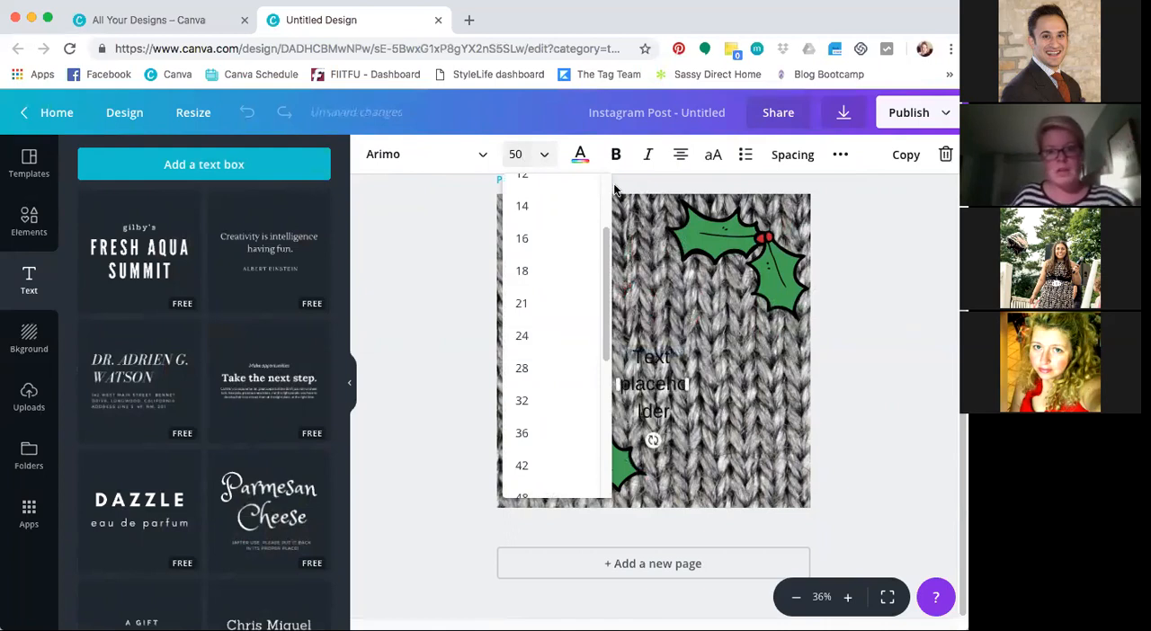
{"action": "left_click_drag", "start_coordinate": [687, 384], "coordinate": [743, 386]}
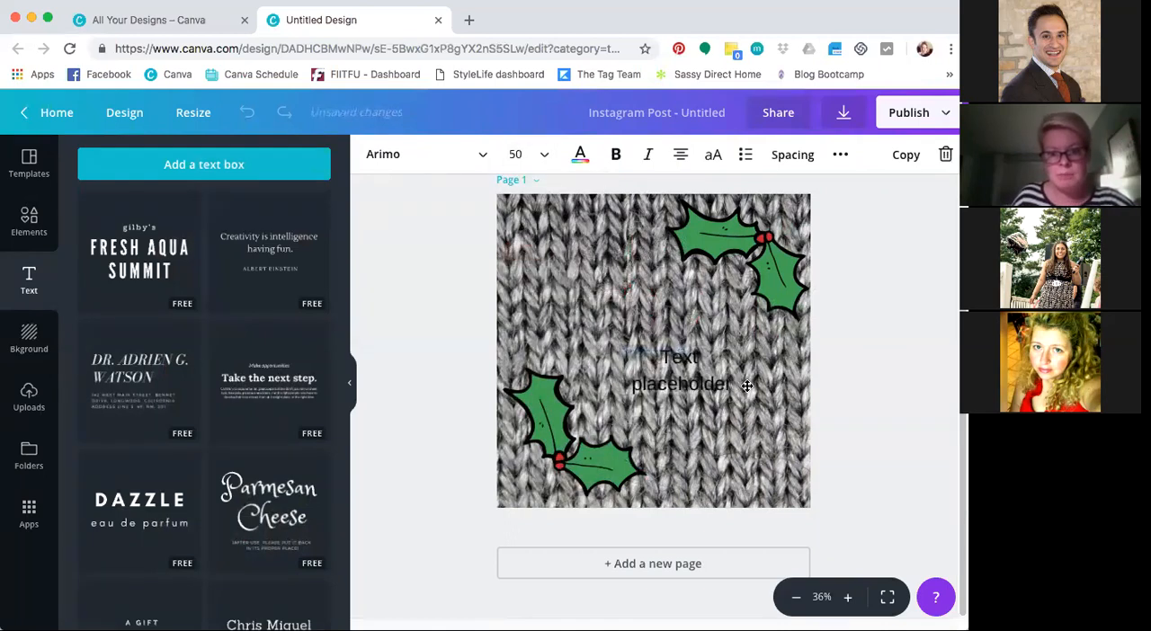
Try white on the placeholder text, center it on the page, and set its color back to black
{"action": "left_click", "coordinate": [581, 155]}
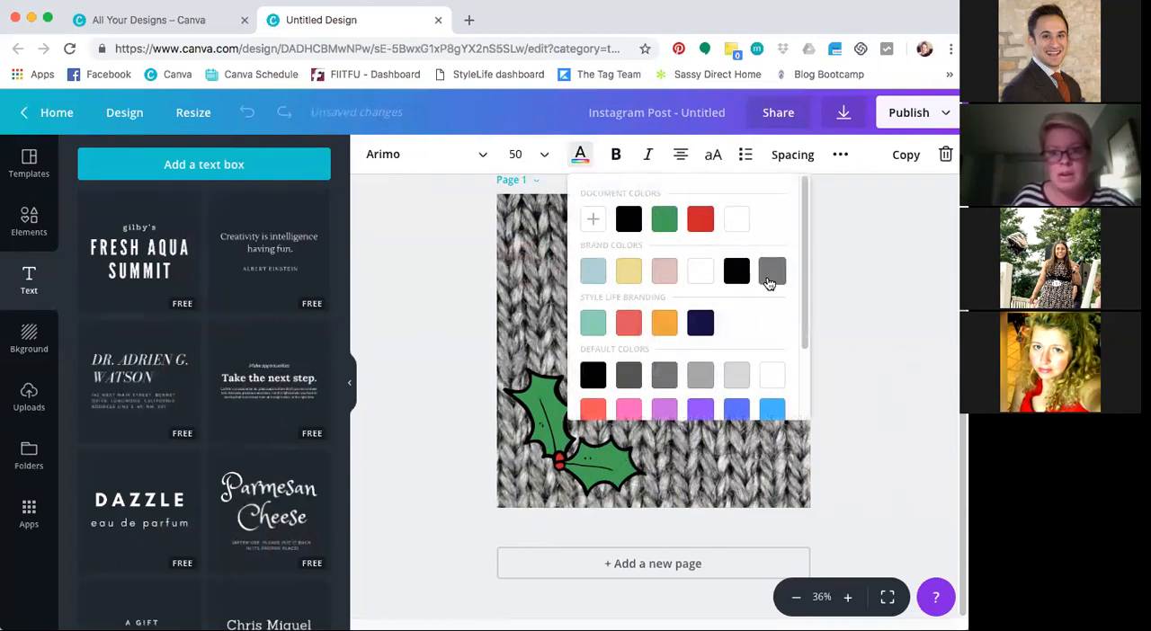
{"action": "left_click", "coordinate": [581, 154]}
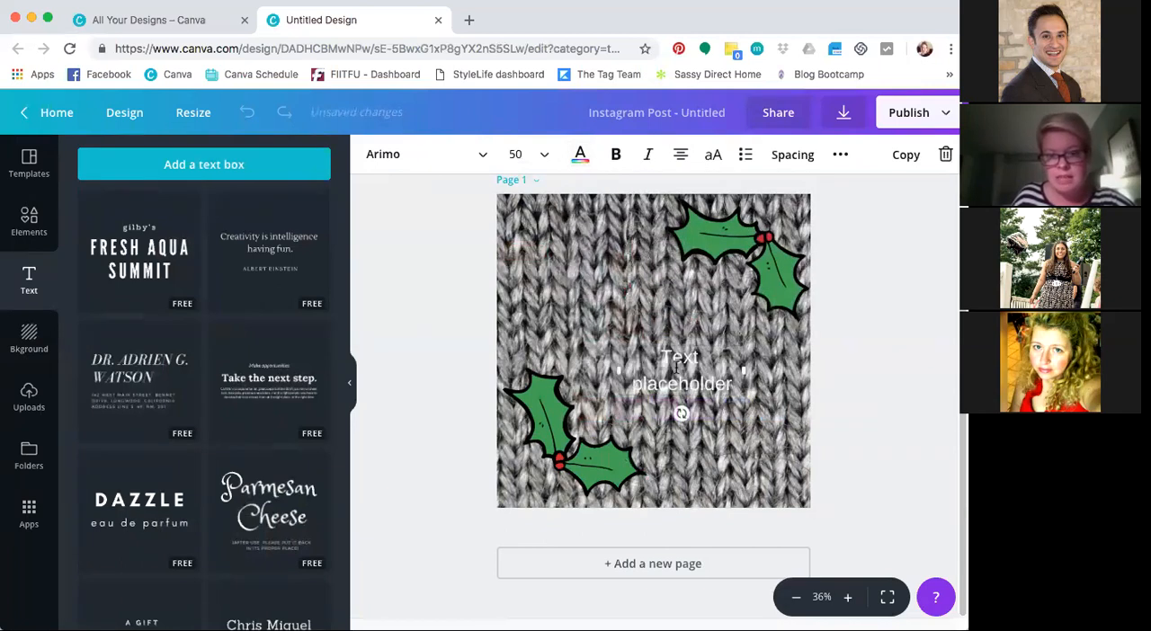
{"action": "left_click_drag", "start_coordinate": [675, 396], "coordinate": [681, 372]}
{"action": "left_click", "coordinate": [708, 401]}
{"action": "left_click", "coordinate": [581, 155]}
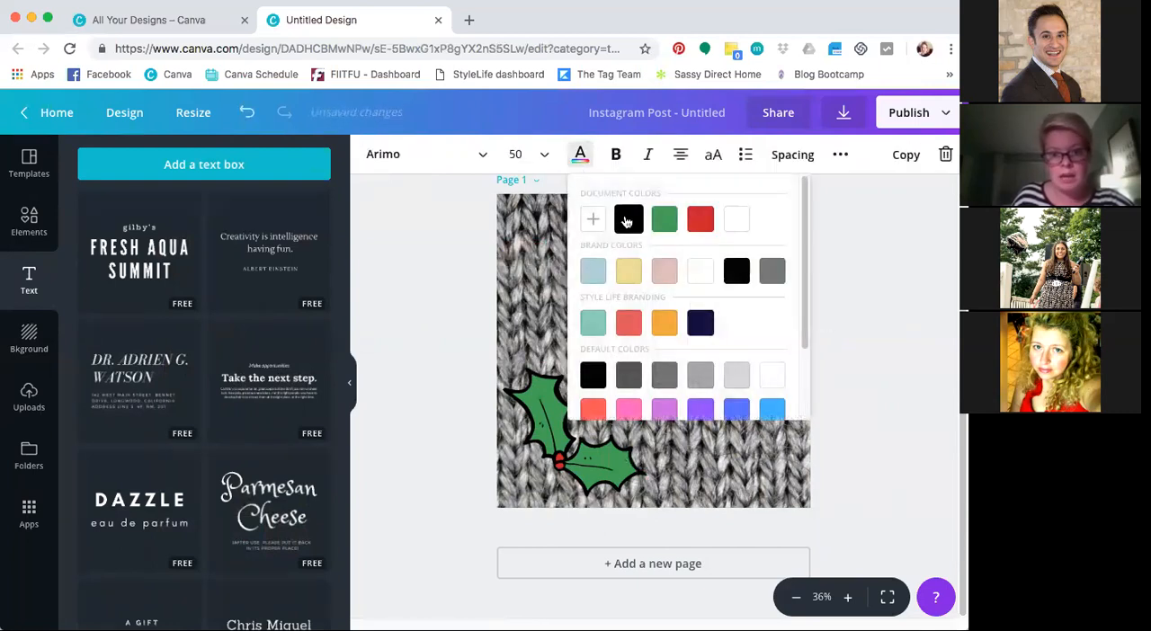
{"action": "left_click", "coordinate": [894, 213]}
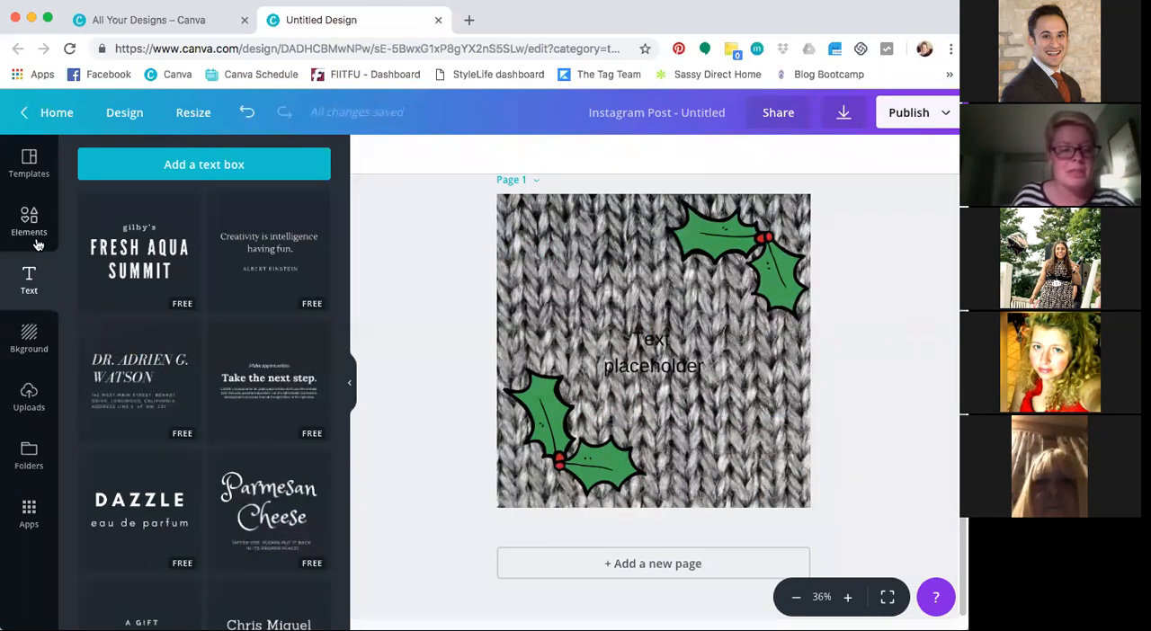
Clear the "mistletoe" search in the elements and add a circle shape to the page
{"action": "left_click", "coordinate": [36, 238]}
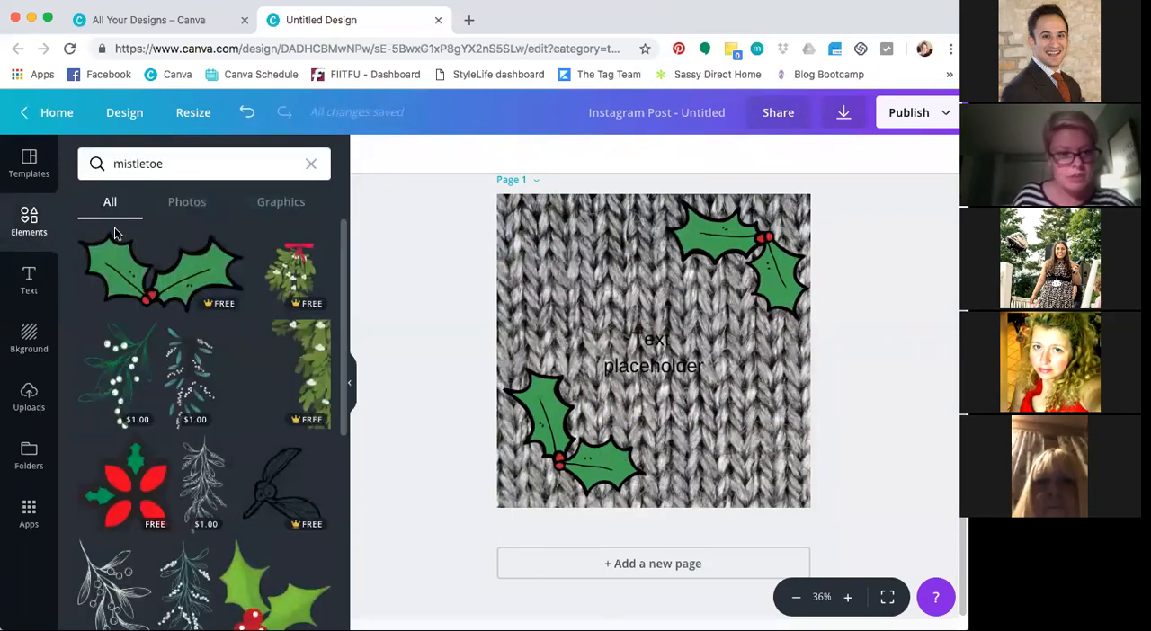
{"action": "left_click", "coordinate": [311, 164]}
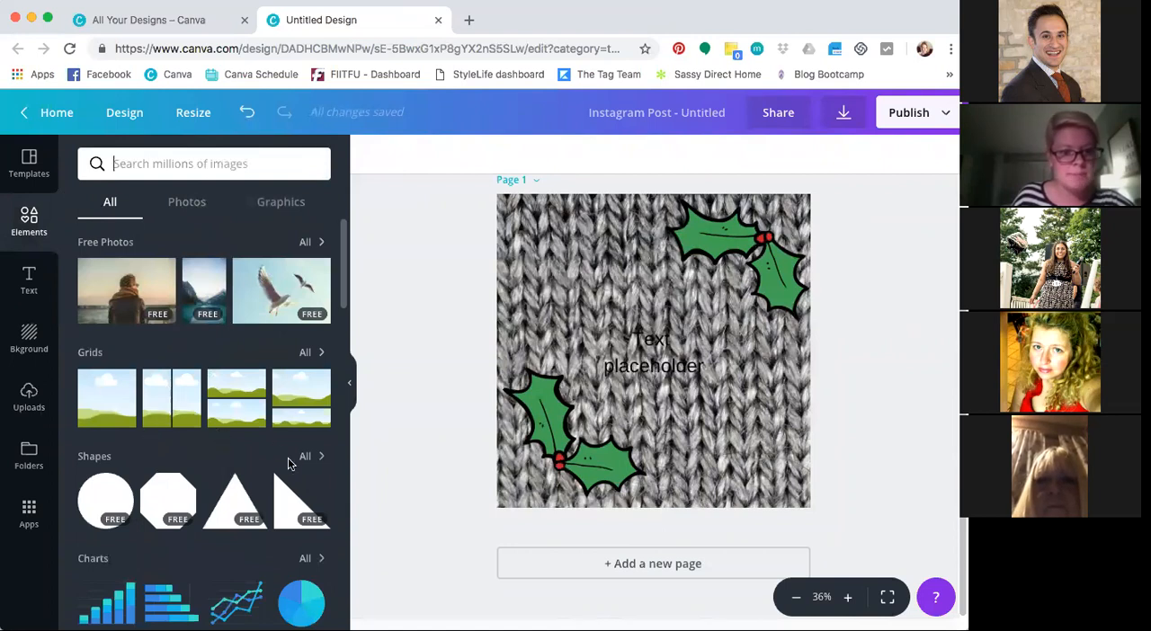
{"action": "left_click", "coordinate": [117, 495]}
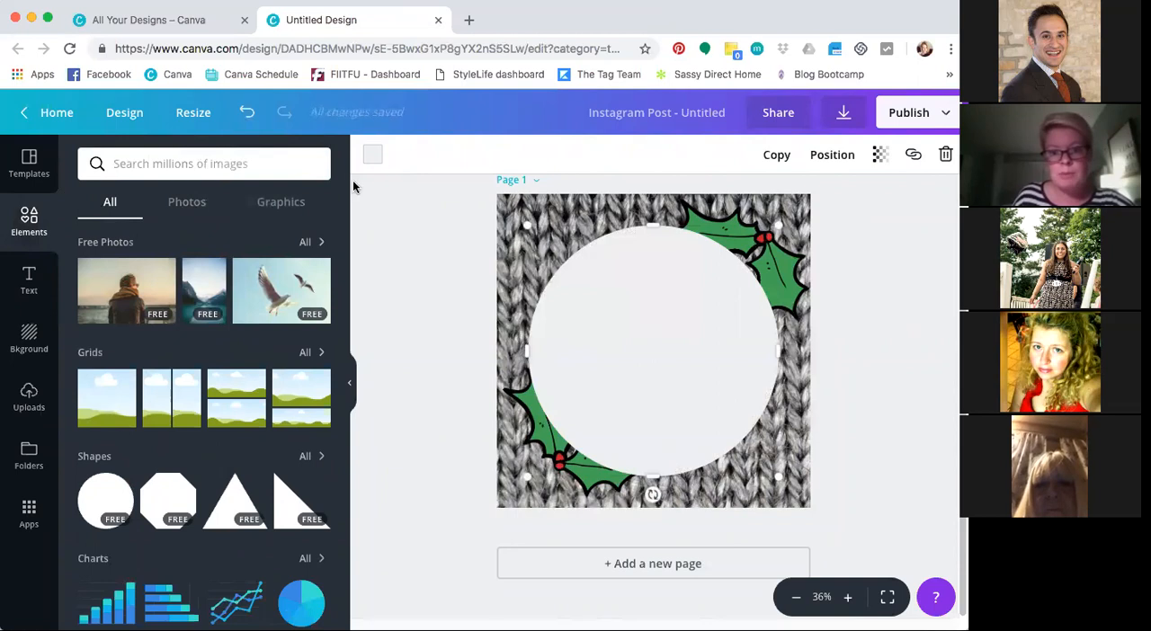
Fill the circle with the white brand color and set its transparency to 70
{"action": "left_click", "coordinate": [372, 155]}
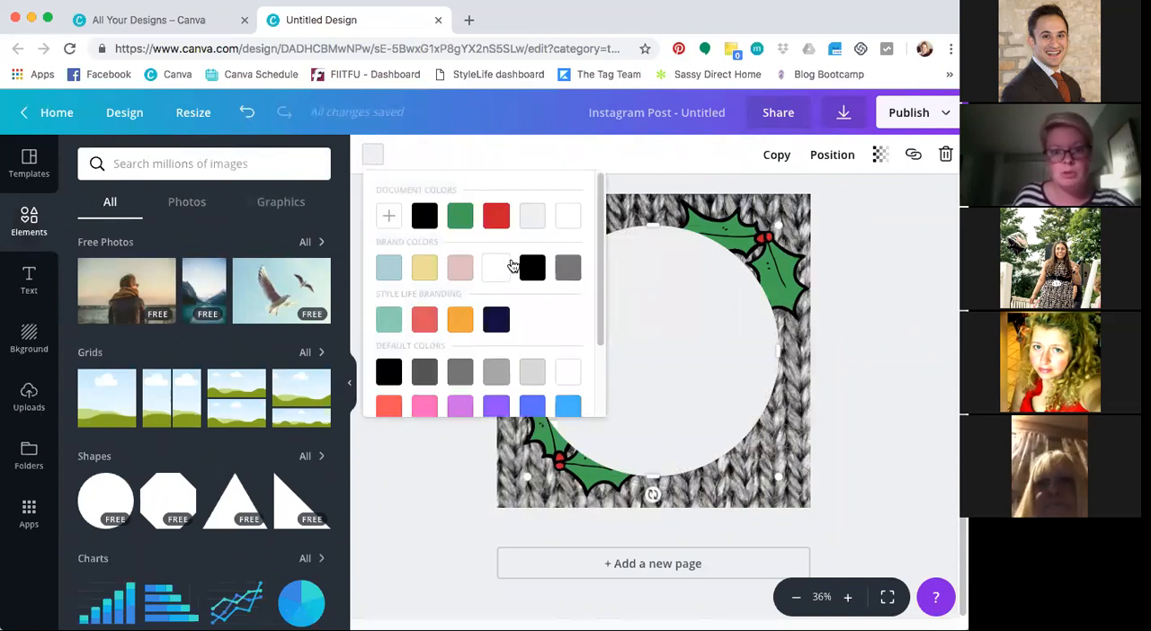
{"action": "left_click", "coordinate": [511, 266]}
{"action": "left_click", "coordinate": [373, 160]}
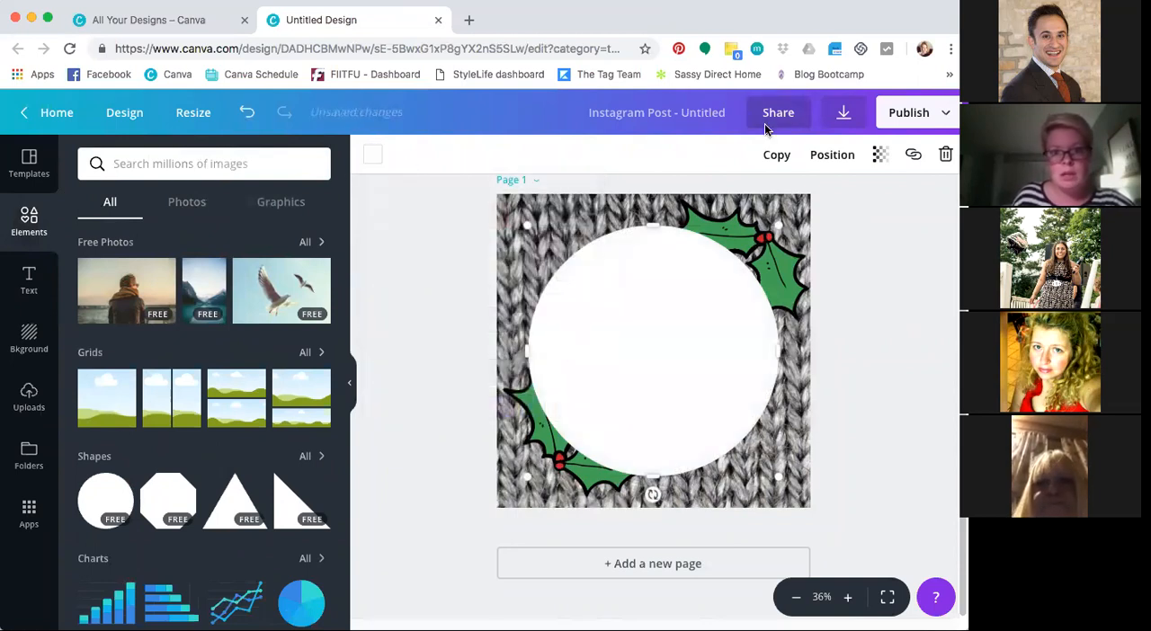
{"action": "left_click", "coordinate": [878, 156]}
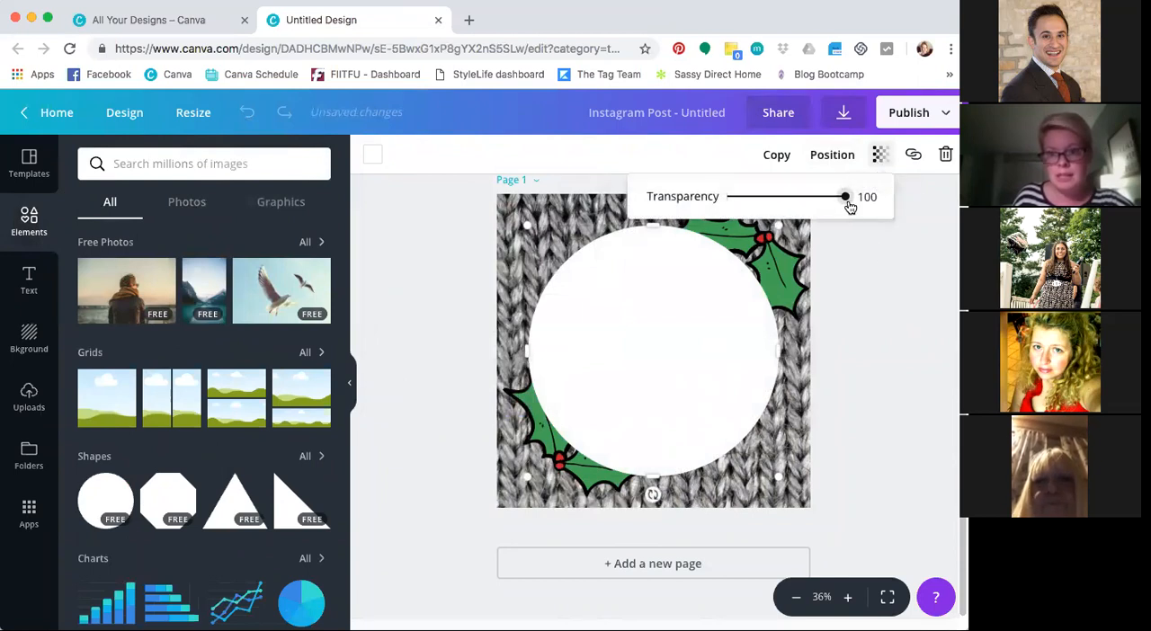
{"action": "left_click_drag", "start_coordinate": [848, 201], "coordinate": [811, 207]}
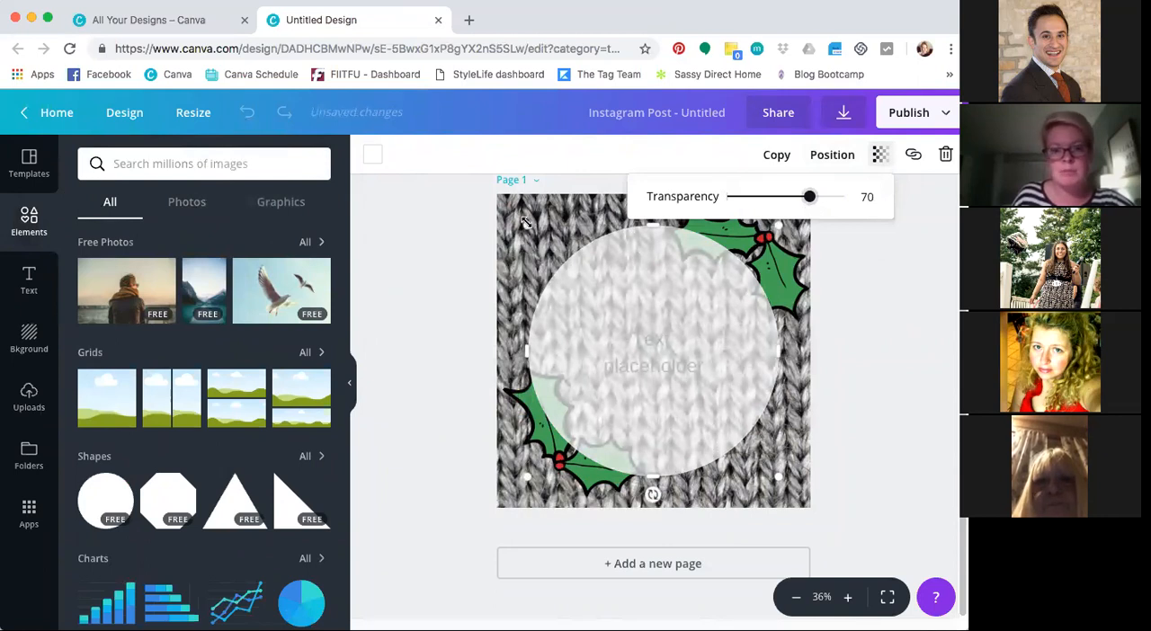
Shrink the semi-transparent circle, center it on the page, and send it backward behind the placeholder text
{"action": "left_click_drag", "start_coordinate": [526, 225], "coordinate": [626, 320]}
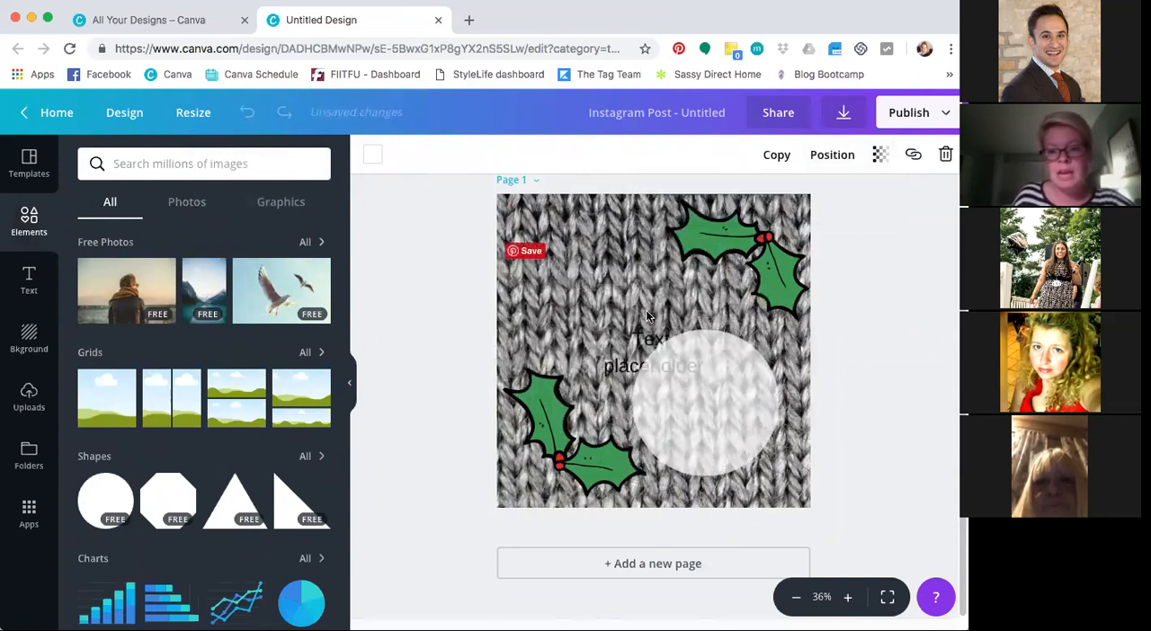
{"action": "left_click_drag", "start_coordinate": [709, 404], "coordinate": [661, 356]}
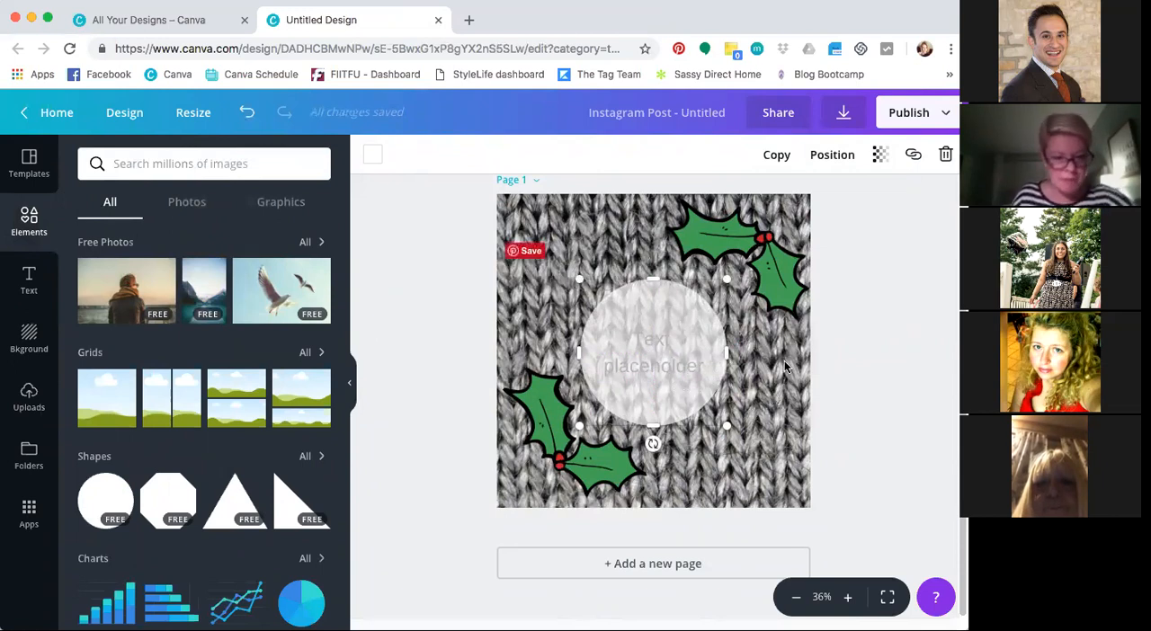
{"action": "left_click", "coordinate": [842, 156]}
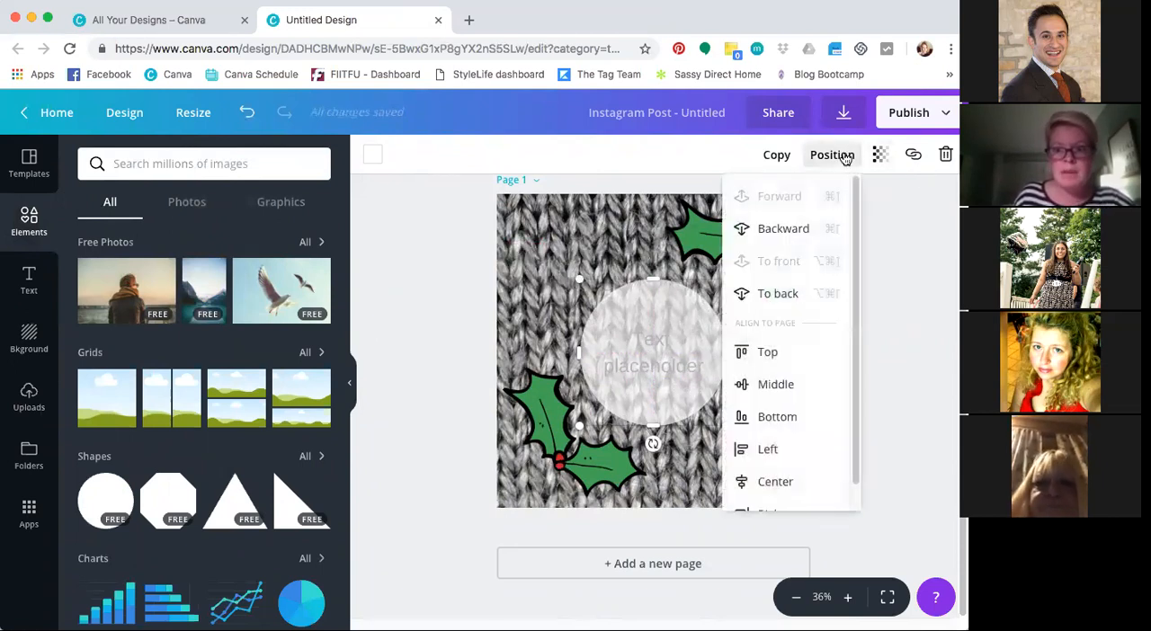
{"action": "left_click", "coordinate": [804, 229]}
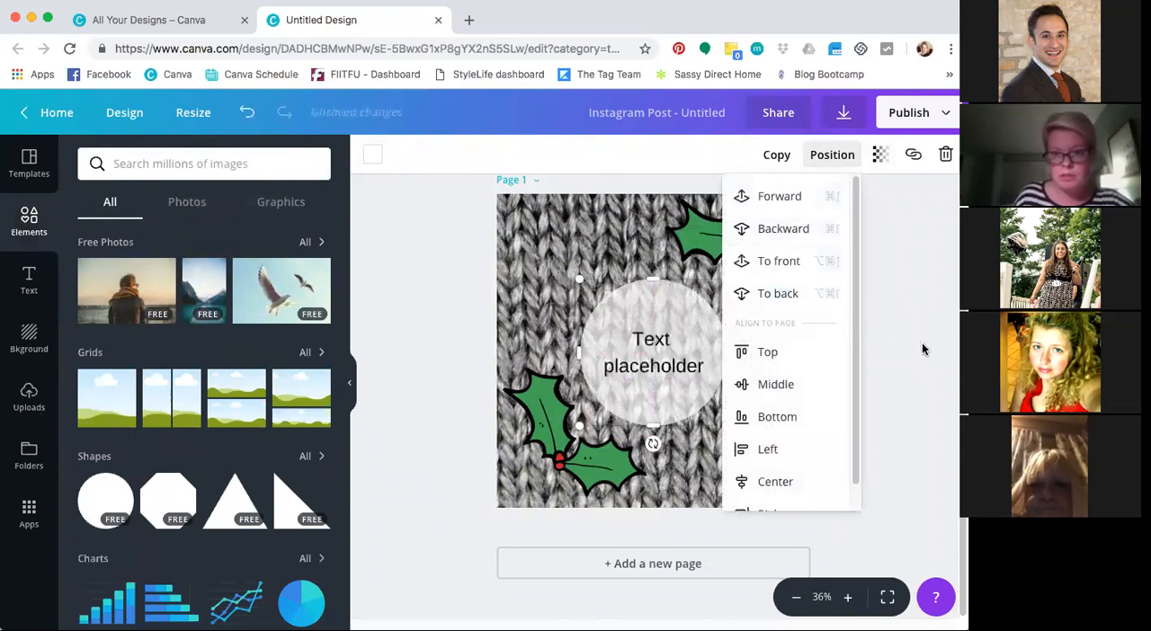
{"action": "left_click", "coordinate": [901, 399]}
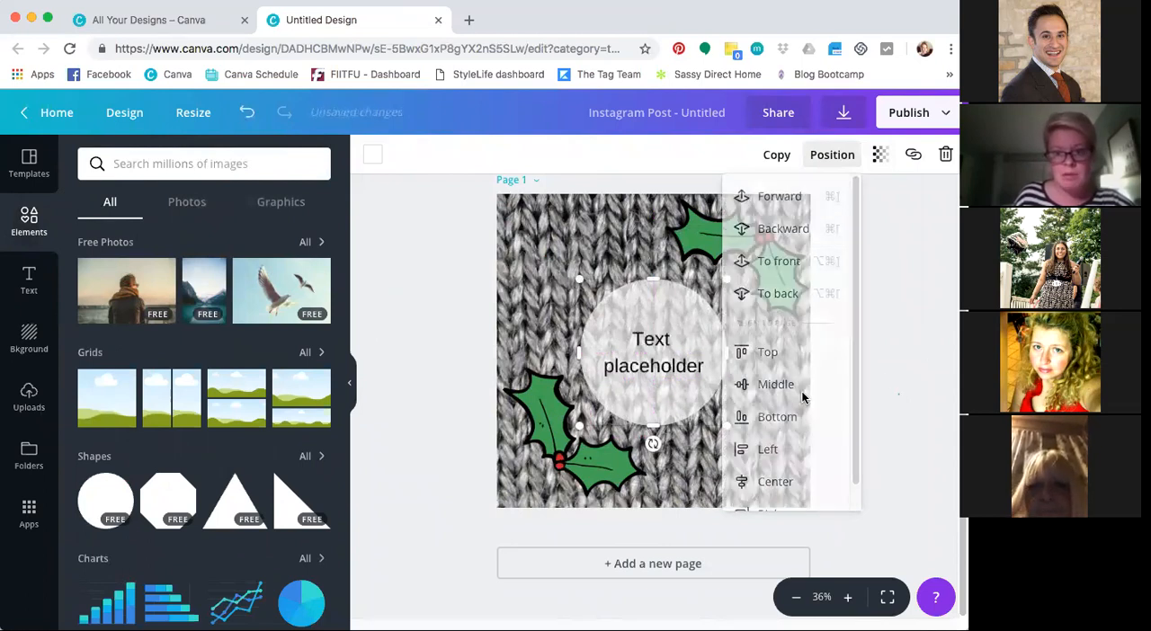
Change the placeholder text's font to the brand font Playlist Script and set its size to 64
{"action": "left_click", "coordinate": [654, 353]}
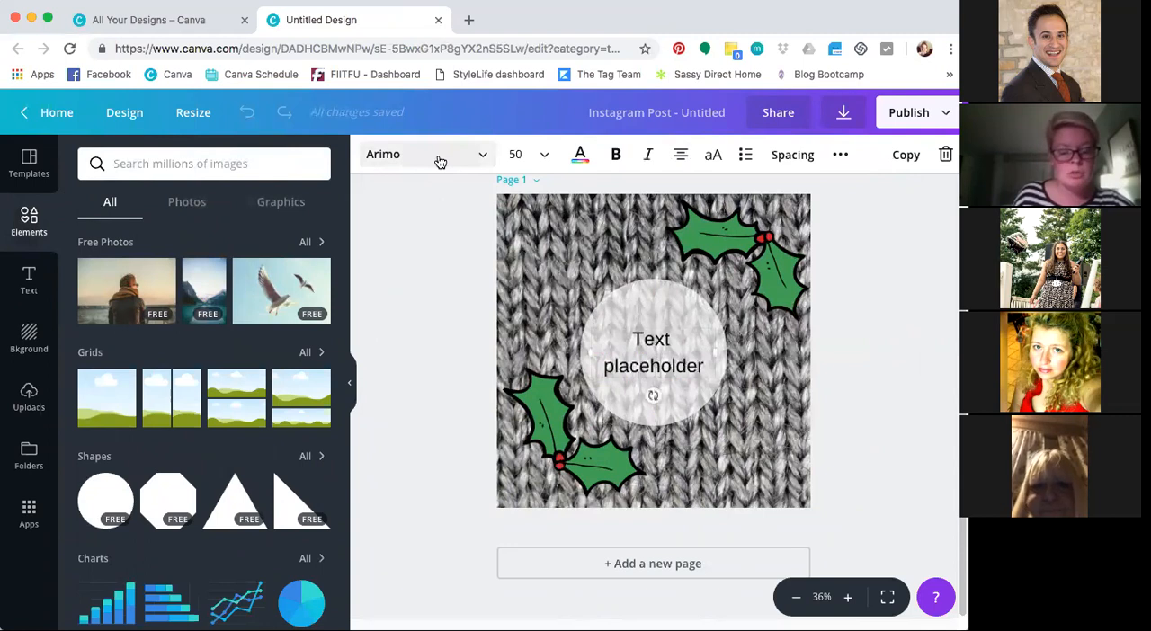
{"action": "left_click", "coordinate": [484, 161]}
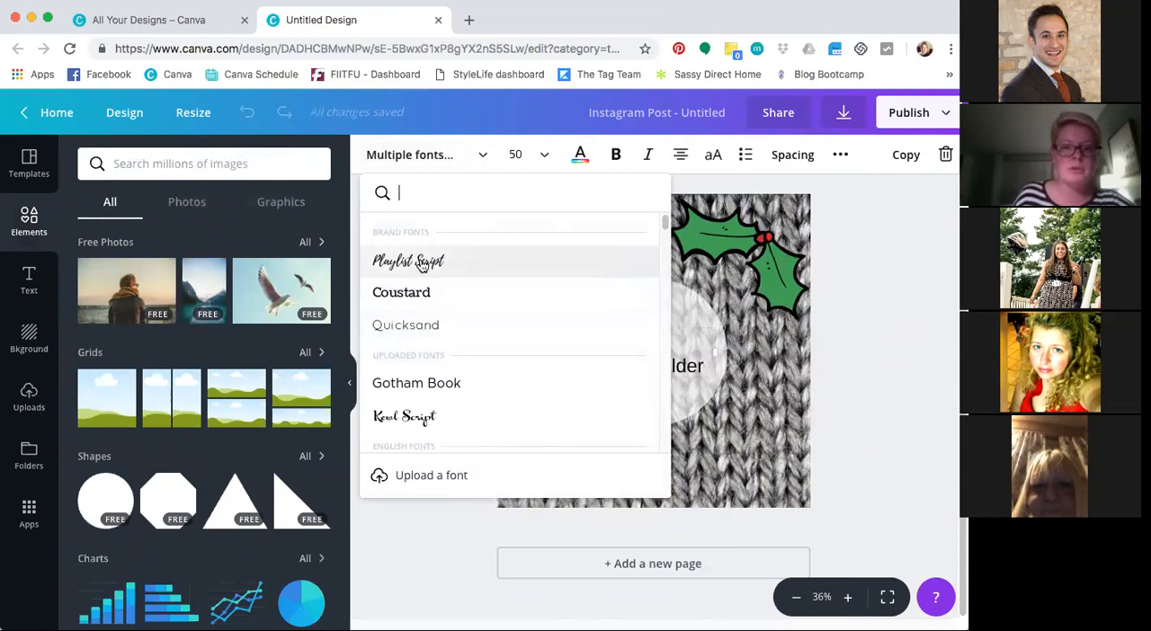
{"action": "left_click", "coordinate": [447, 270]}
{"action": "left_click", "coordinate": [427, 254]}
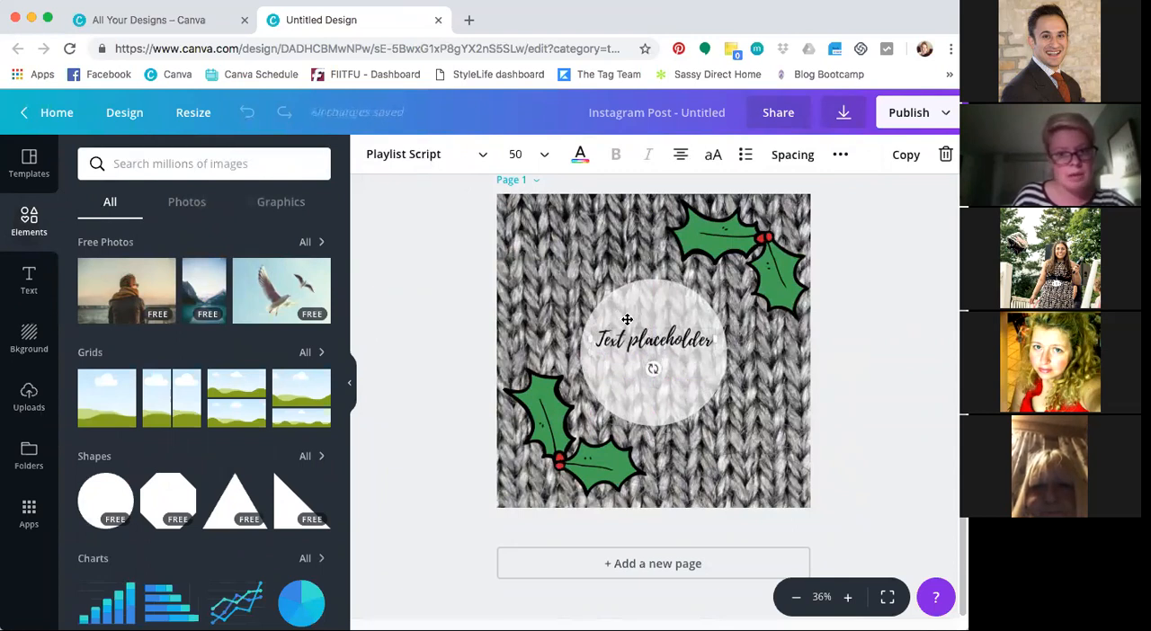
{"action": "left_click", "coordinate": [517, 155]}
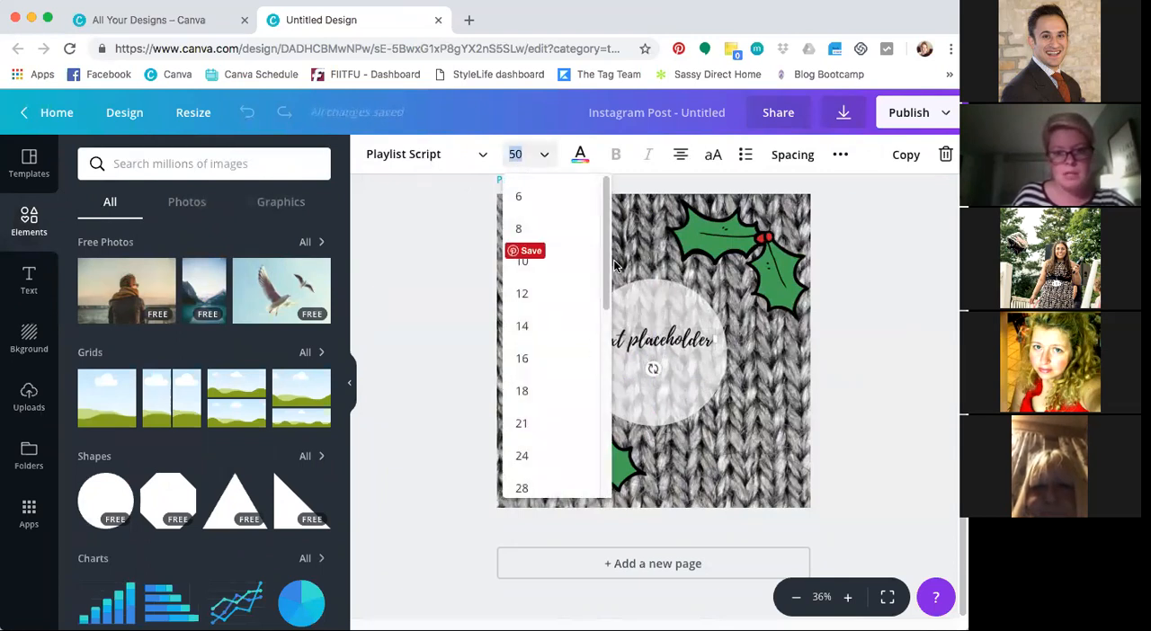
{"action": "left_click_drag", "start_coordinate": [606, 260], "coordinate": [606, 373]}
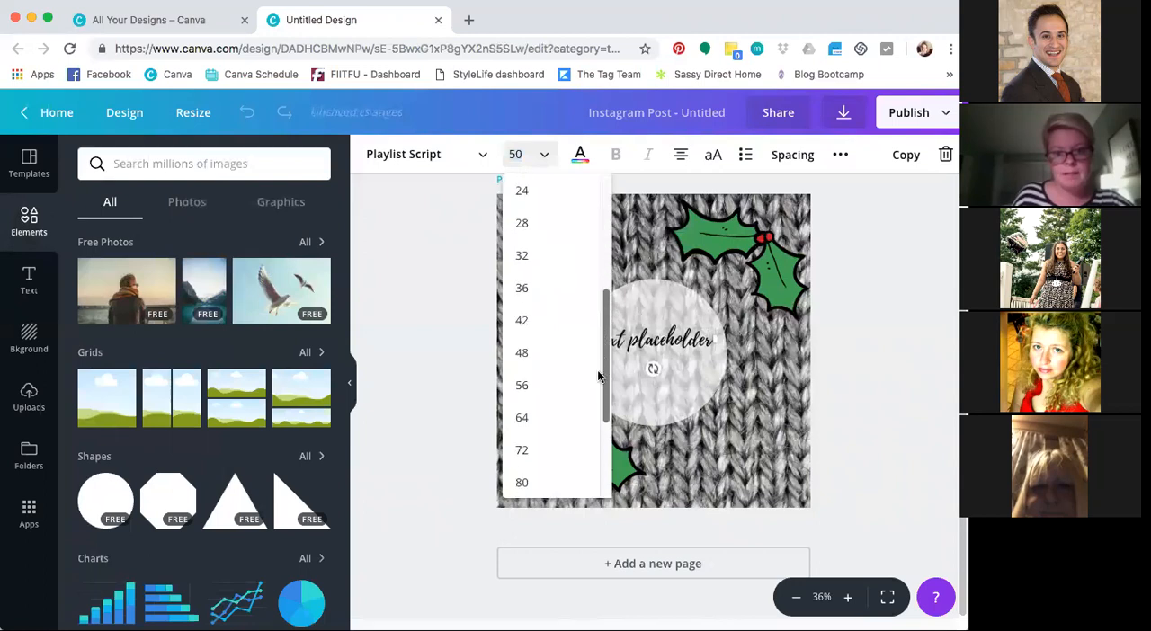
{"action": "left_click", "coordinate": [524, 419]}
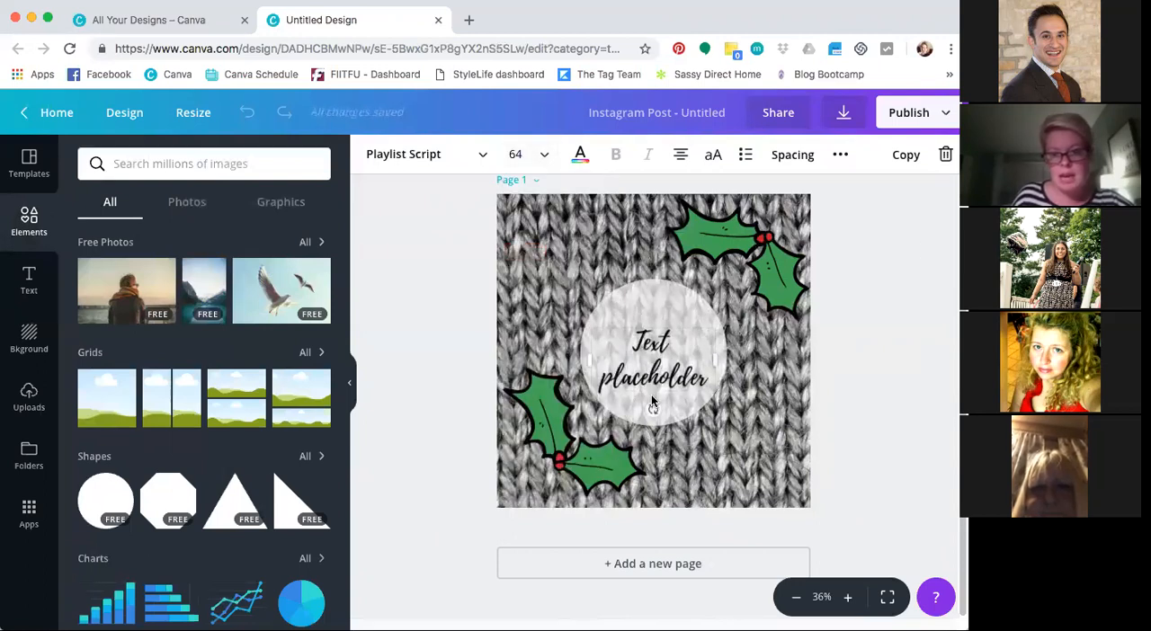
Move the placeholder text up to the page center and realign the circle behind it
{"action": "left_click_drag", "start_coordinate": [667, 401], "coordinate": [678, 371]}
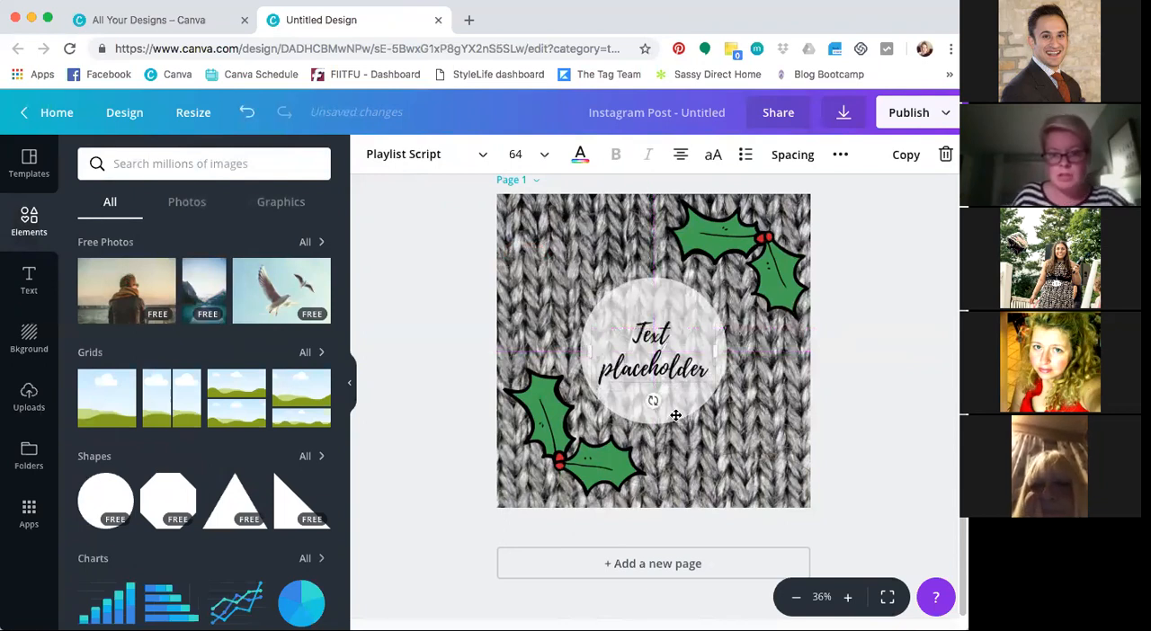
{"action": "left_click", "coordinate": [676, 414]}
{"action": "left_click_drag", "start_coordinate": [676, 420], "coordinate": [676, 421]}
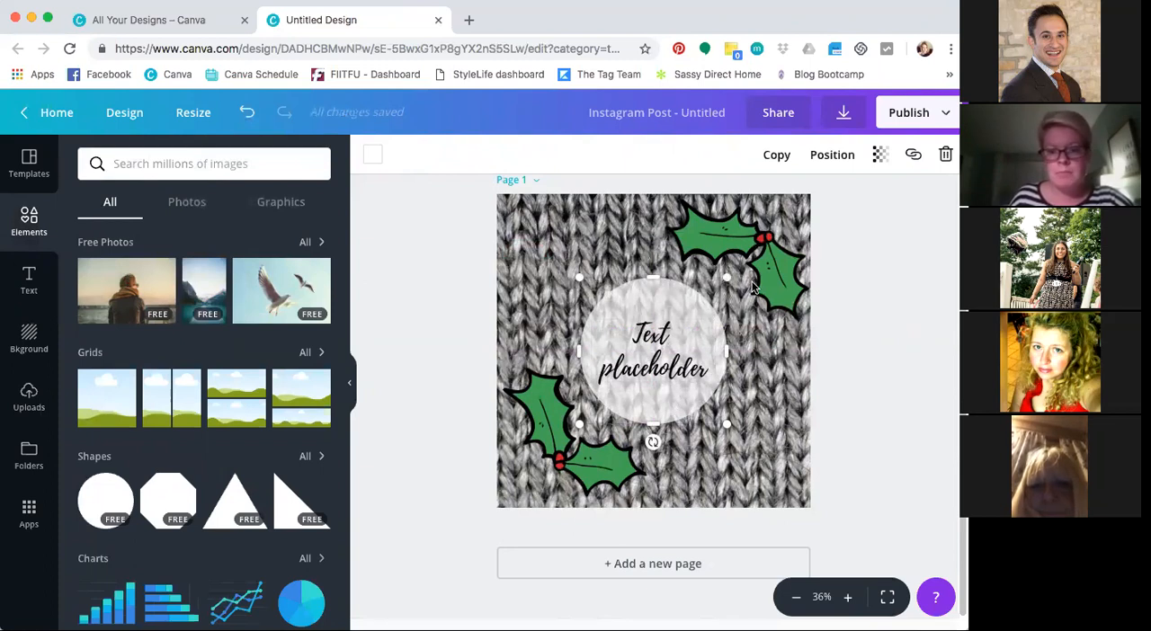
Move the upper-right holly to the page's upper-left corner and rotate it to mirror the lower holly
{"action": "left_click_drag", "start_coordinate": [765, 278], "coordinate": [589, 294]}
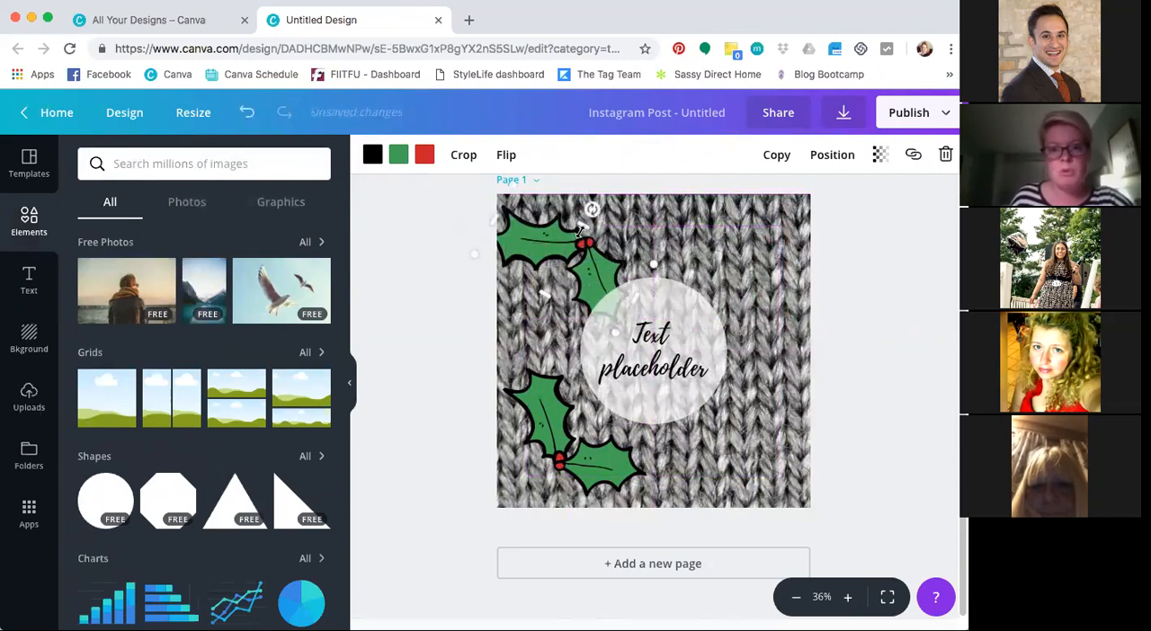
{"action": "left_click_drag", "start_coordinate": [591, 209], "coordinate": [527, 244]}
{"action": "mouse_move", "coordinate": [543, 288]}
{"action": "left_mouse_down"}
{"action": "mouse_move", "coordinate": [539, 277]}
{"action": "mouse_move", "coordinate": [540, 290]}
{"action": "left_mouse_up"}
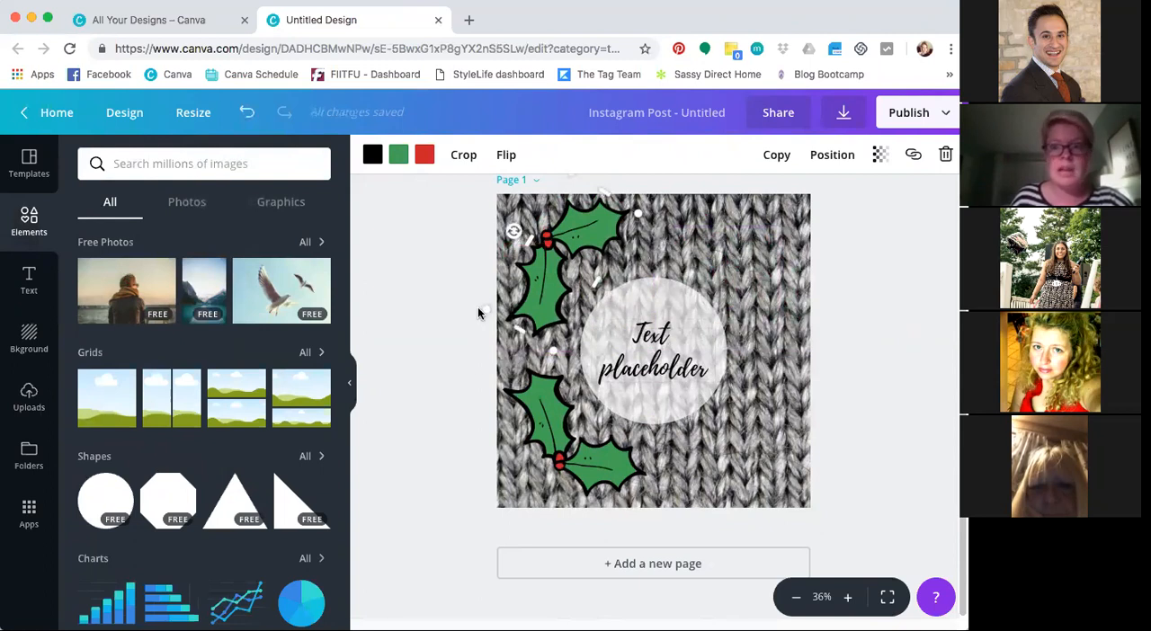
Rename the design as "training"
{"action": "left_click", "coordinate": [685, 111]}
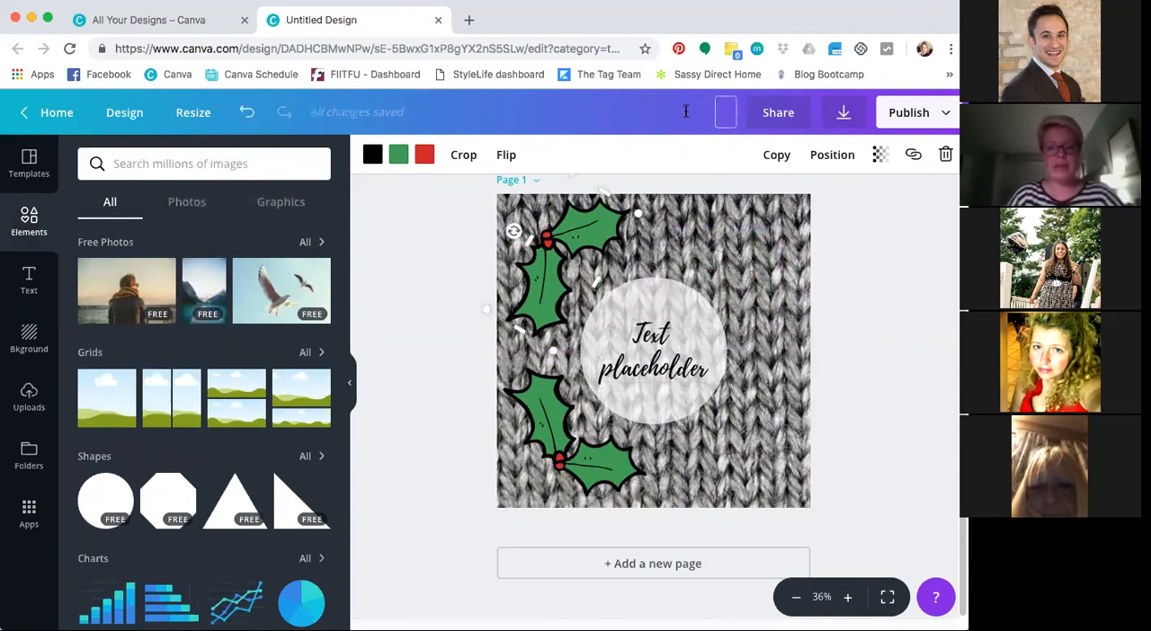
{"action": "type", "text": "training"}
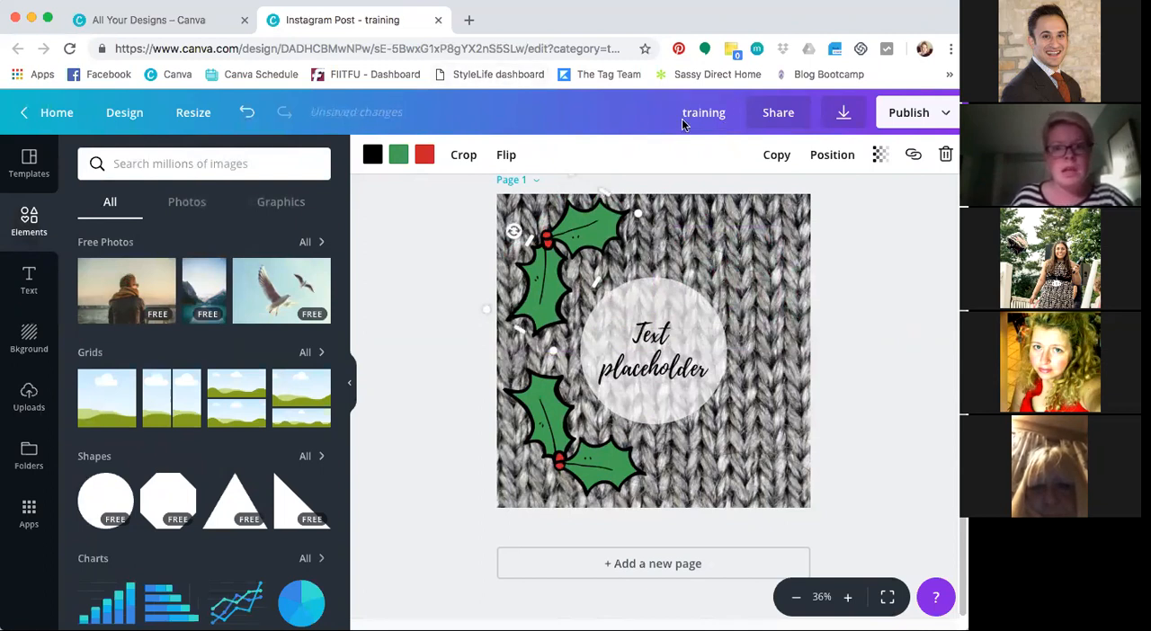
{"action": "left_click", "coordinate": [859, 224]}
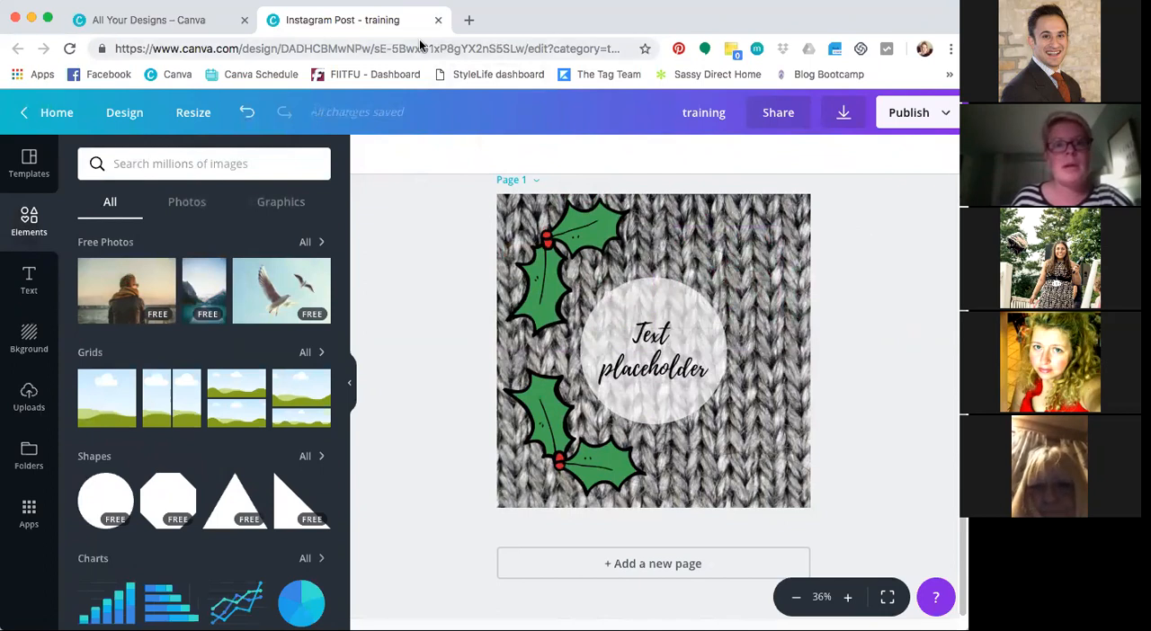
Close the design, refresh the list of all designs, and reopen "training" from it
{"action": "left_click", "coordinate": [437, 20]}
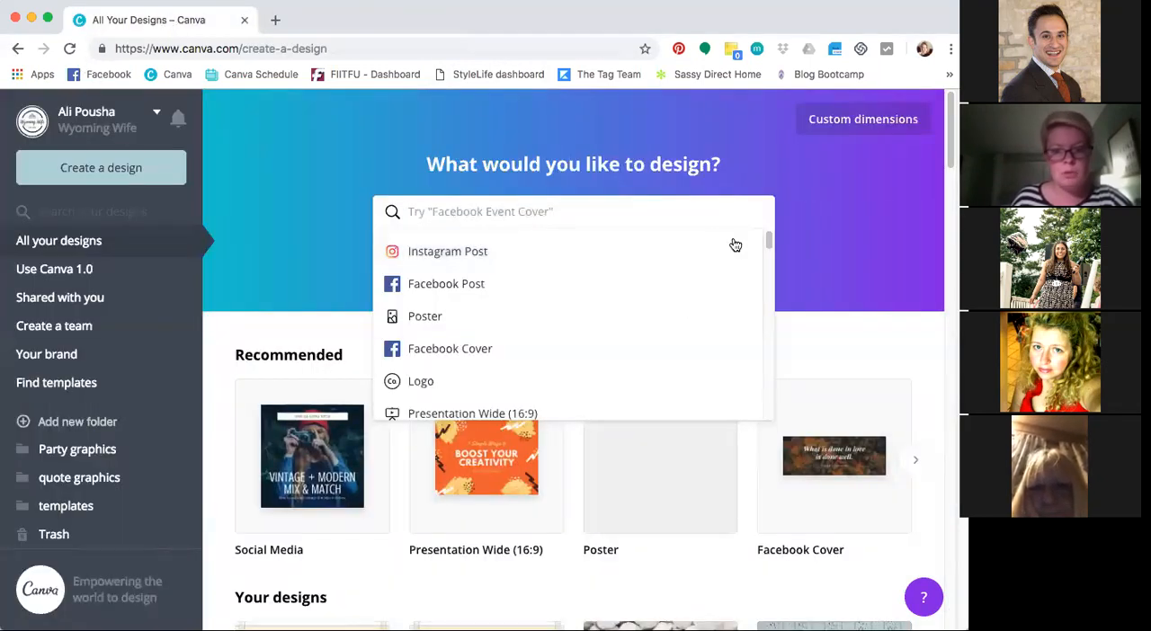
{"action": "left_click", "coordinate": [855, 253]}
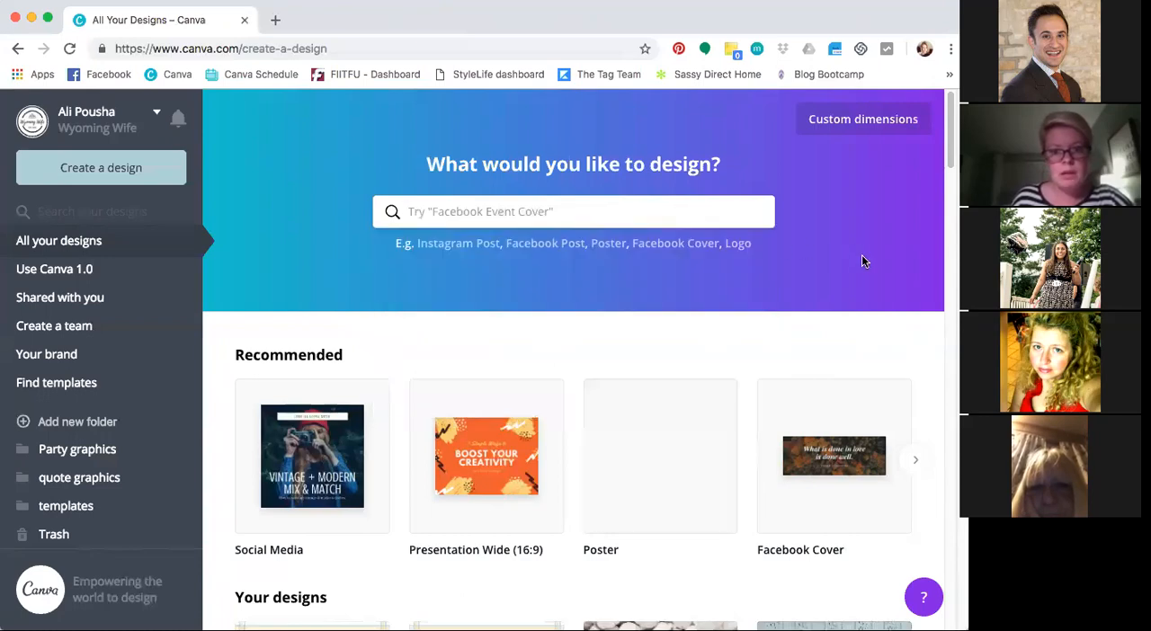
{"action": "scroll", "coordinate": [862, 260], "scroll_direction": "down", "scroll_amount": 8}
{"action": "scroll", "coordinate": [539, 224], "scroll_direction": "up", "scroll_amount": 4}
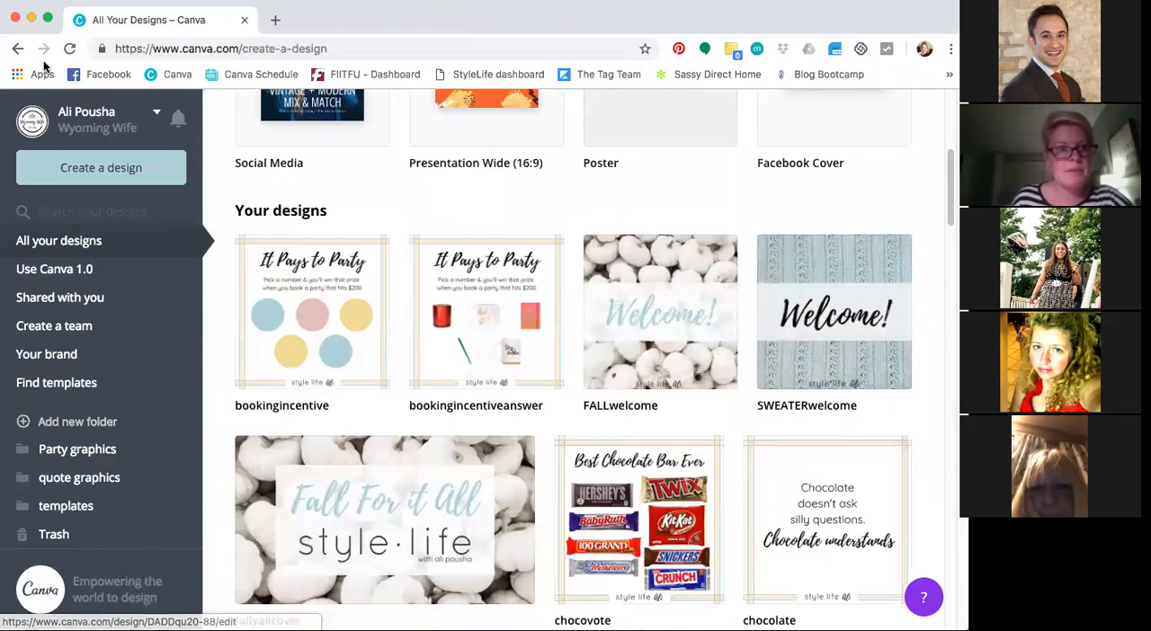
{"action": "left_click", "coordinate": [69, 48]}
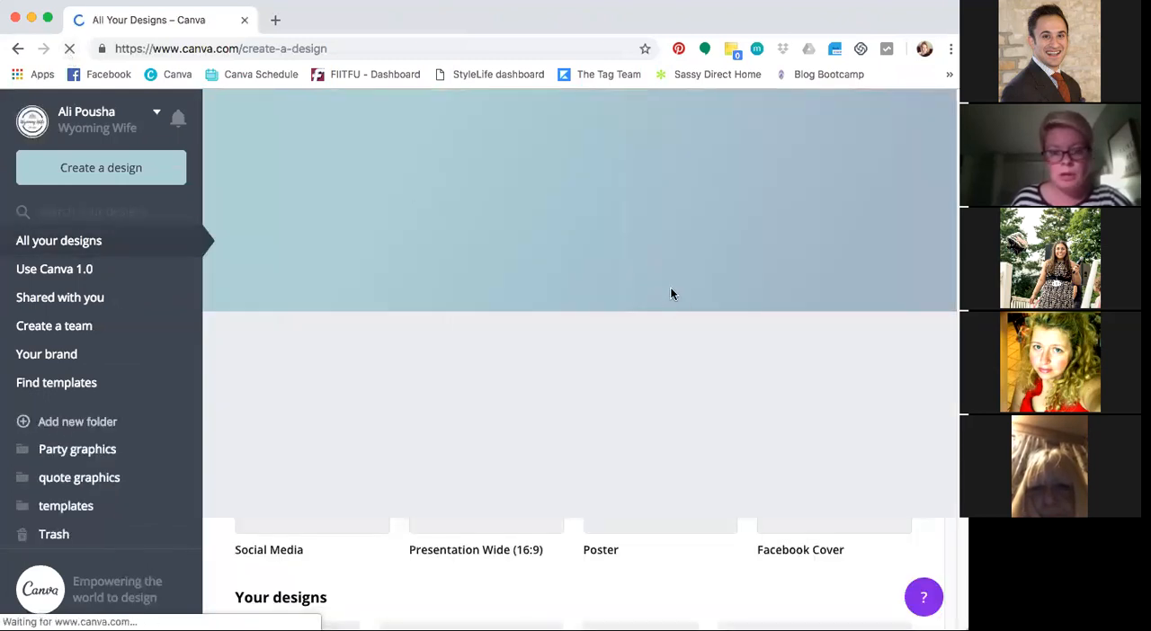
{"action": "scroll", "coordinate": [802, 352], "scroll_direction": "down", "scroll_amount": 3}
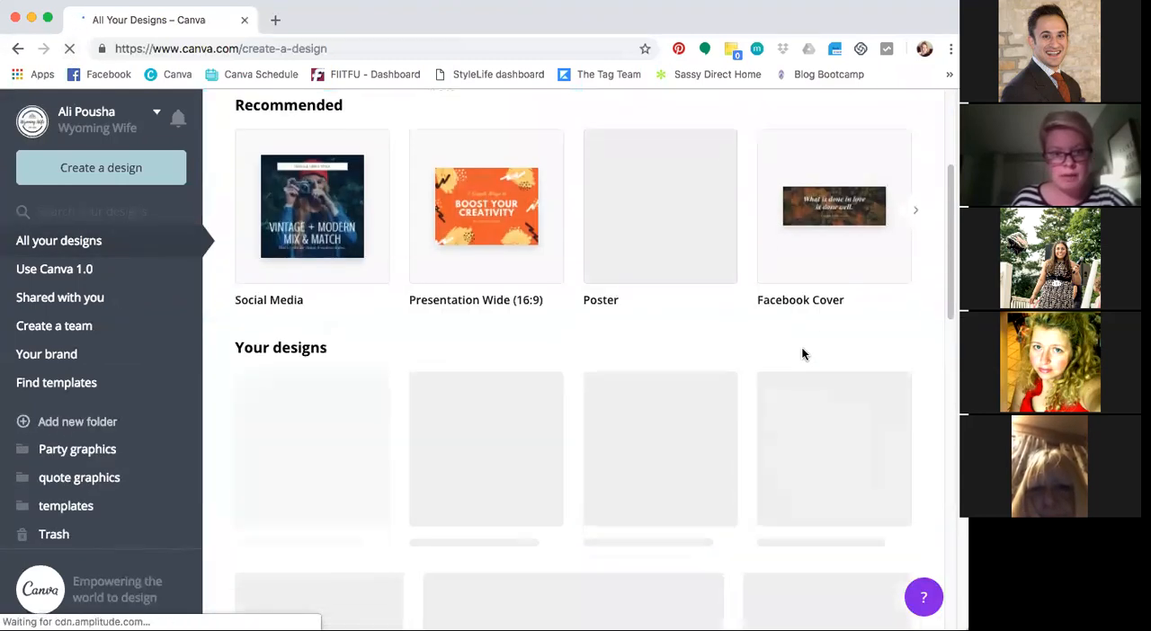
{"action": "scroll", "coordinate": [802, 349], "scroll_direction": "down", "scroll_amount": 1}
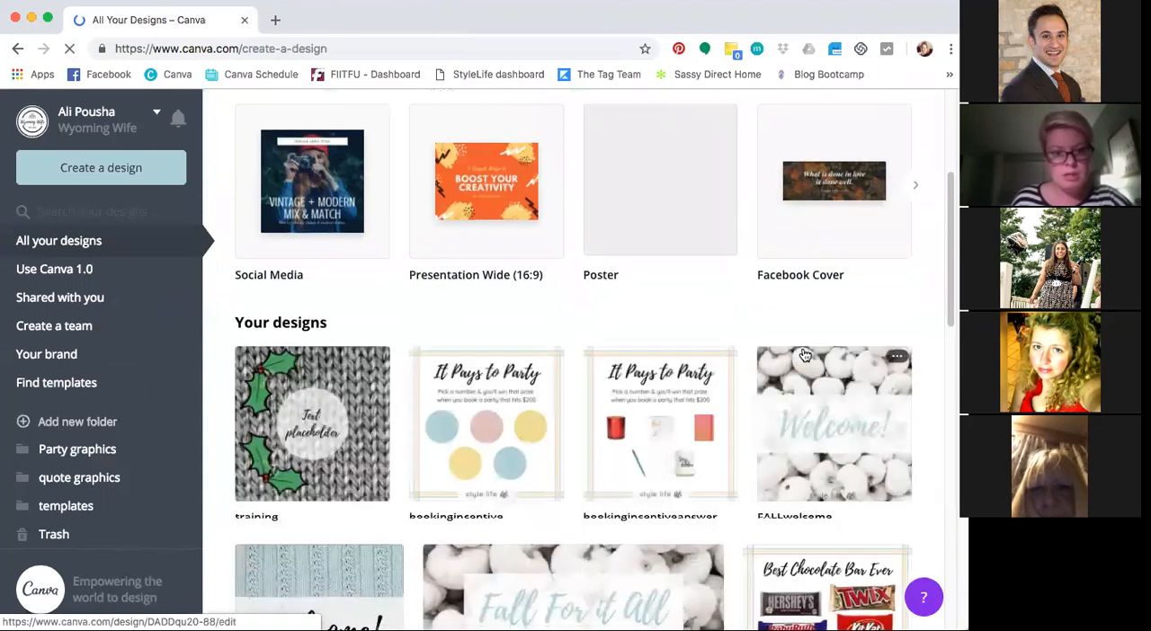
{"action": "scroll", "coordinate": [645, 360], "scroll_direction": "down", "scroll_amount": 2}
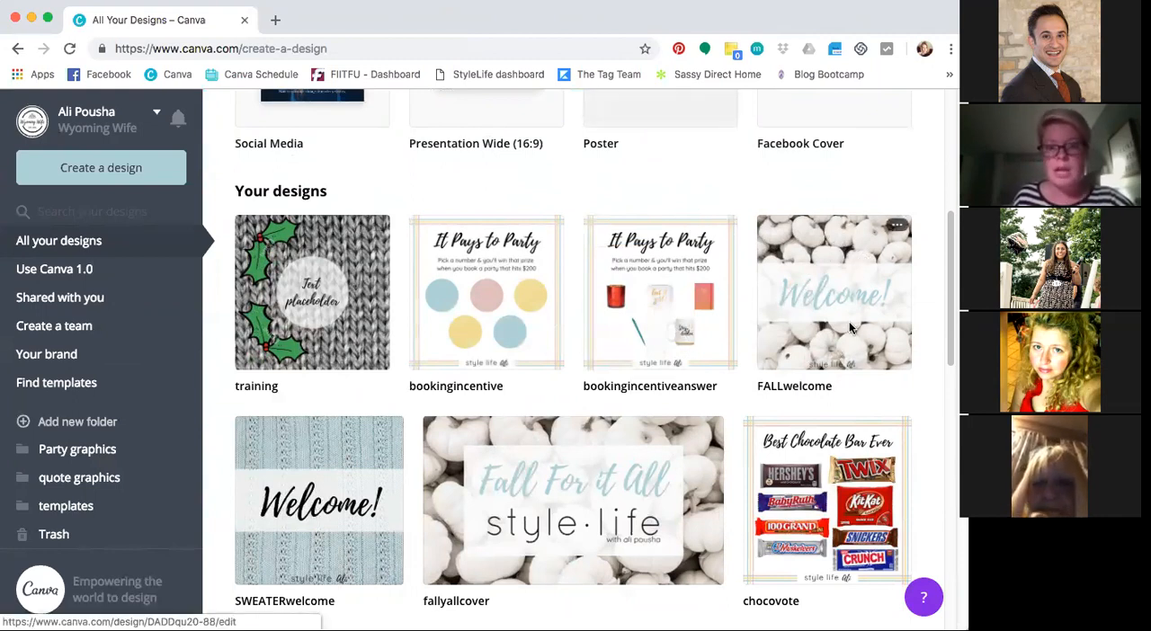
{"action": "left_click", "coordinate": [351, 308]}
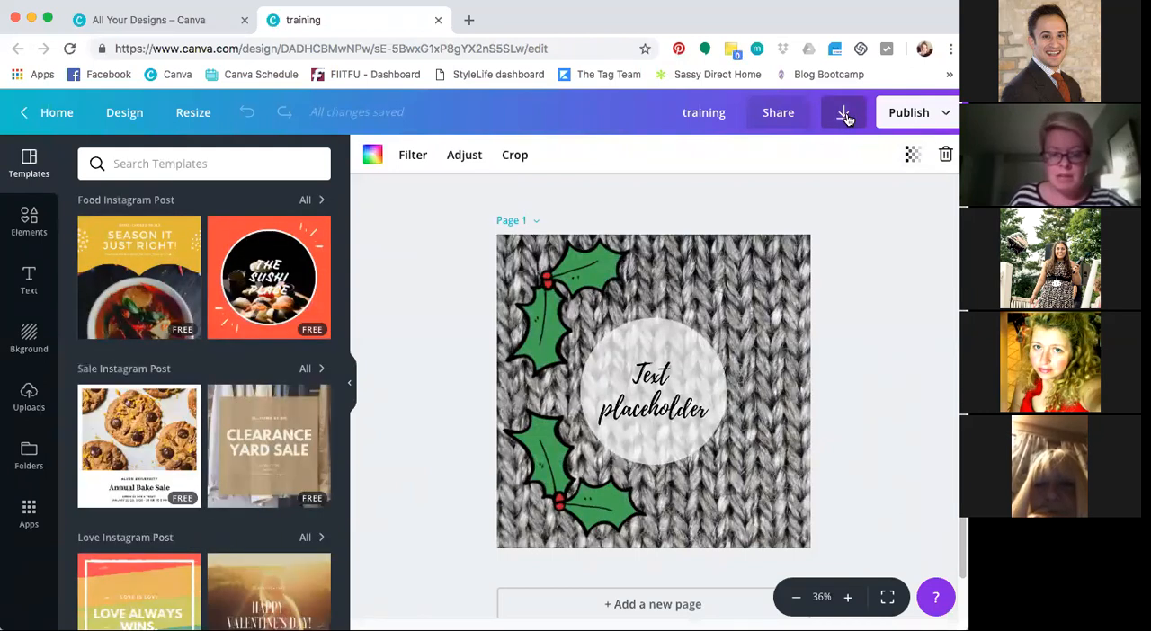
Review the download file types for the design and keep PNG selected
{"action": "left_click", "coordinate": [845, 115]}
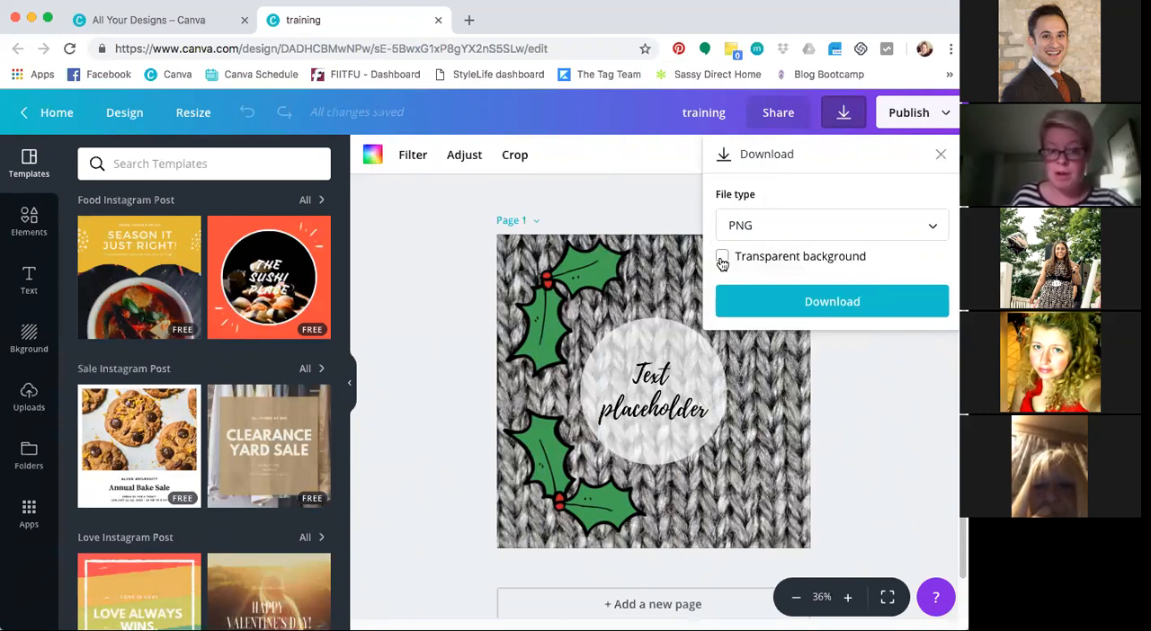
{"action": "left_click", "coordinate": [889, 231]}
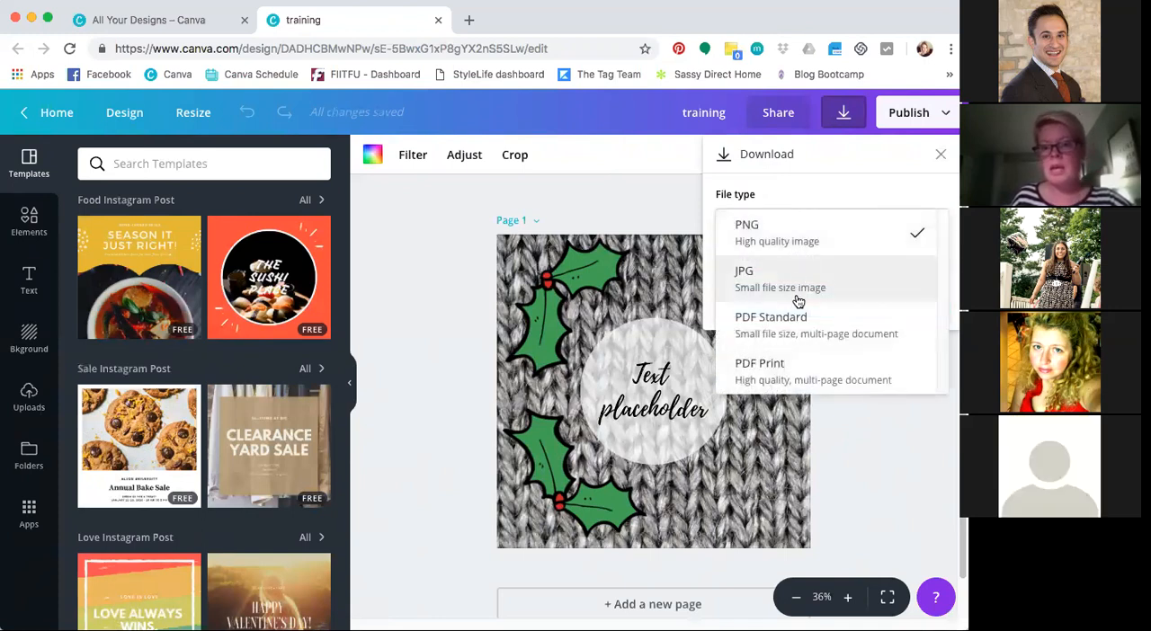
{"action": "left_click", "coordinate": [760, 239]}
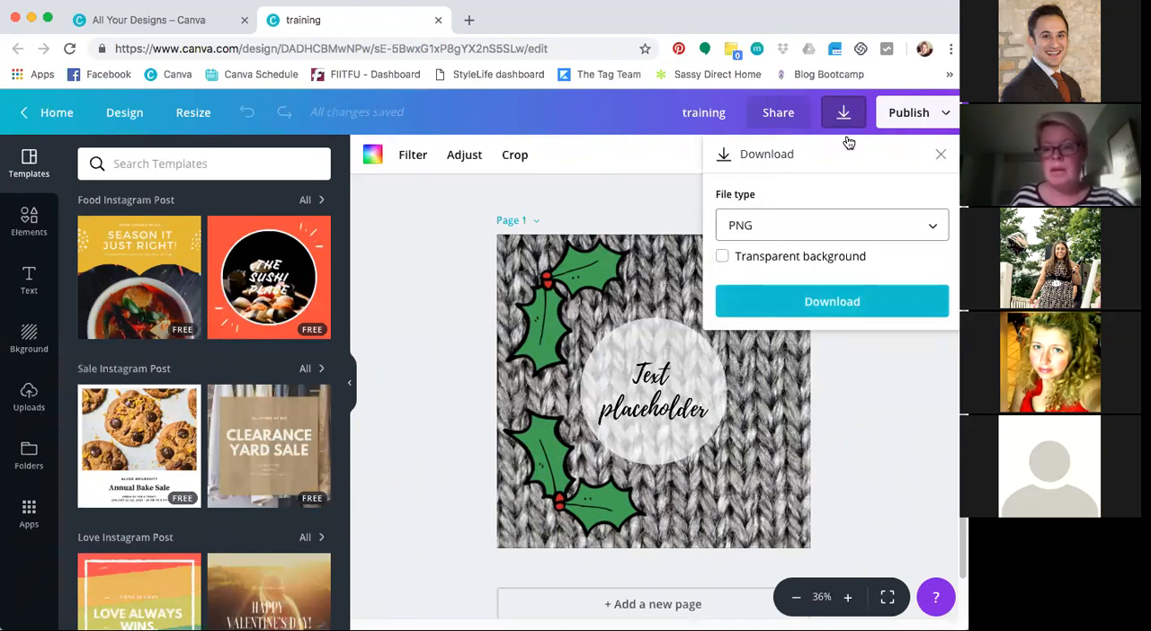
Publish the design to Canva Schedule with the Facebook account selected, leaving the post without a caption as a draft
{"action": "left_click", "coordinate": [942, 115]}
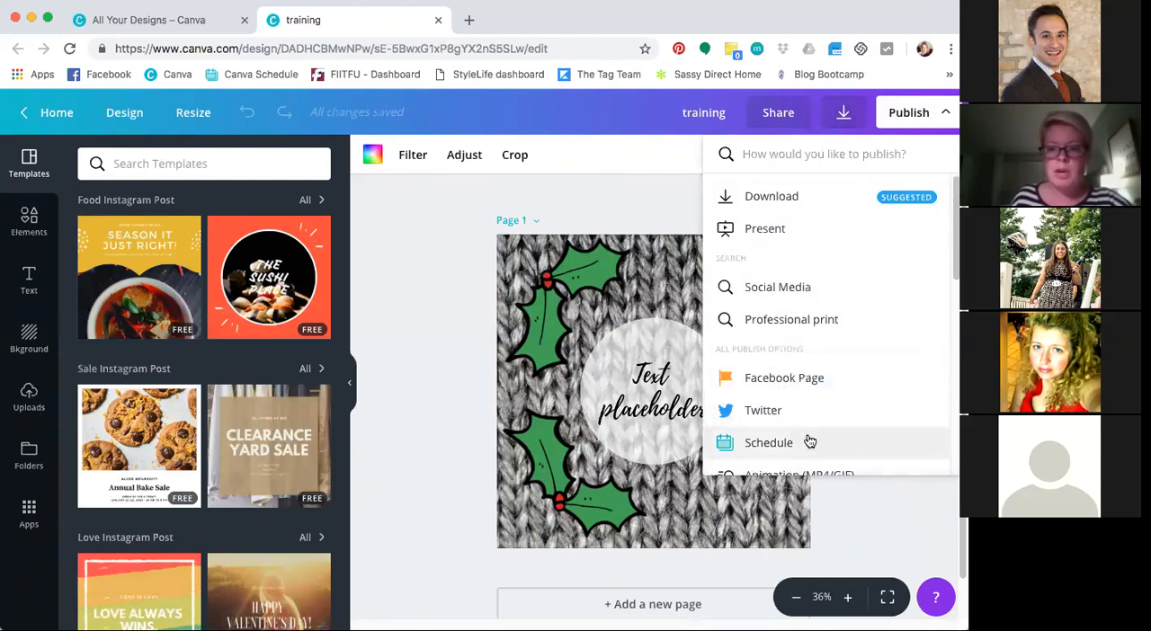
{"action": "scroll", "coordinate": [944, 257], "scroll_direction": "down", "scroll_amount": 3}
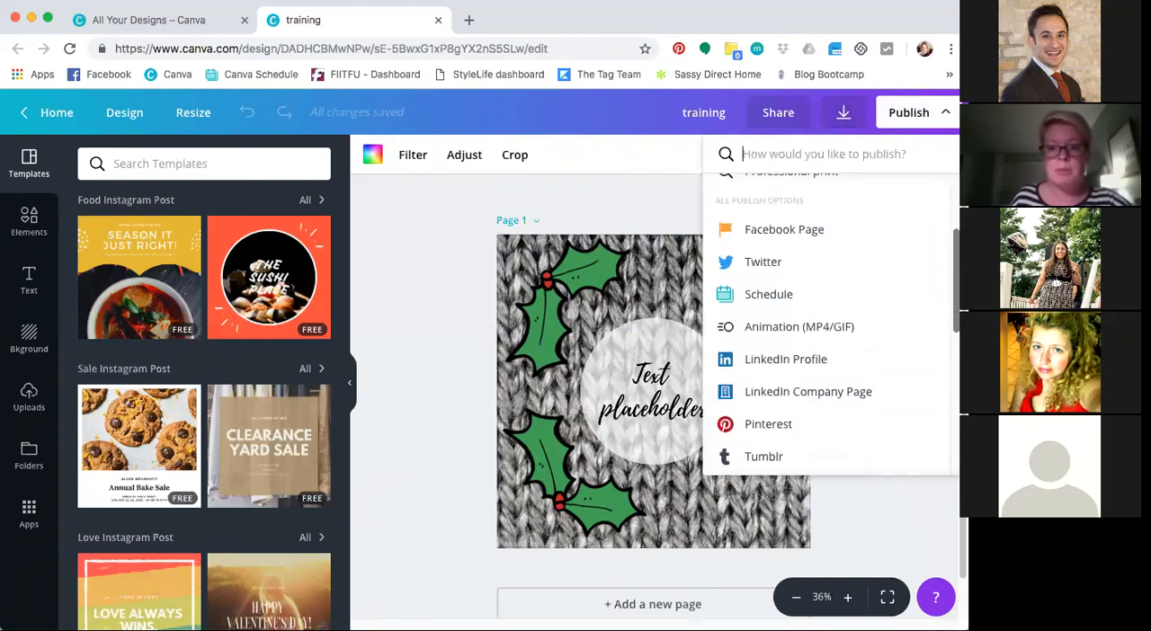
{"action": "scroll", "coordinate": [831, 324], "scroll_direction": "down", "scroll_amount": 1}
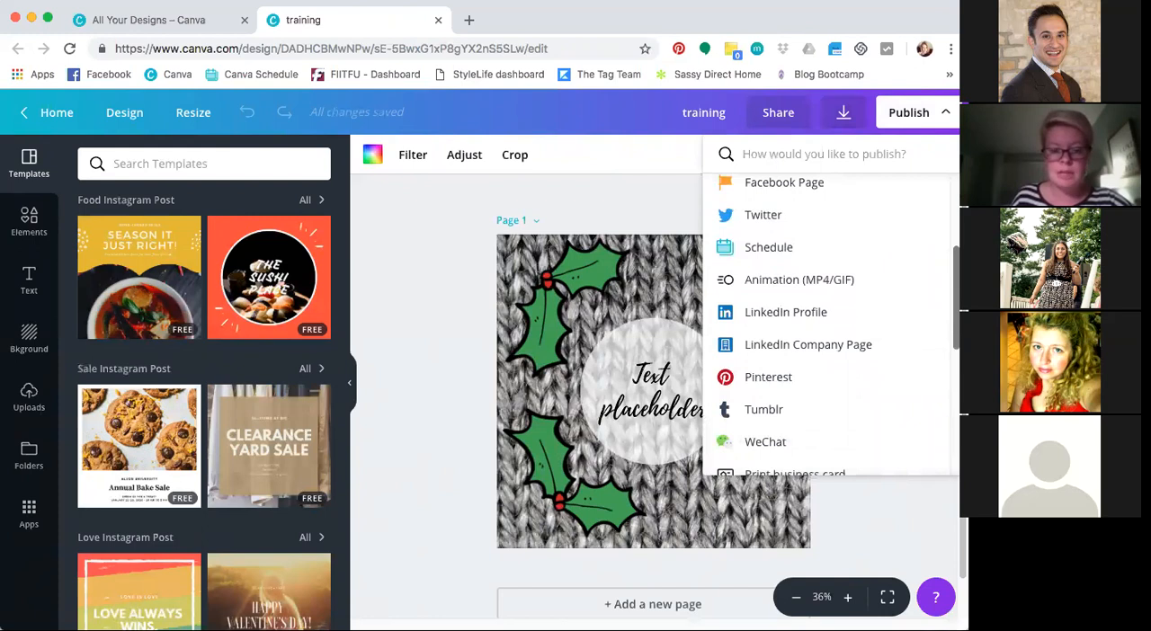
{"action": "left_click", "coordinate": [767, 248]}
{"action": "left_click", "coordinate": [836, 434]}
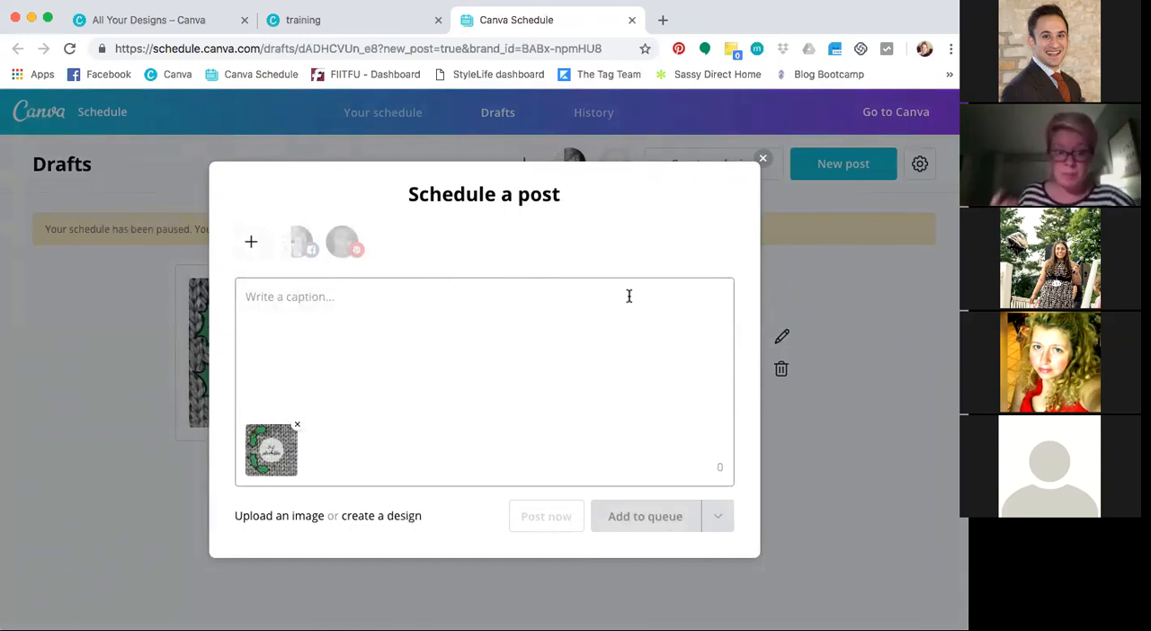
{"action": "left_click", "coordinate": [303, 244]}
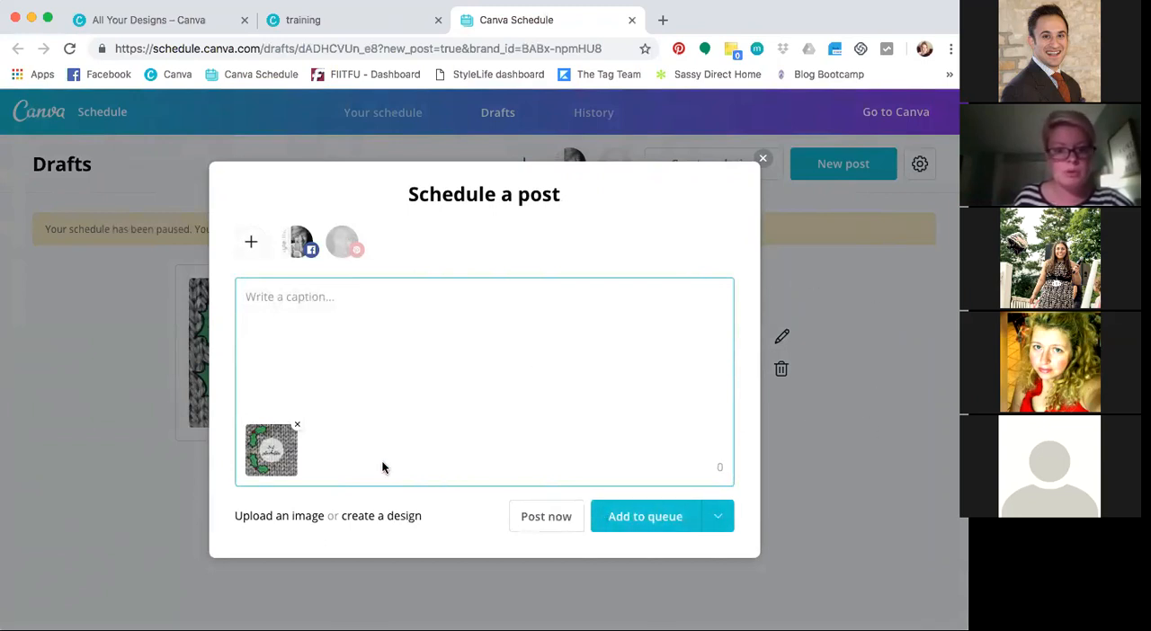
{"action": "left_click", "coordinate": [764, 160]}
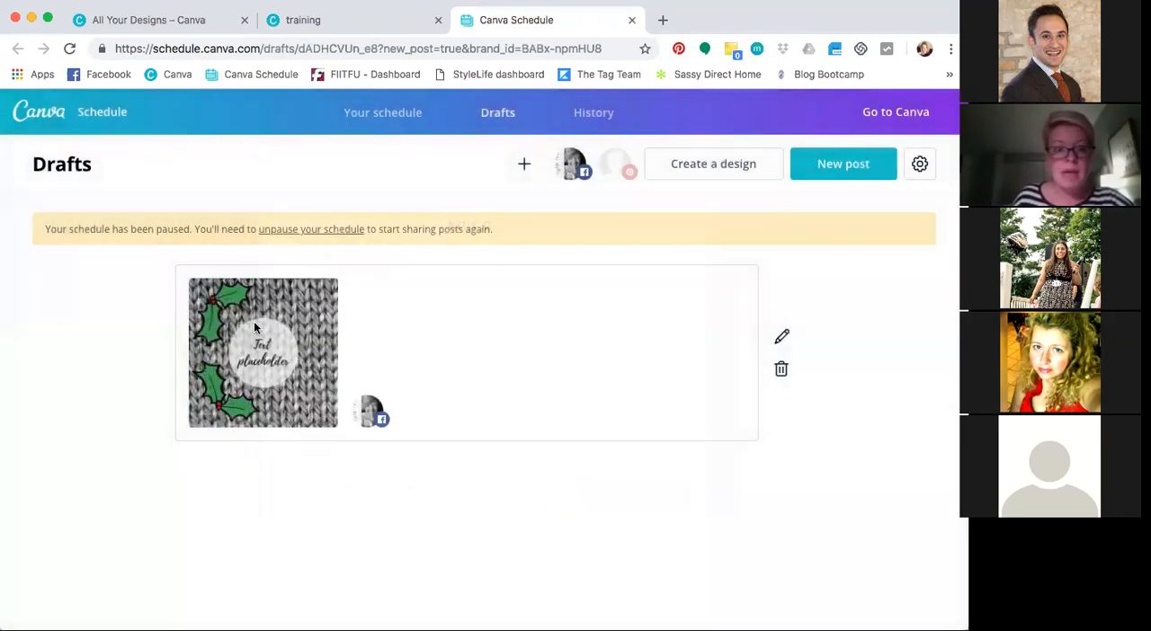
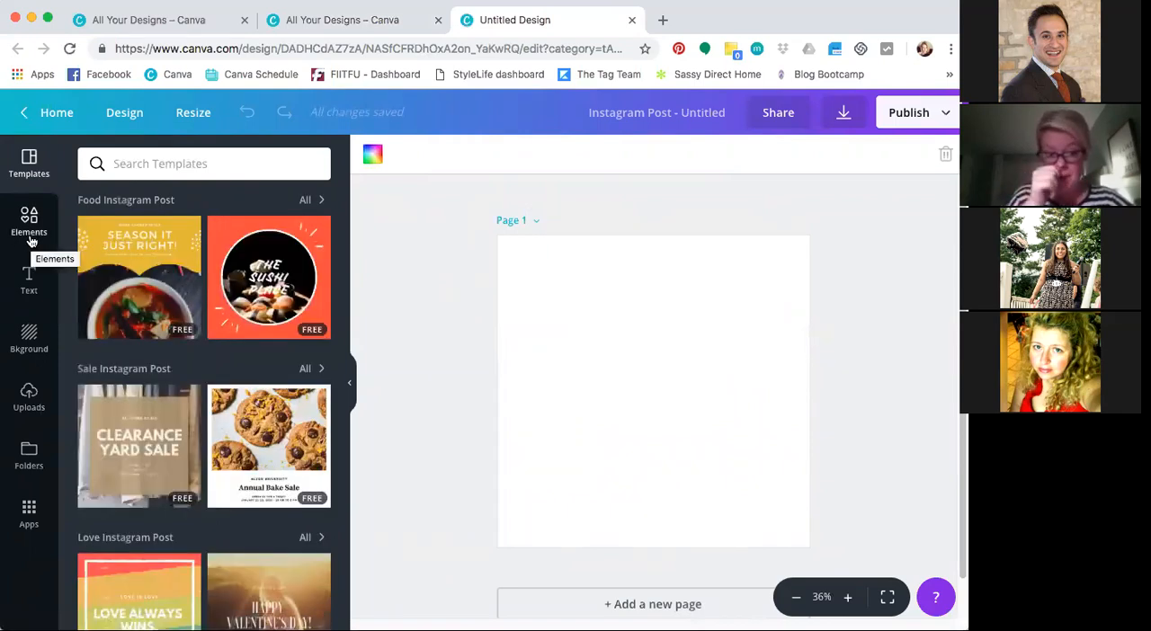
Add a text box with the brand owner's first name and initial followed by "Style Life", widened to fit on one line
{"action": "scroll", "coordinate": [531, 403], "scroll_direction": "down", "scroll_amount": 1}
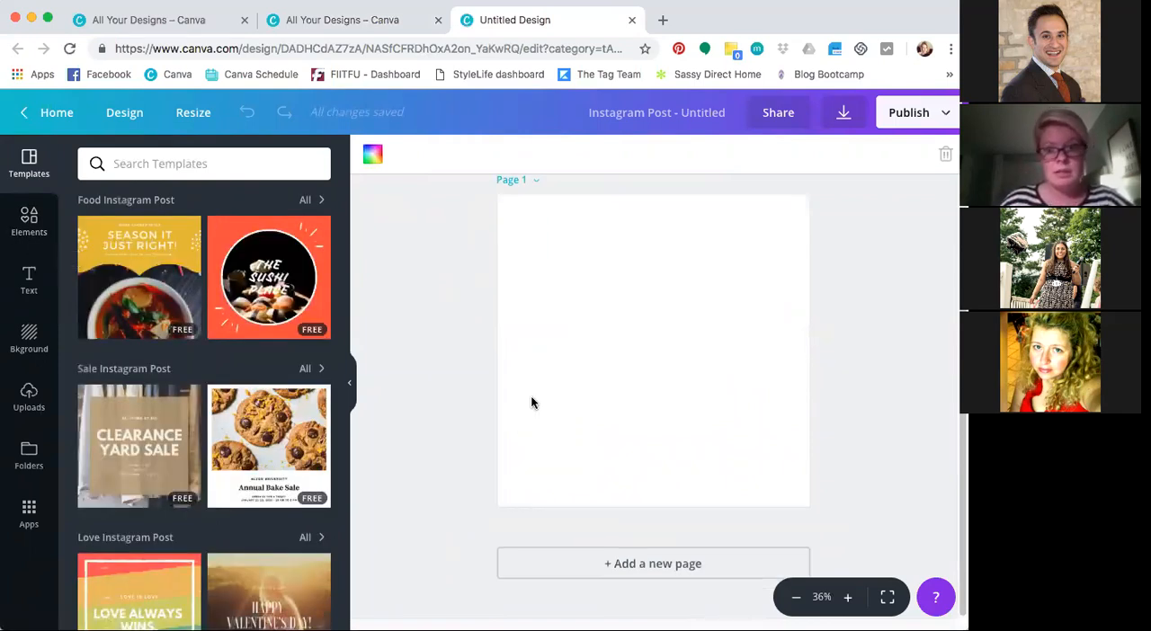
{"action": "left_click", "coordinate": [29, 281]}
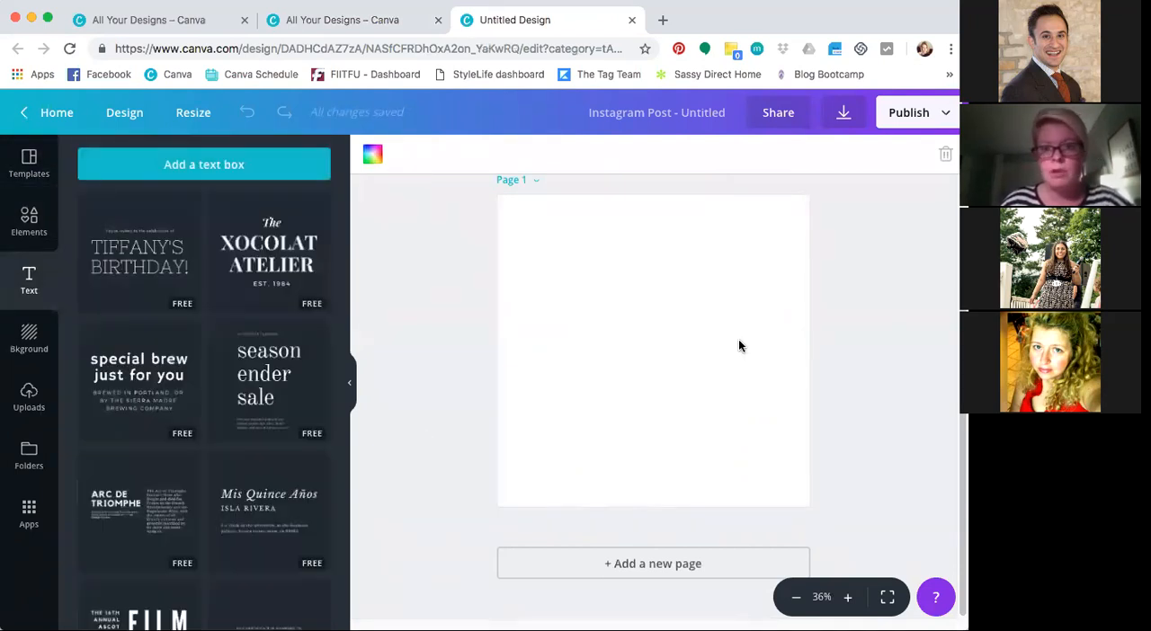
{"action": "left_click", "coordinate": [206, 169]}
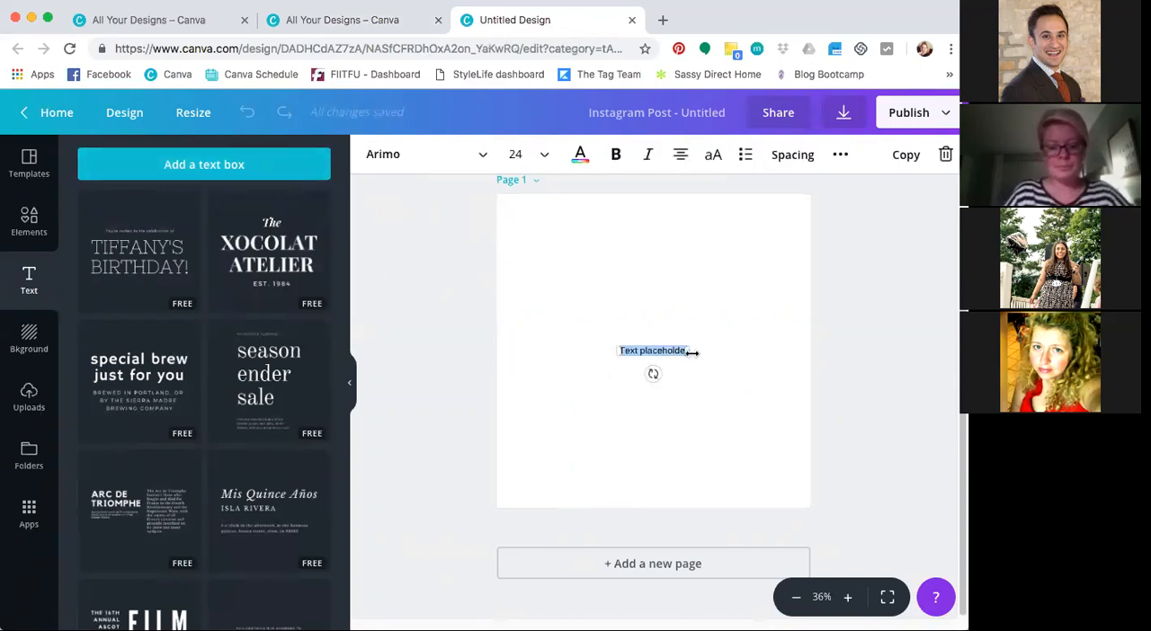
{"action": "type", "text": "Katie P Style Life"}
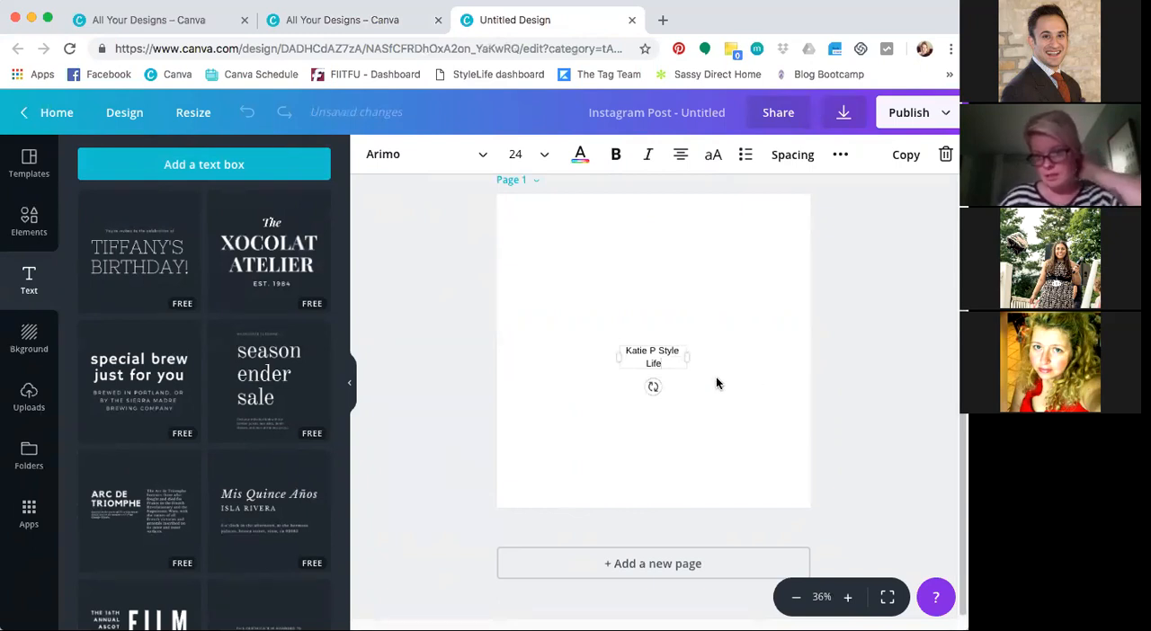
{"action": "left_click_drag", "start_coordinate": [687, 360], "coordinate": [717, 360]}
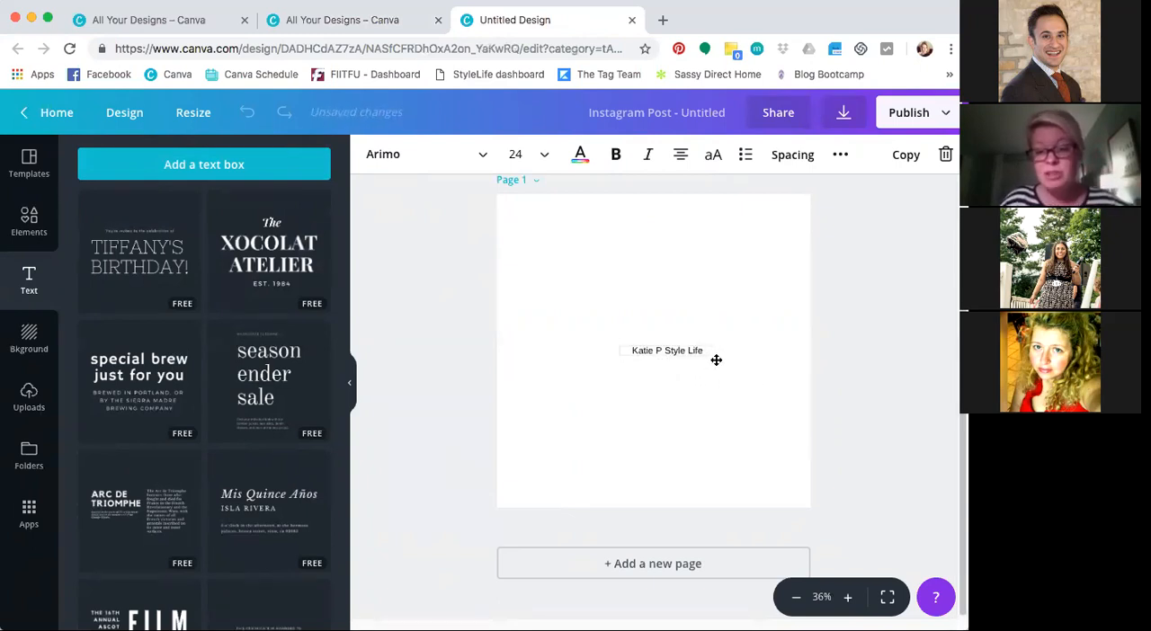
Set the text size to 42 and replace the space before "Style Life" with a line break
{"action": "left_click", "coordinate": [533, 159]}
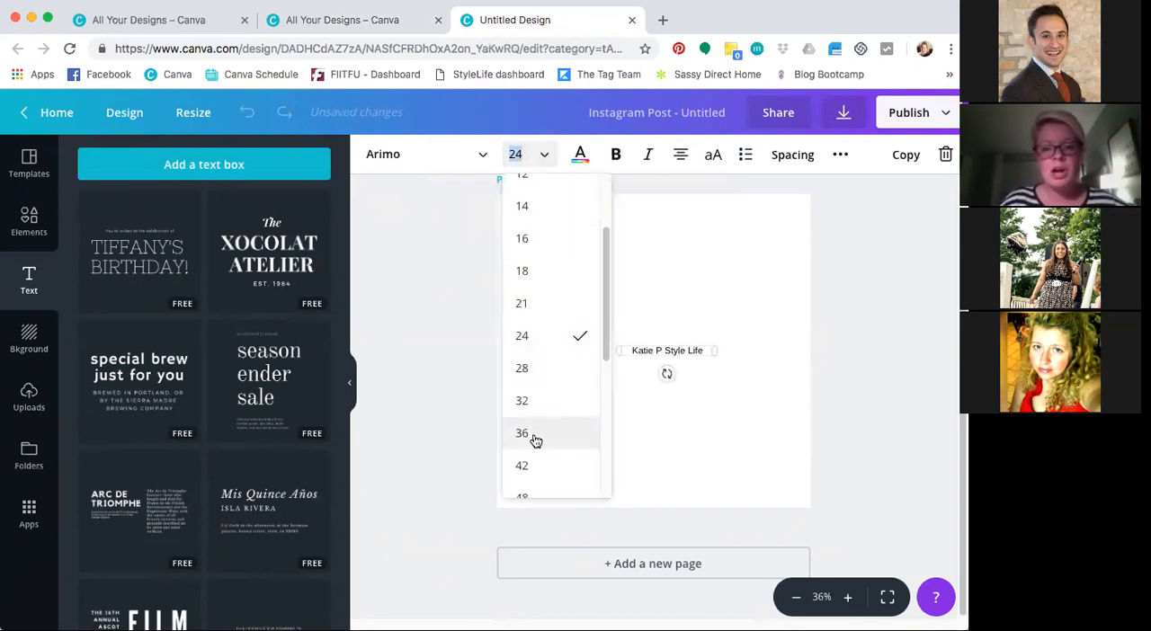
{"action": "left_click", "coordinate": [535, 463]}
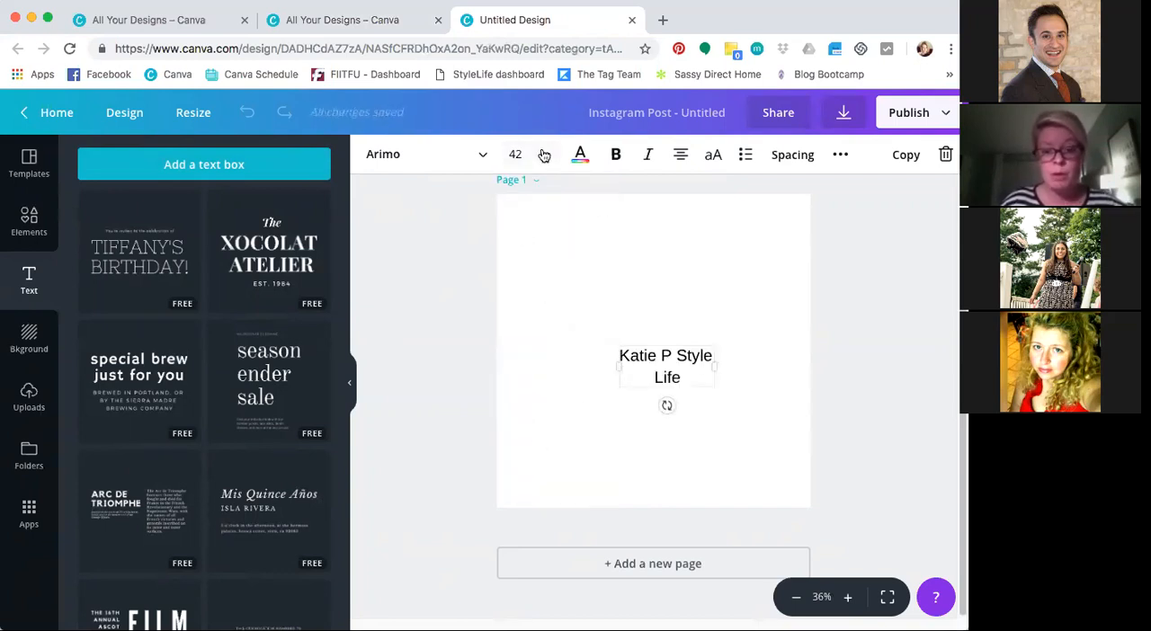
{"action": "key", "text": "BackSpace"}
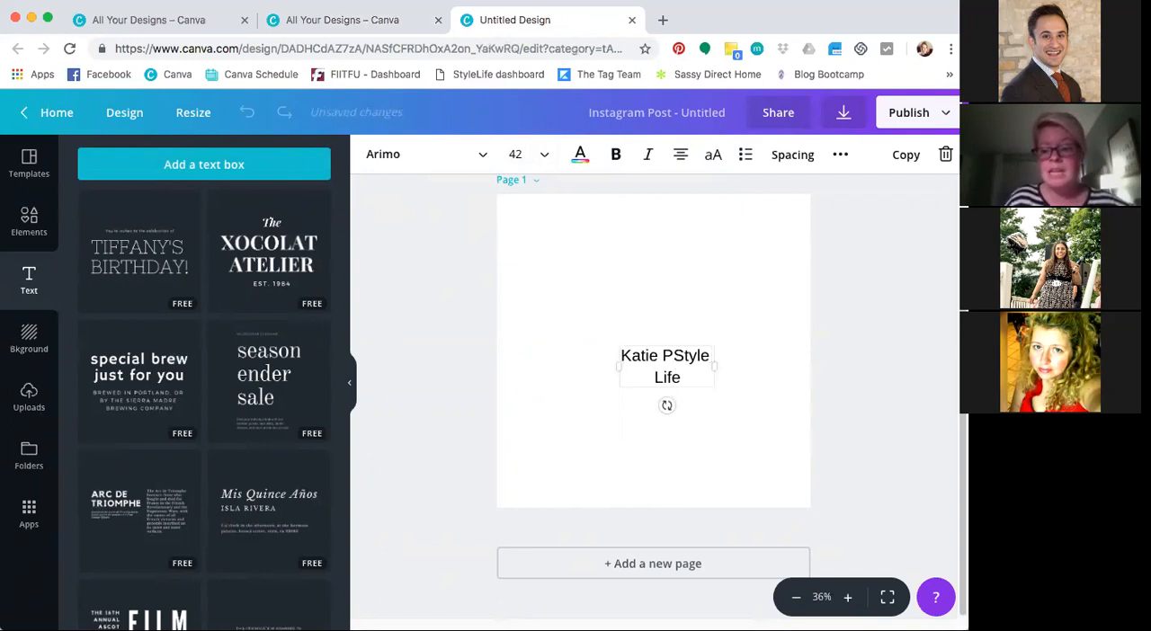
{"action": "key", "text": "Return"}
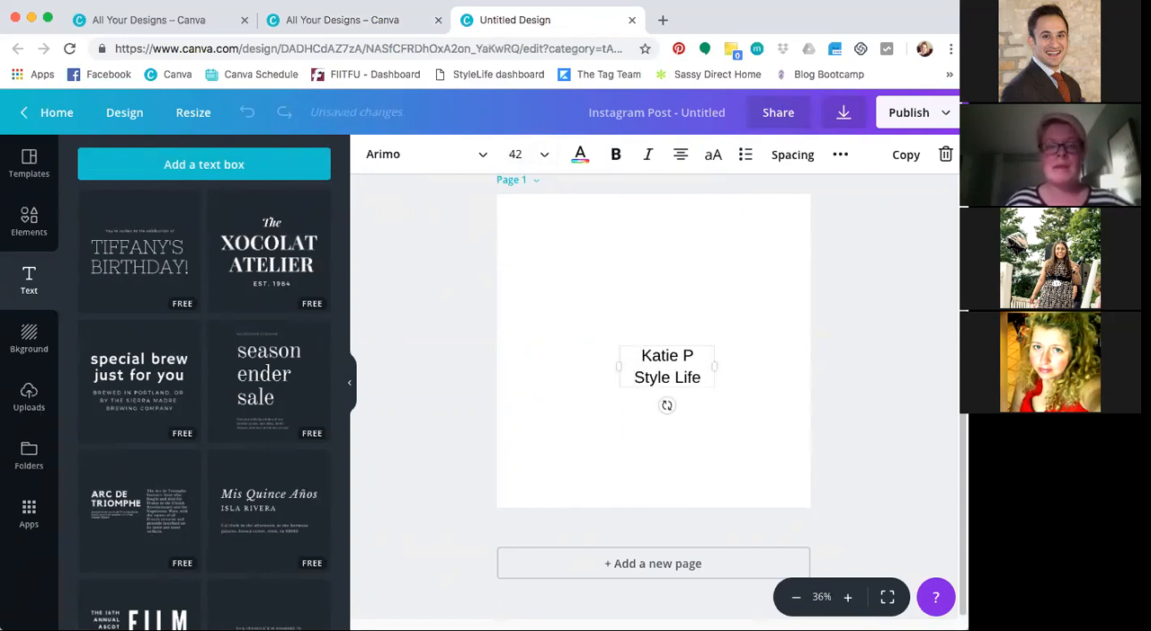
Set the text in the Playlist Script font at size 80 and widen its box so "Style Life" fits on one line
{"action": "left_click", "coordinate": [403, 156]}
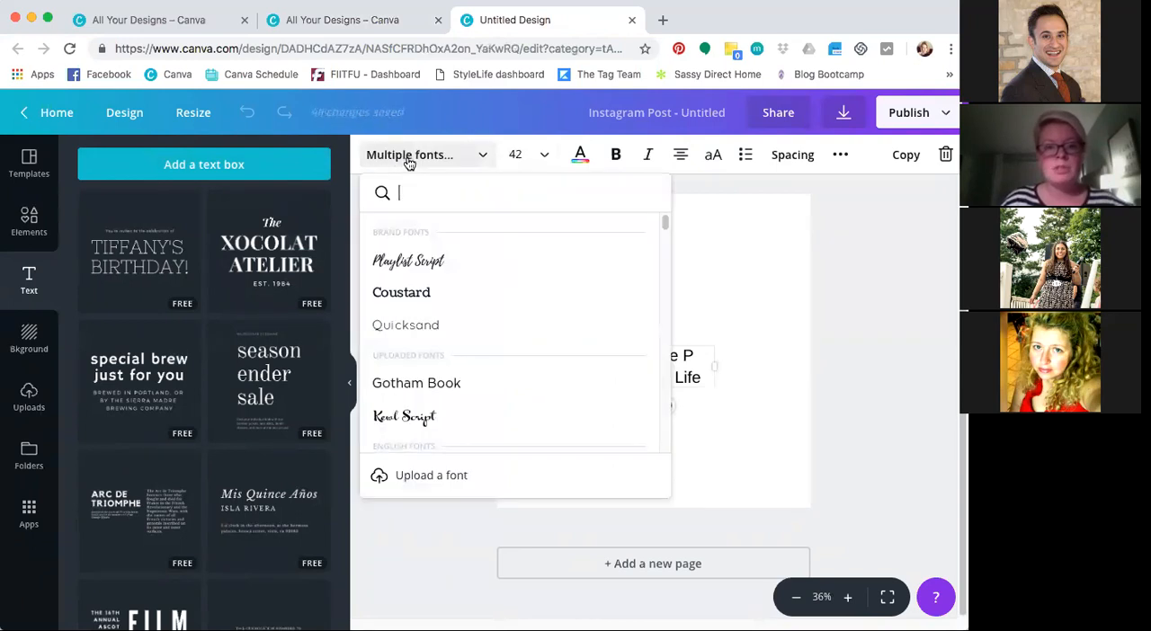
{"action": "left_click", "coordinate": [407, 262]}
{"action": "key", "text": "Escape"}
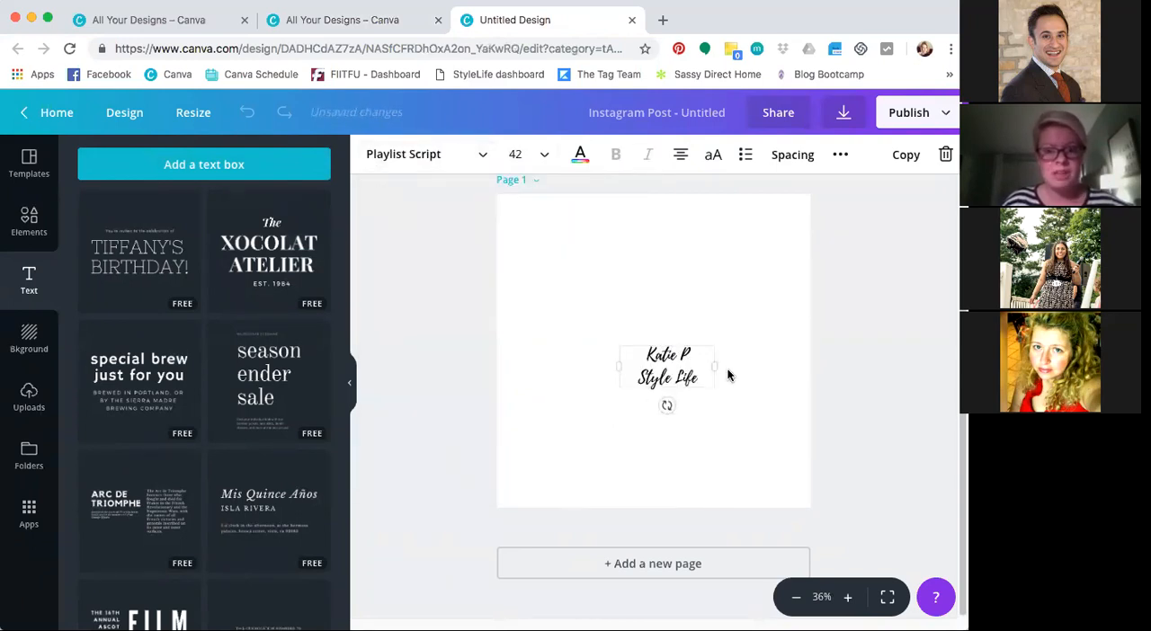
{"action": "left_click", "coordinate": [519, 152]}
{"action": "type", "text": "80"}
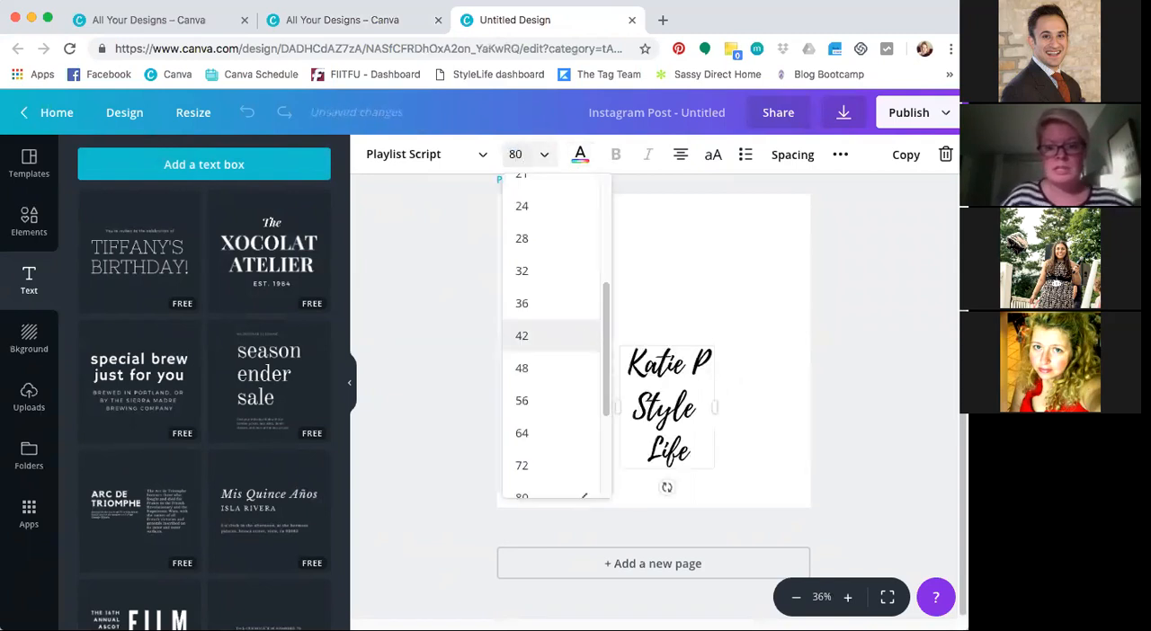
{"action": "left_click_drag", "start_coordinate": [714, 407], "coordinate": [750, 407]}
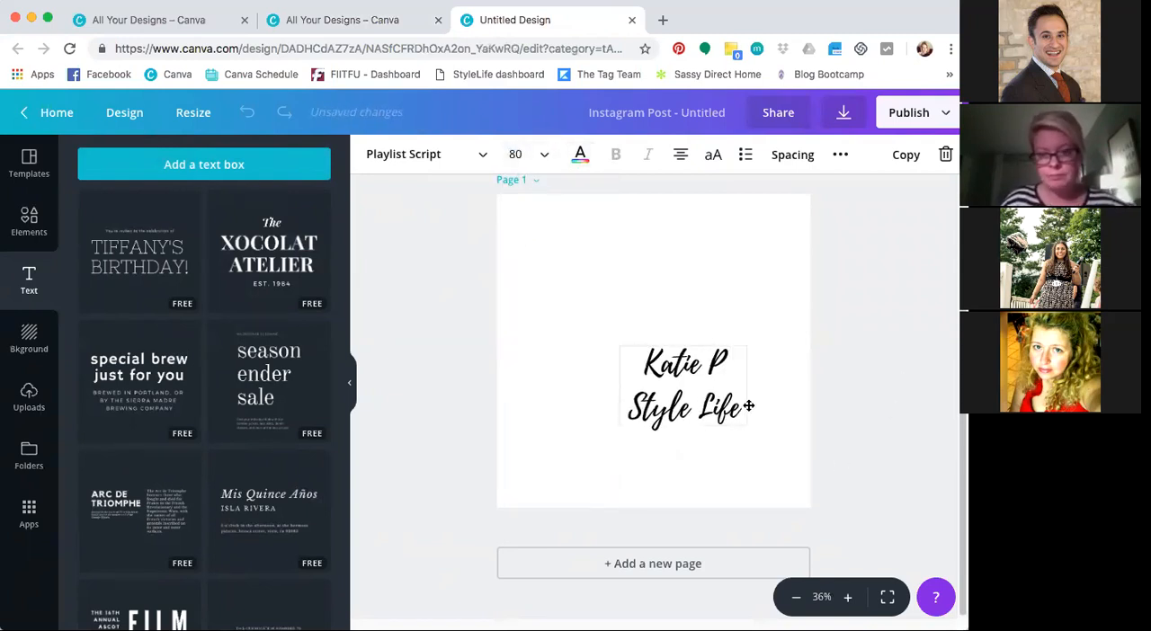
Add a period after the initial and move the text to the centre of the page
{"action": "left_click", "coordinate": [721, 364]}
{"action": "type", "text": "."}
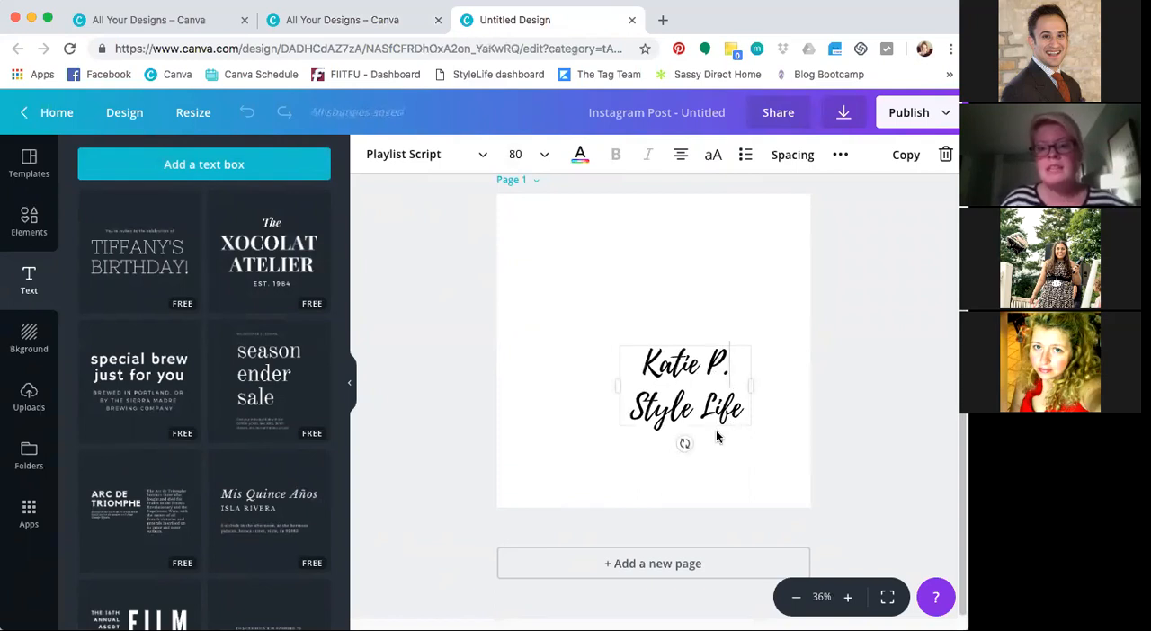
{"action": "left_click_drag", "start_coordinate": [718, 431], "coordinate": [680, 397]}
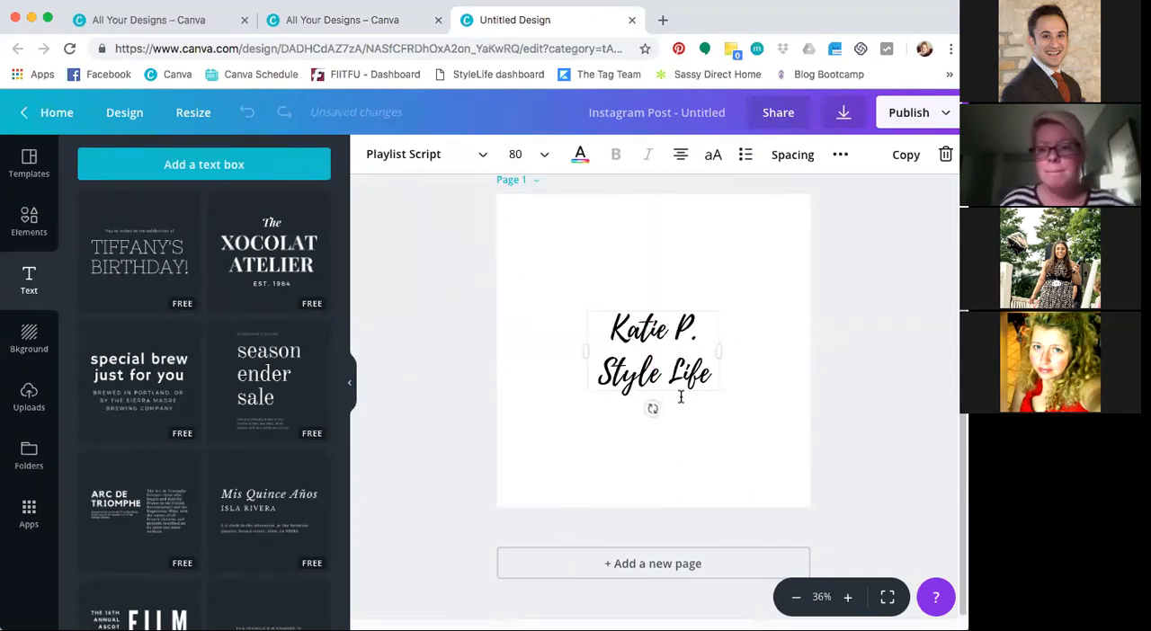
Rename the design with the brand owner's first name followed by "logo"
{"action": "left_click", "coordinate": [695, 117]}
{"action": "type", "text": "katie logo"}
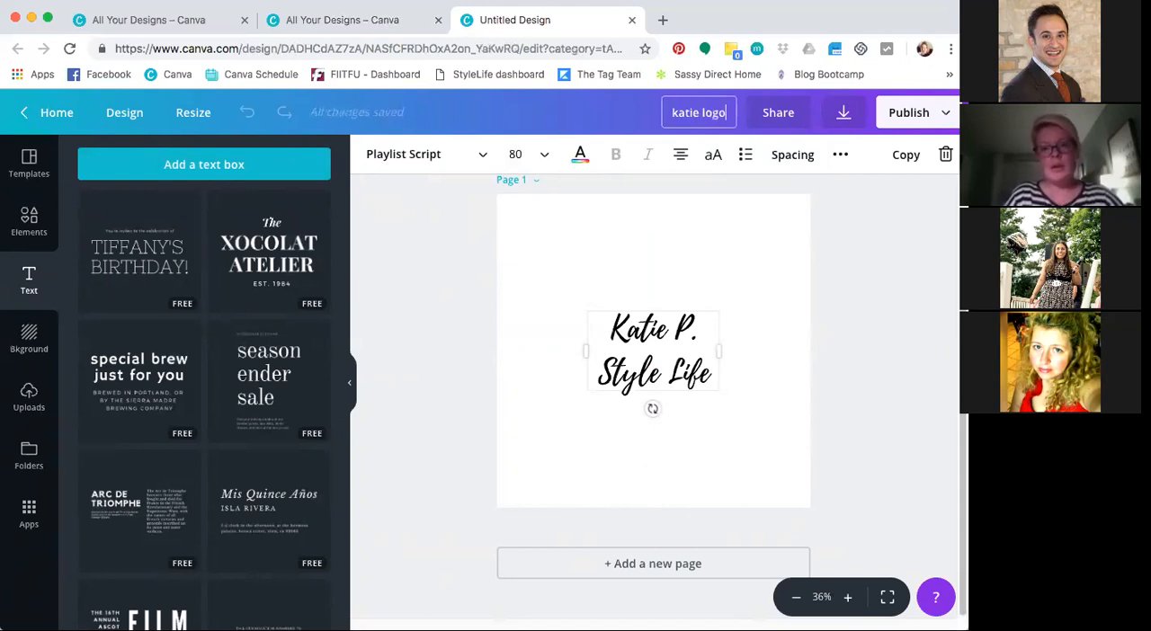
{"action": "left_click", "coordinate": [865, 274]}
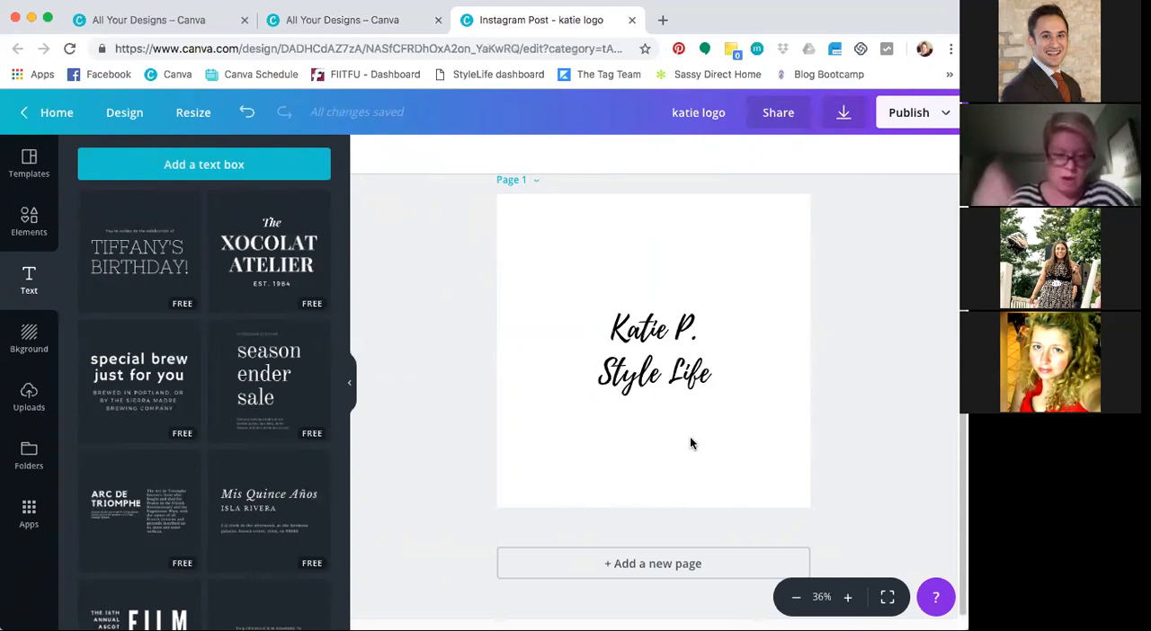
Download the logo design as a PNG with a transparent background and dismiss the publishing confirmation
{"action": "left_click", "coordinate": [847, 112]}
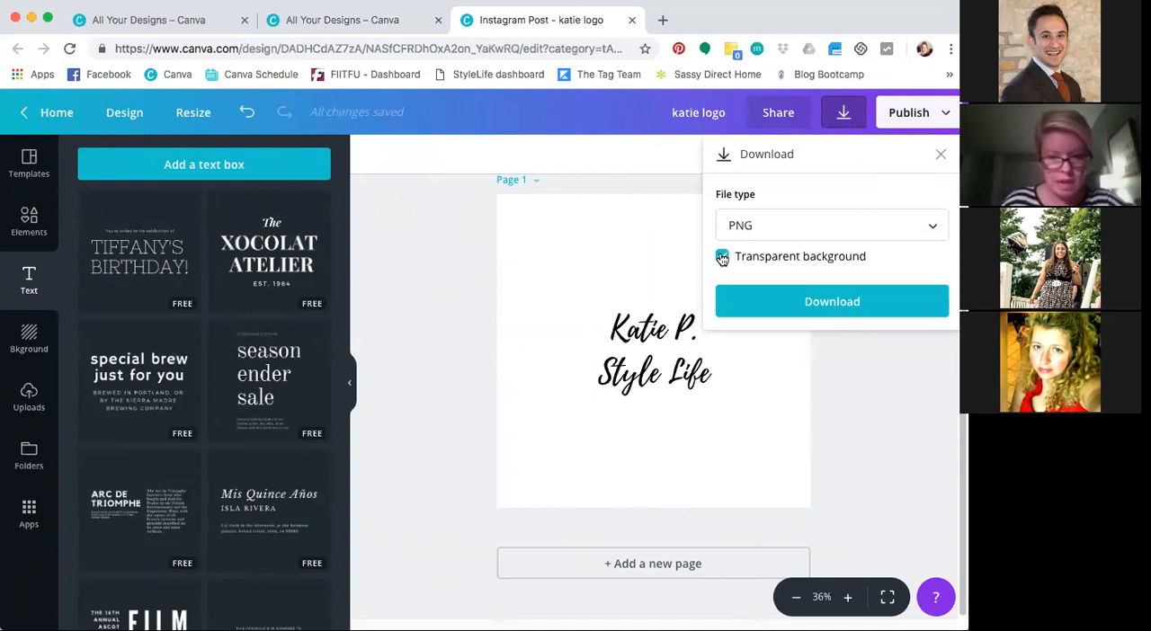
{"action": "left_click", "coordinate": [793, 311]}
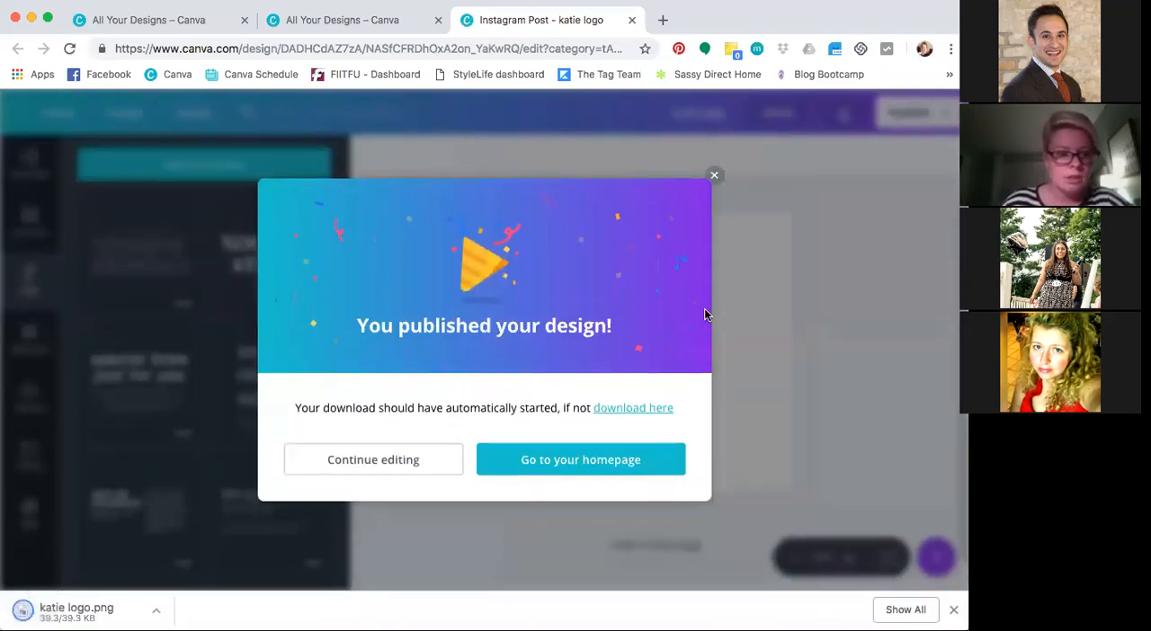
{"action": "left_click", "coordinate": [715, 177]}
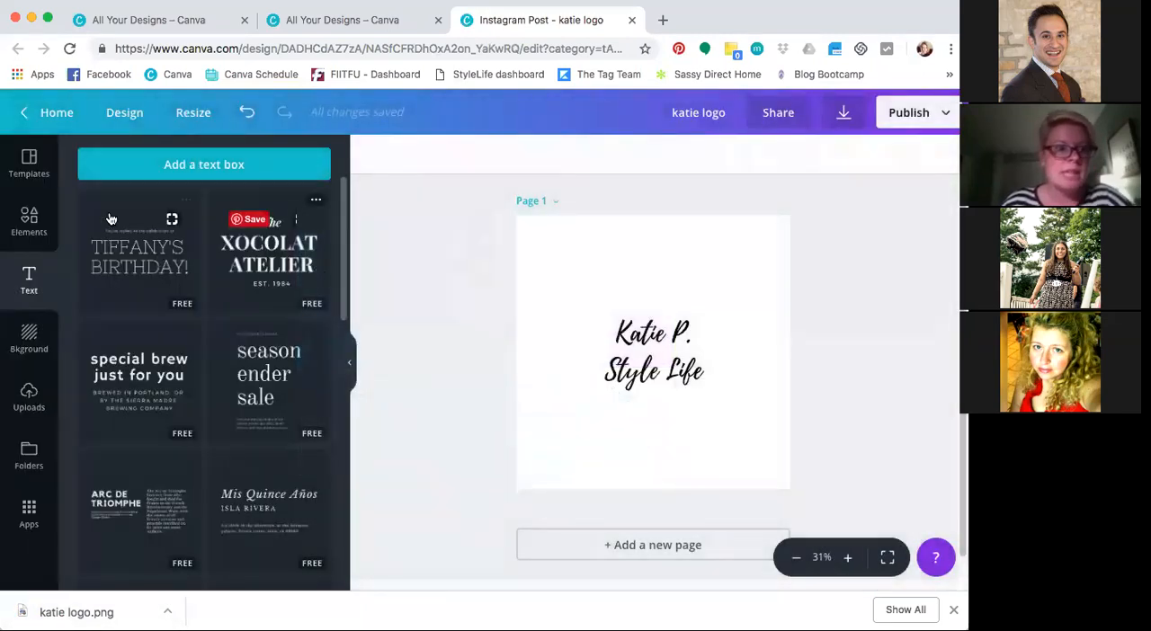
Return to the homepage and create a new blank Instagram Post design
{"action": "left_click", "coordinate": [54, 113]}
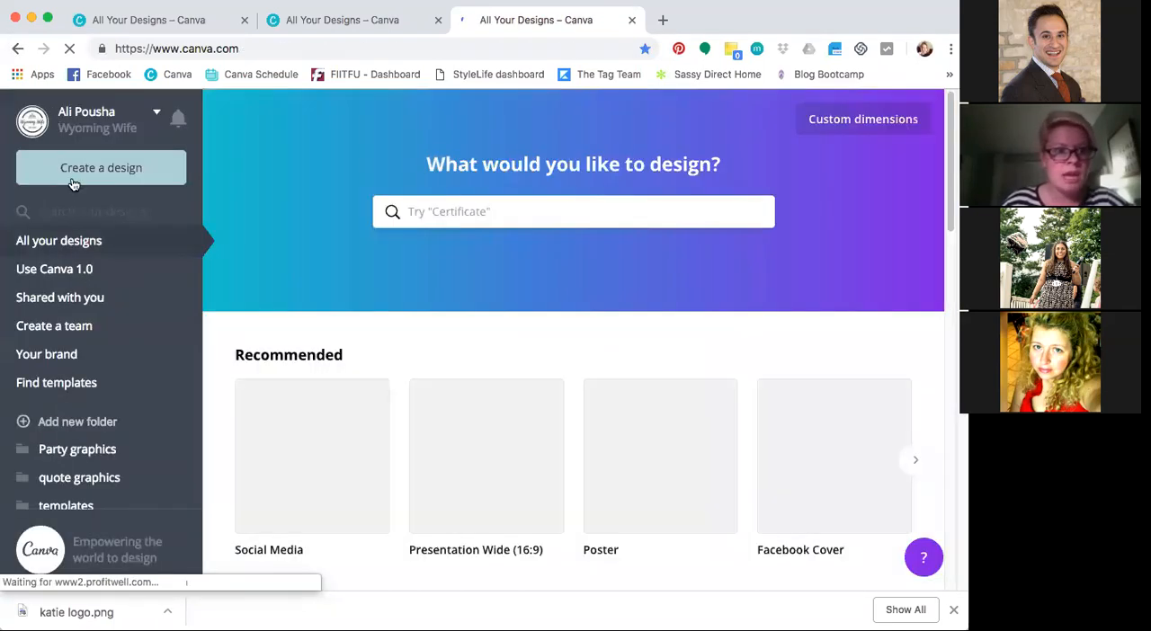
{"action": "left_click", "coordinate": [74, 184]}
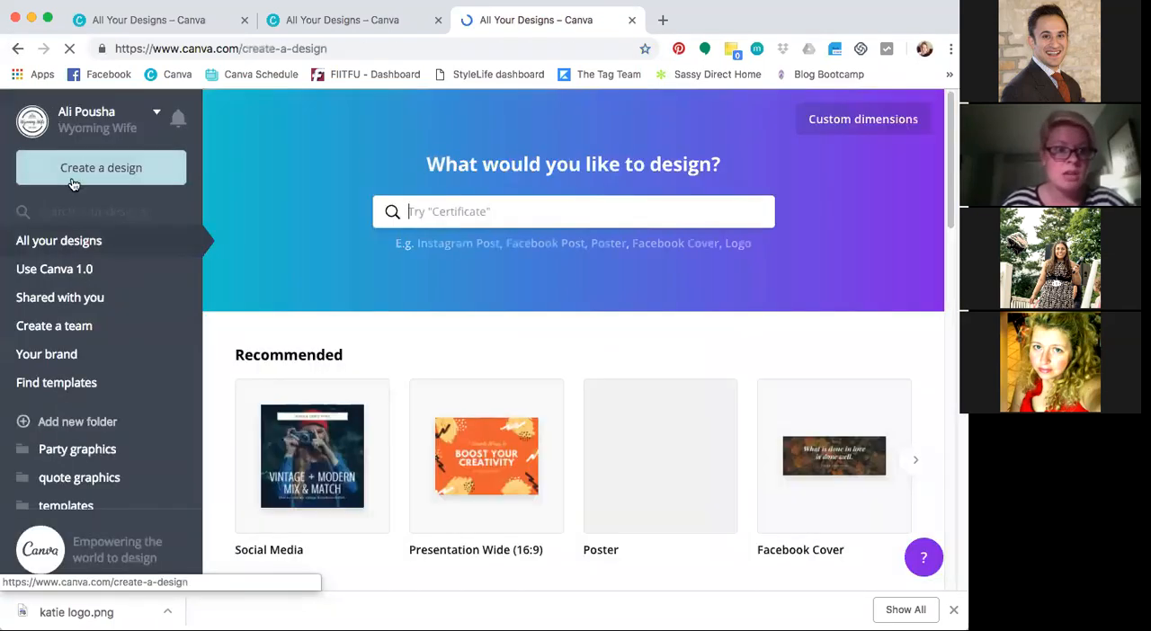
{"action": "left_click", "coordinate": [438, 262]}
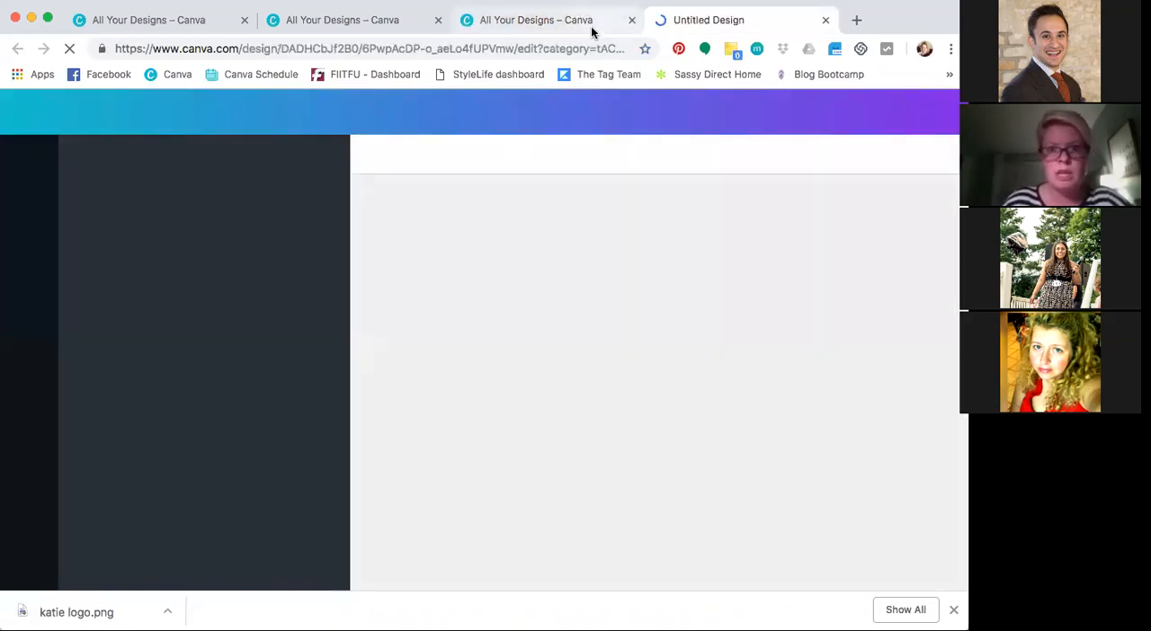
Close the surplus Canva browser tabs and return to the new untitled design
{"action": "left_click", "coordinate": [595, 26]}
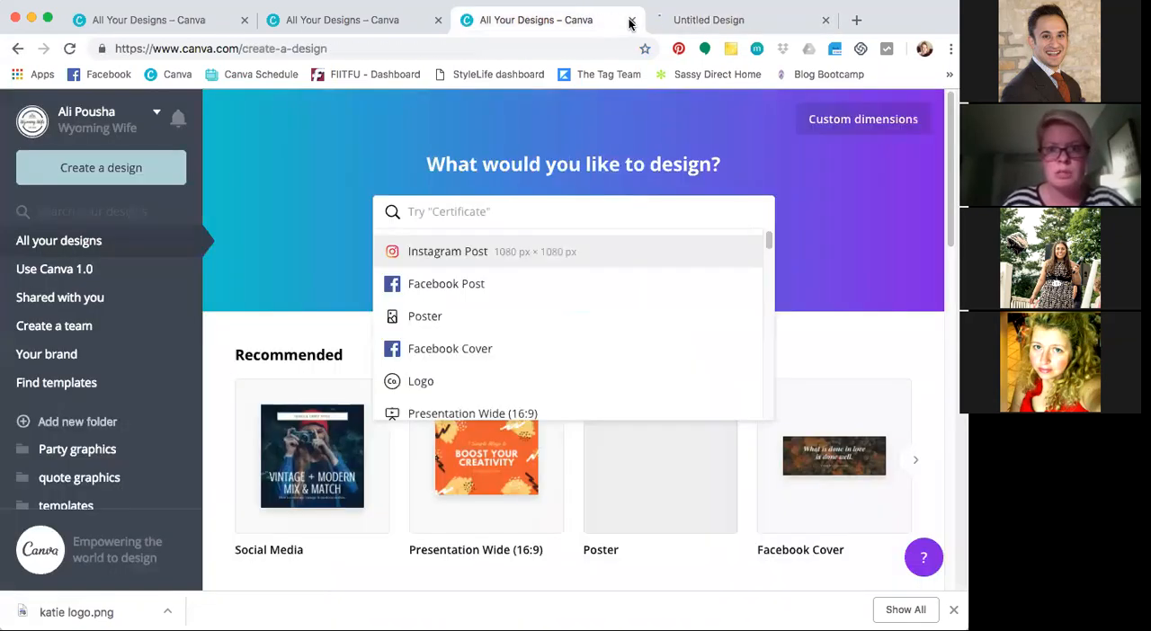
{"action": "left_click", "coordinate": [407, 27]}
{"action": "left_click", "coordinate": [437, 21]}
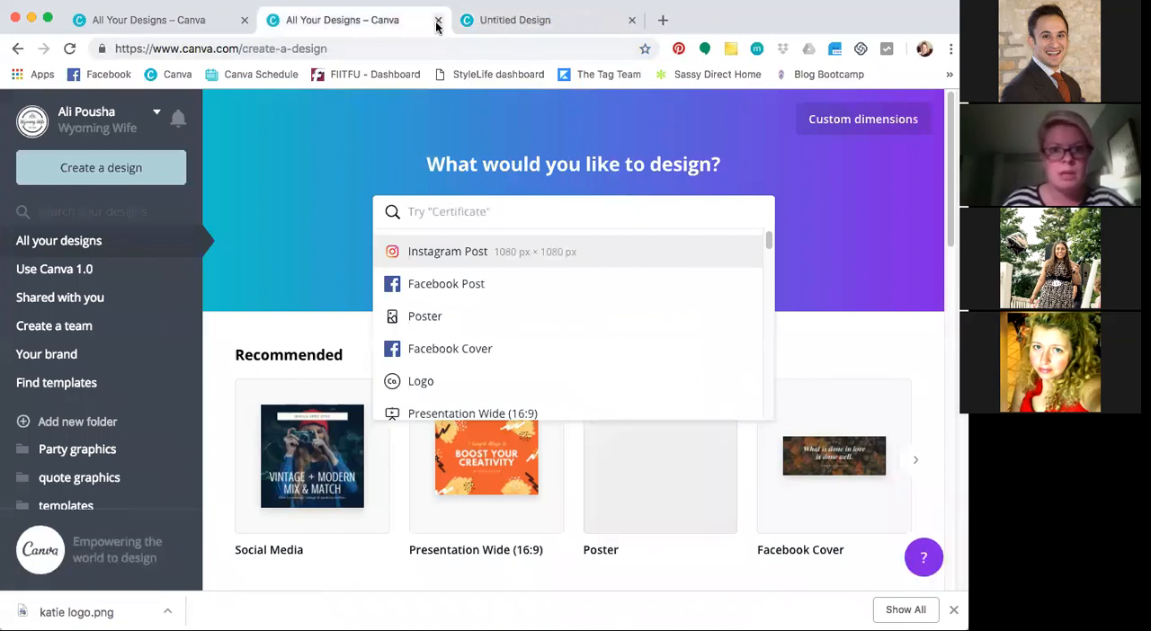
{"action": "left_click", "coordinate": [244, 21]}
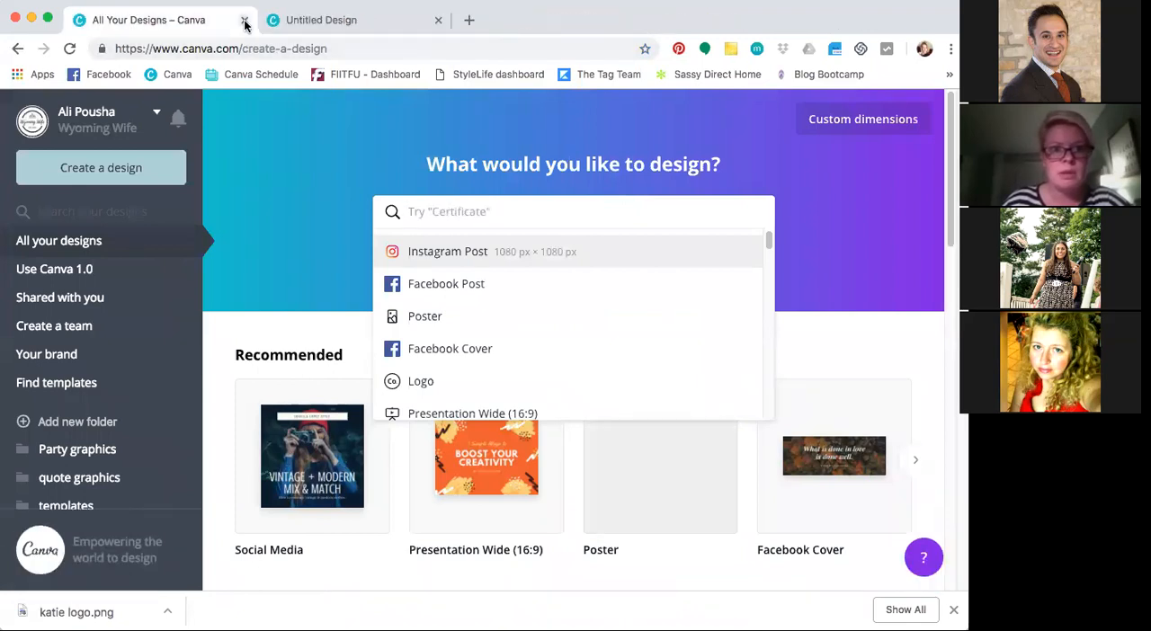
{"action": "left_click", "coordinate": [309, 23]}
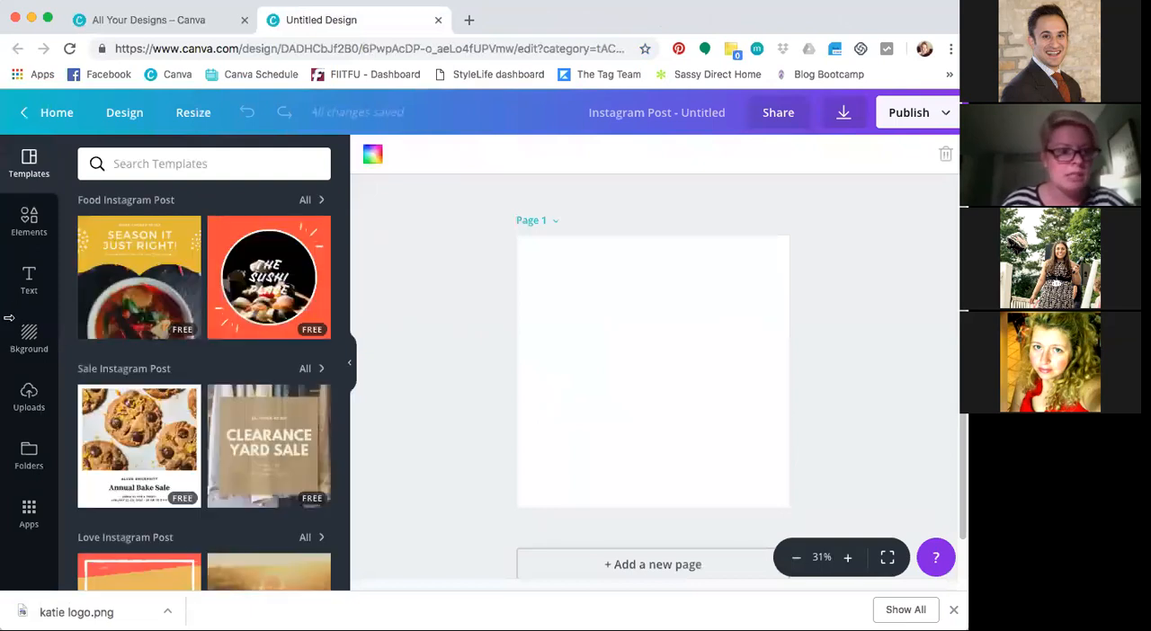
Try the turquoise pool-water background on the page, then replace it with the mint-to-blue gradient background
{"action": "left_click", "coordinate": [34, 347]}
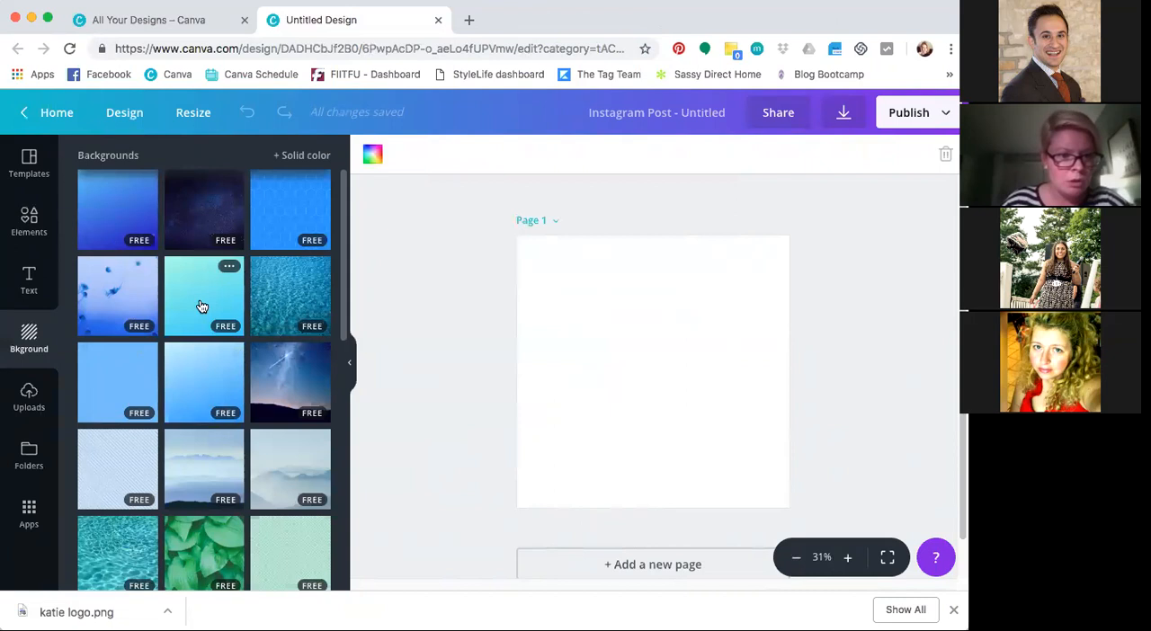
{"action": "scroll", "coordinate": [130, 456], "scroll_direction": "down", "scroll_amount": 3}
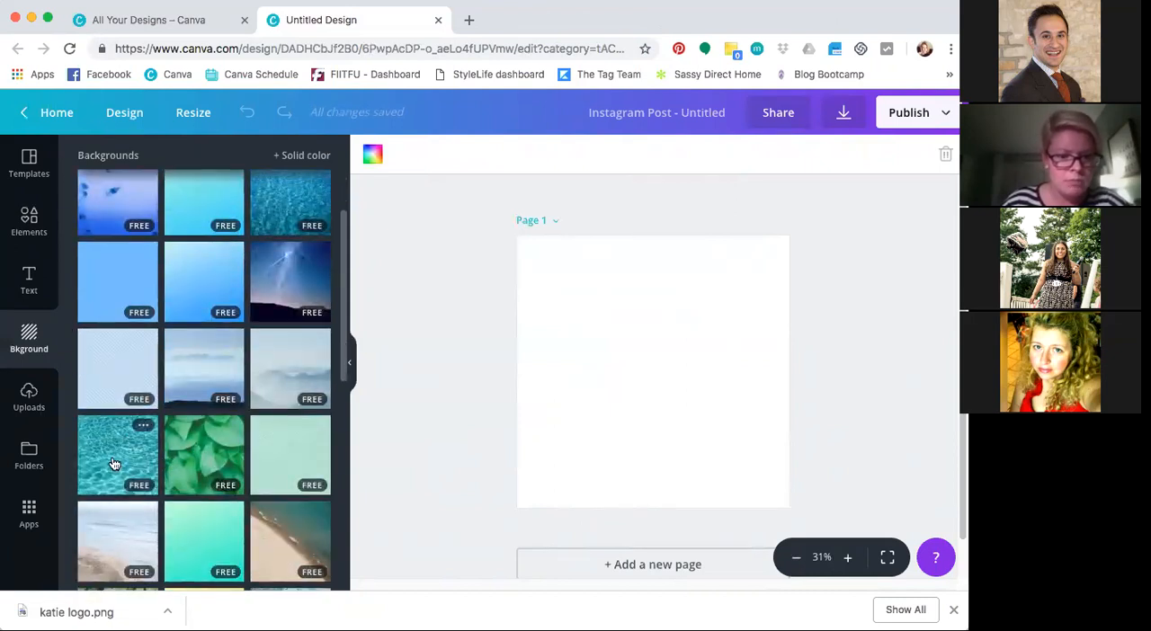
{"action": "left_click", "coordinate": [114, 464]}
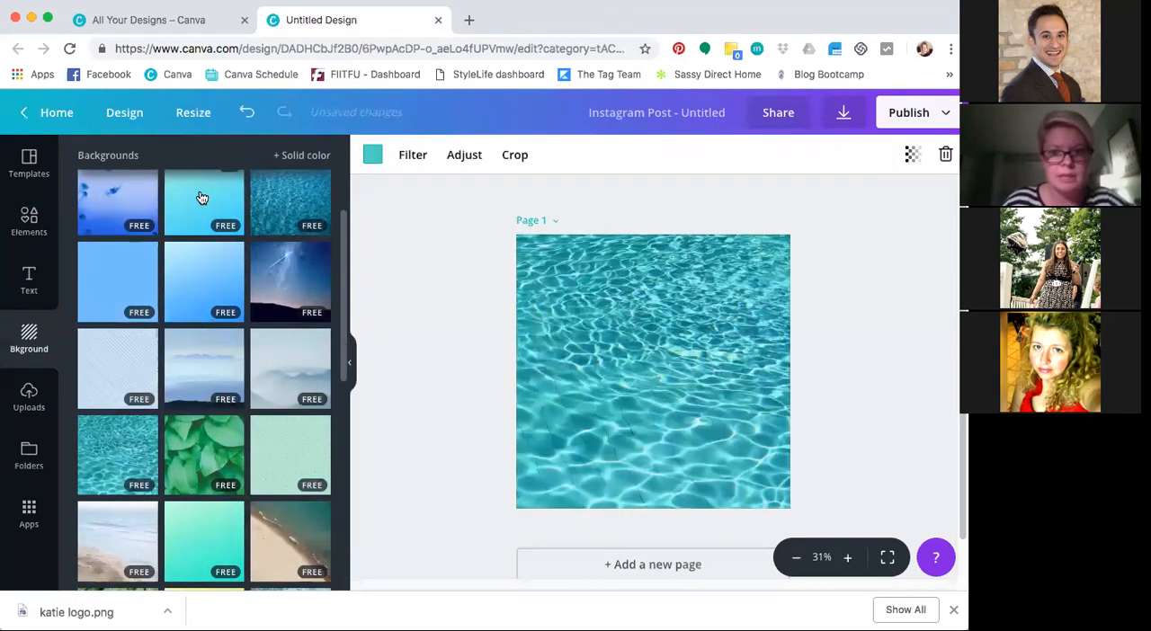
{"action": "left_click", "coordinate": [202, 197]}
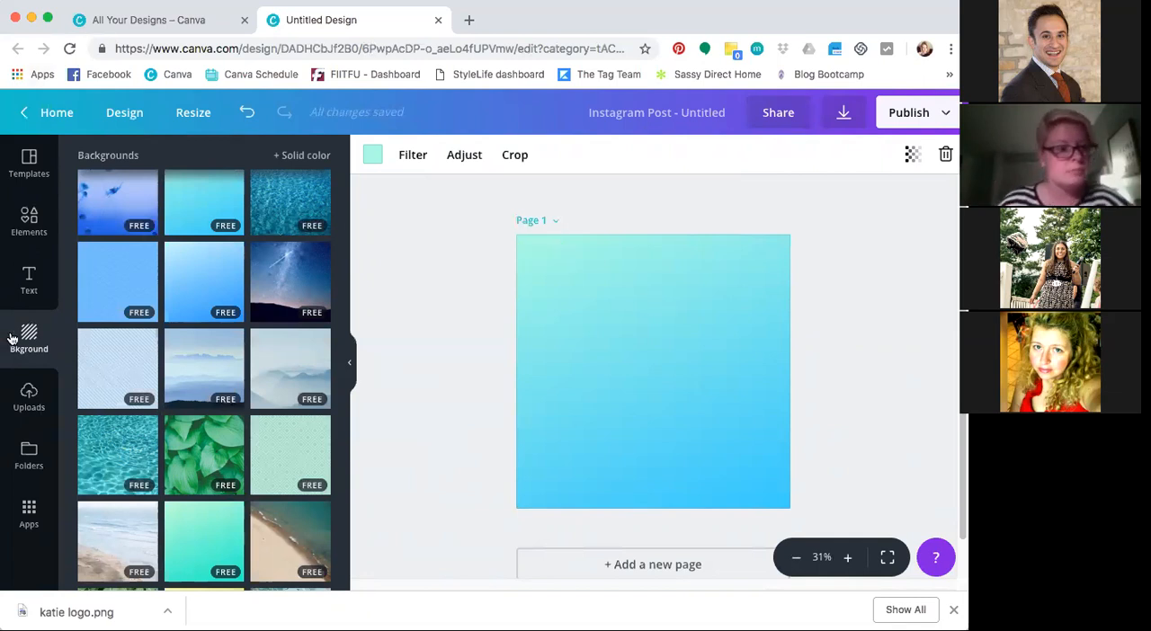
Upload the downloaded transparent logo PNG from the Downloads folder and place it on the gradient page
{"action": "left_click", "coordinate": [30, 396]}
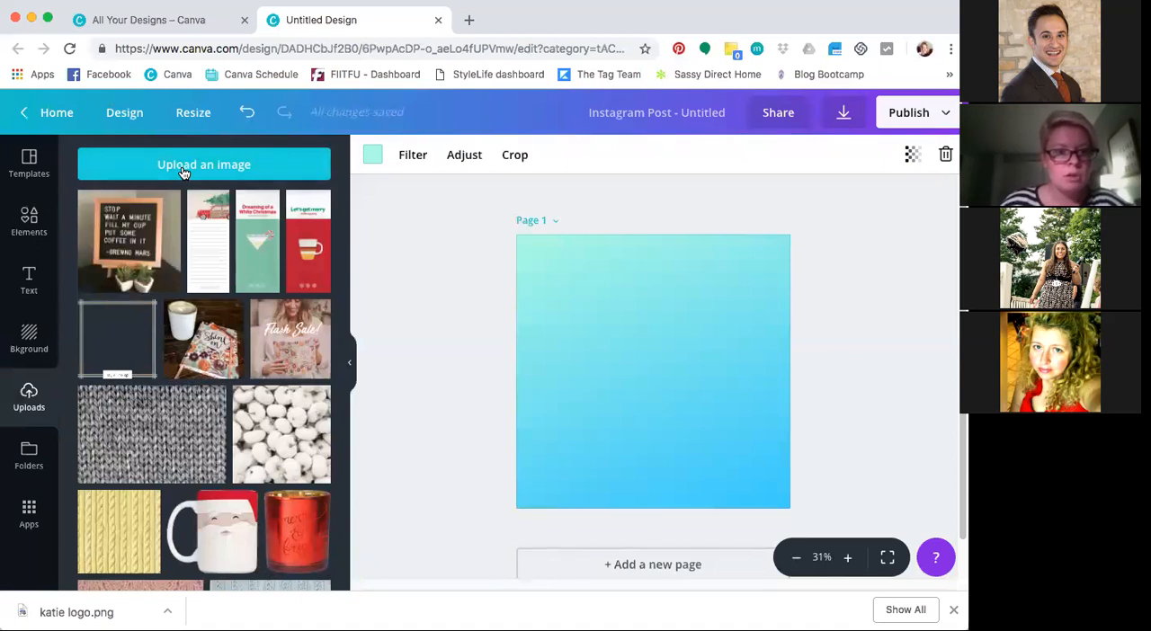
{"action": "left_click", "coordinate": [245, 169]}
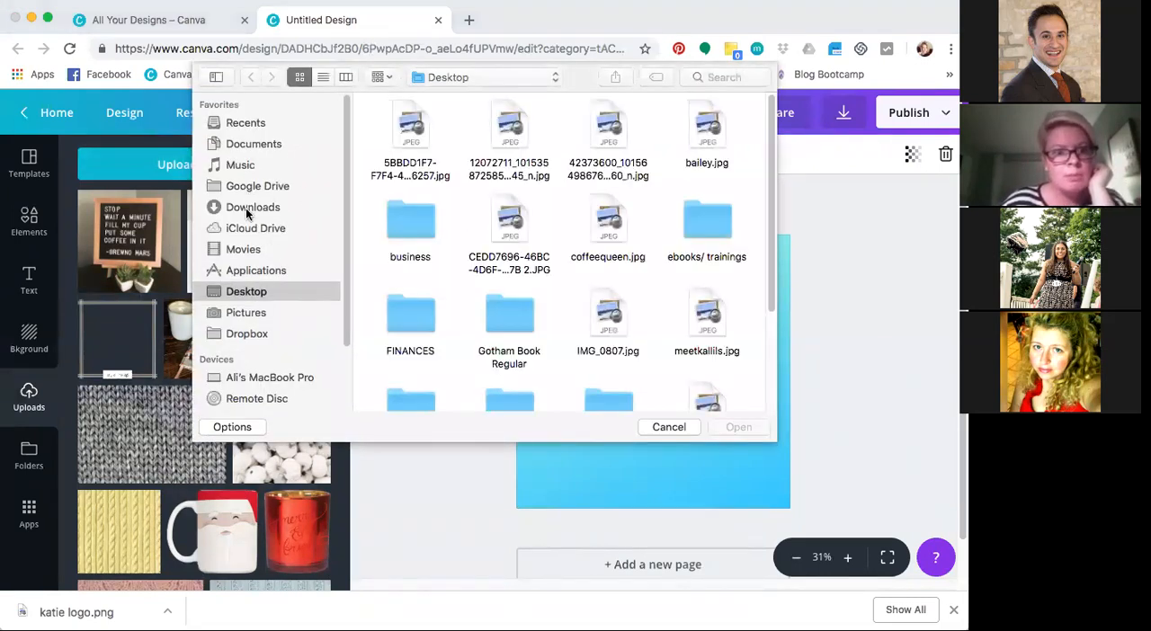
{"action": "left_click", "coordinate": [245, 208]}
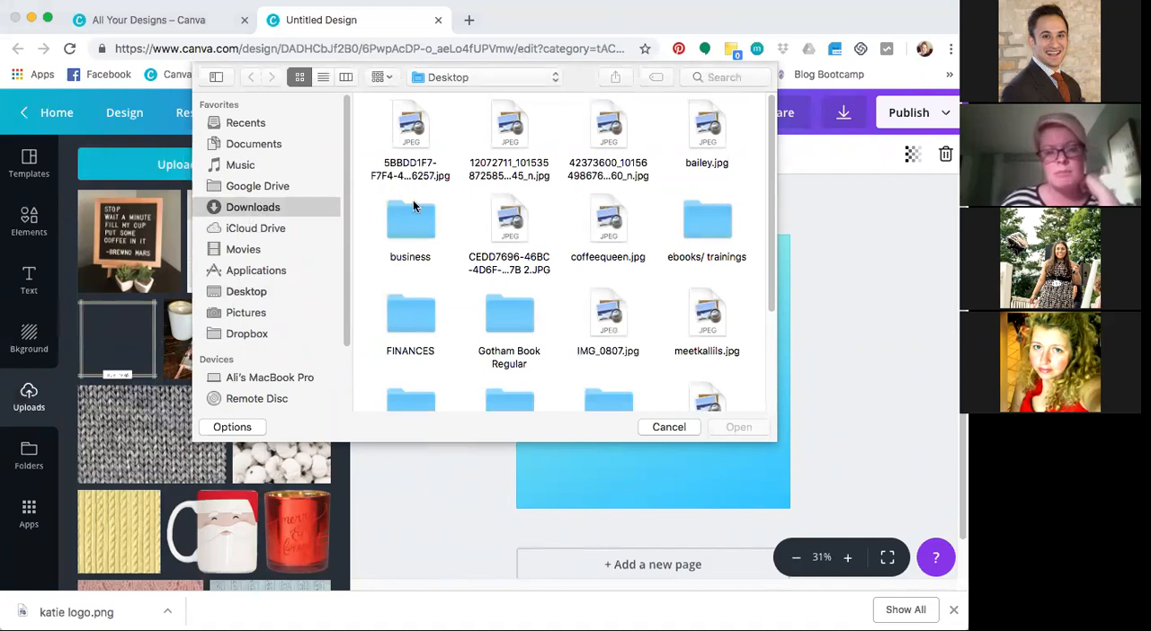
{"action": "scroll", "coordinate": [604, 258], "scroll_direction": "down", "scroll_amount": 6}
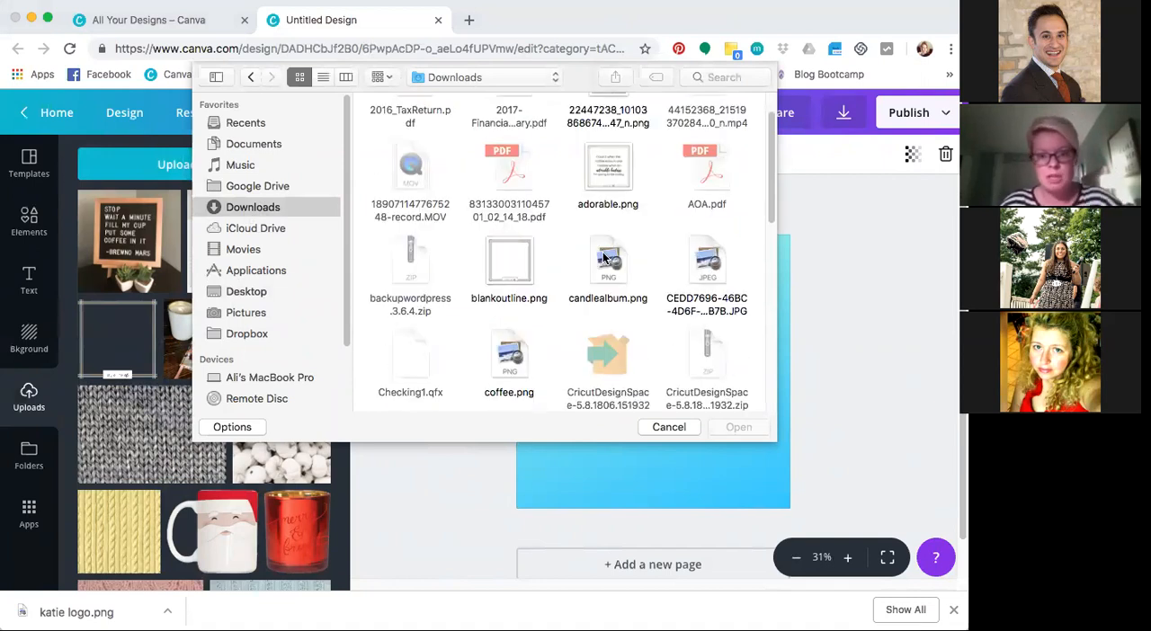
{"action": "scroll", "coordinate": [604, 258], "scroll_direction": "down", "scroll_amount": 3}
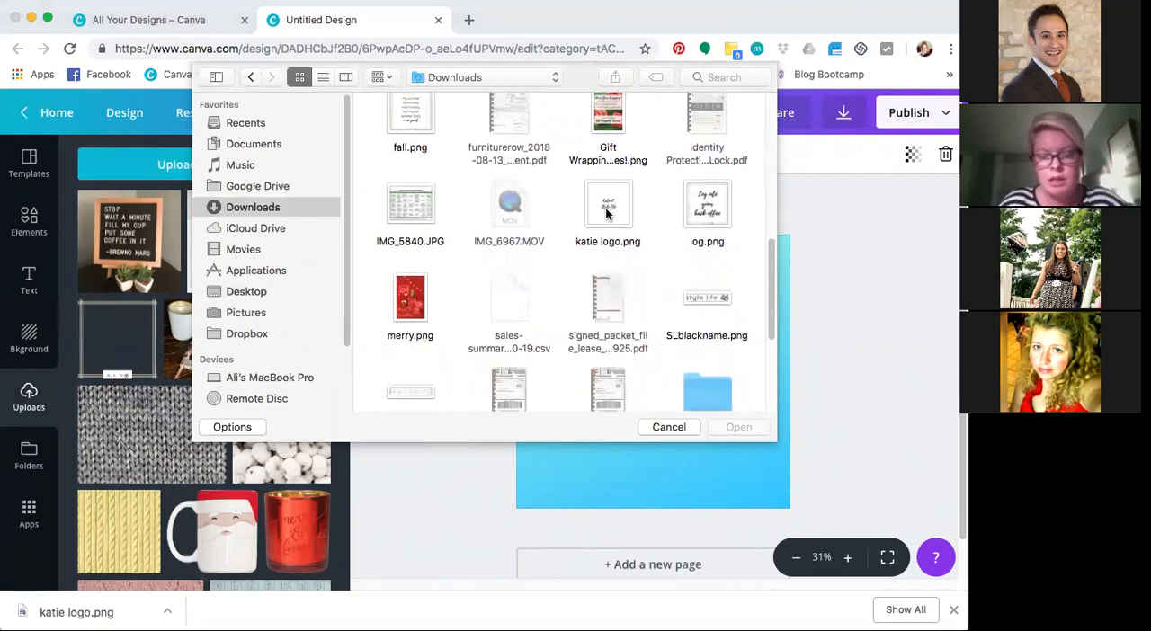
{"action": "double_click", "coordinate": [606, 213]}
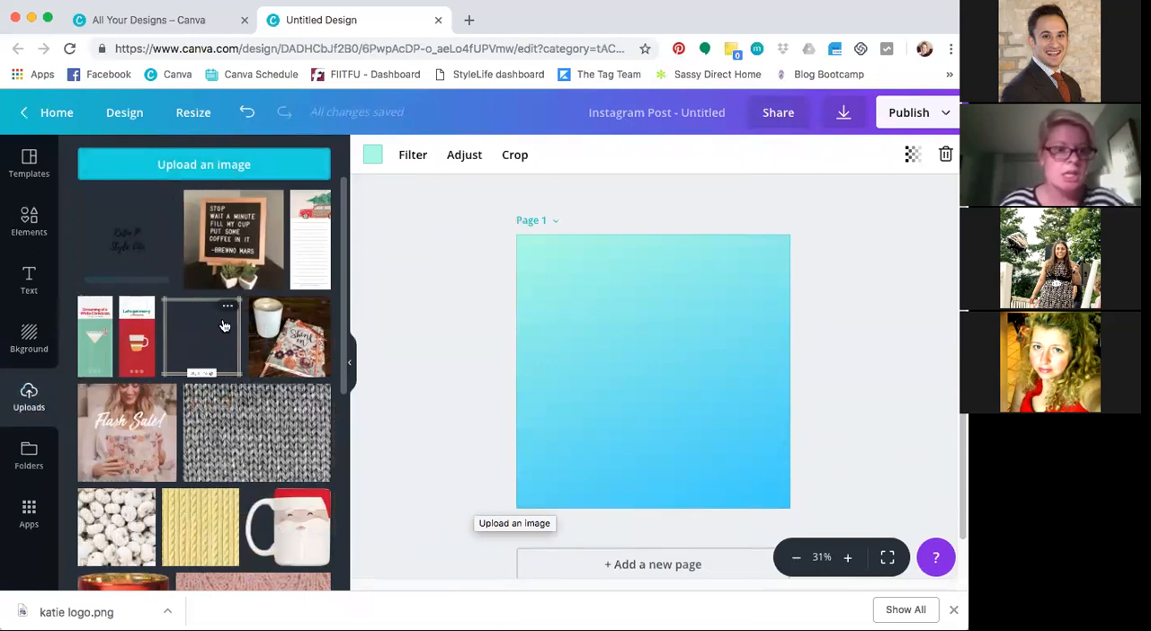
{"action": "left_click", "coordinate": [121, 256]}
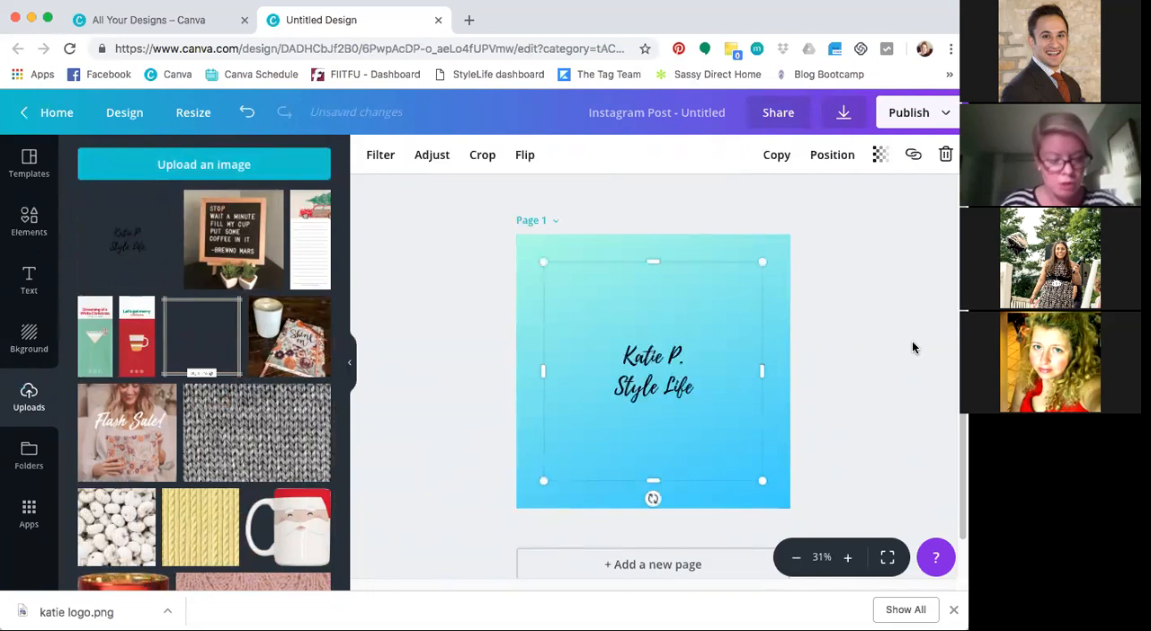
Crop the logo image closely around its two lines of lettering and move it to the bottom centre of the page
{"action": "left_click", "coordinate": [485, 158]}
{"action": "left_click_drag", "start_coordinate": [760, 264], "coordinate": [695, 334]}
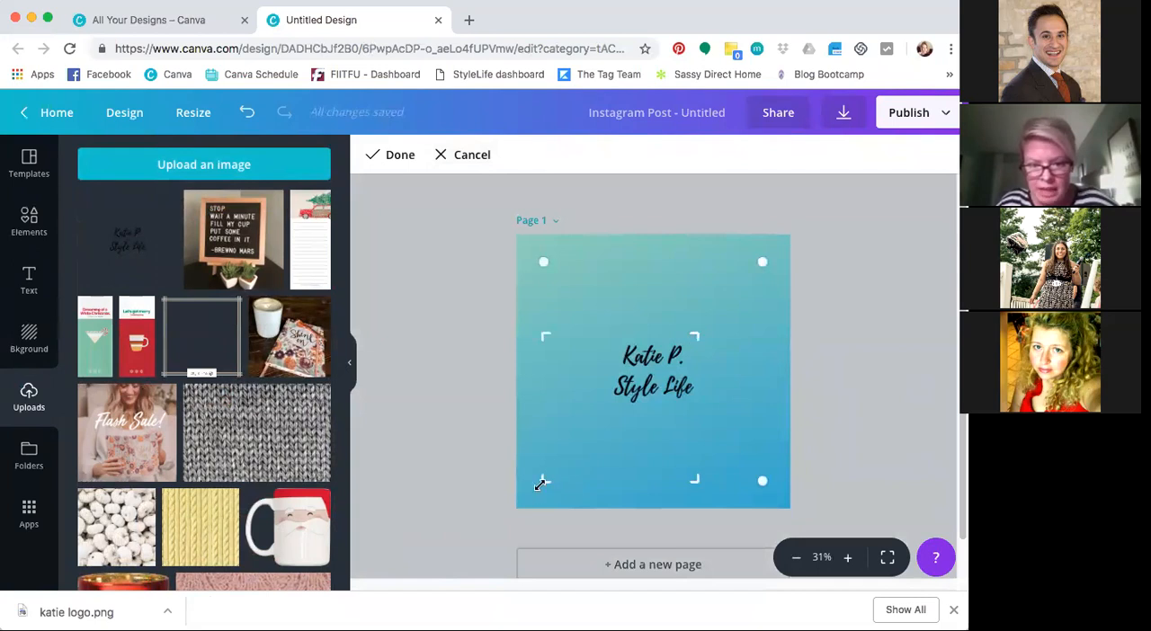
{"action": "left_click_drag", "start_coordinate": [539, 483], "coordinate": [601, 410]}
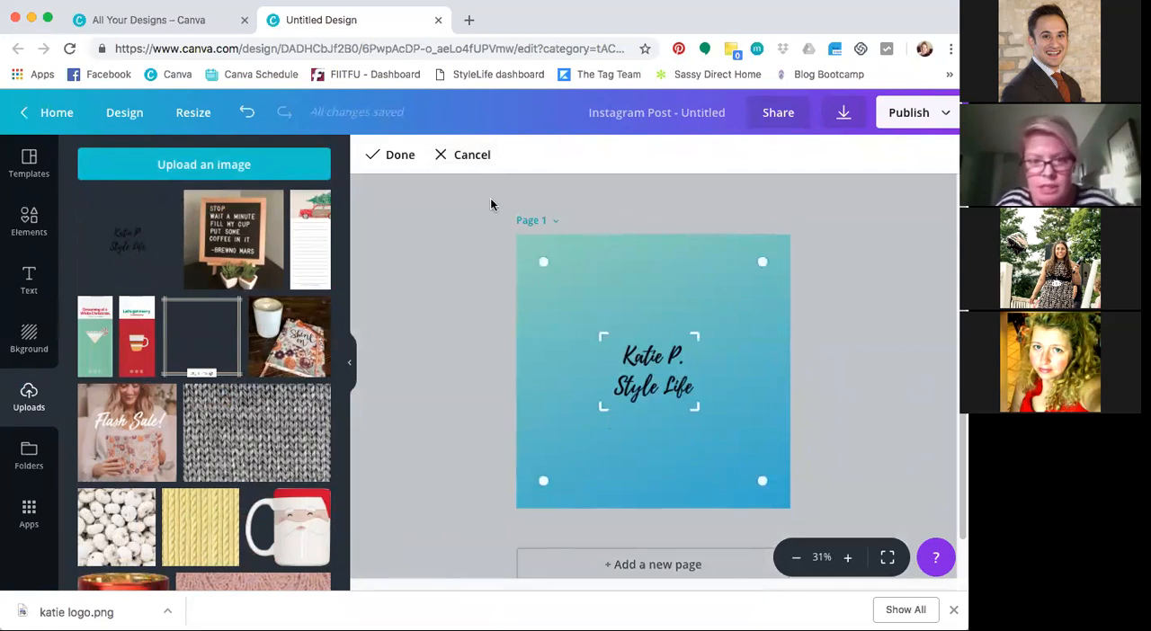
{"action": "left_click", "coordinate": [393, 159]}
{"action": "left_click_drag", "start_coordinate": [657, 380], "coordinate": [661, 483]}
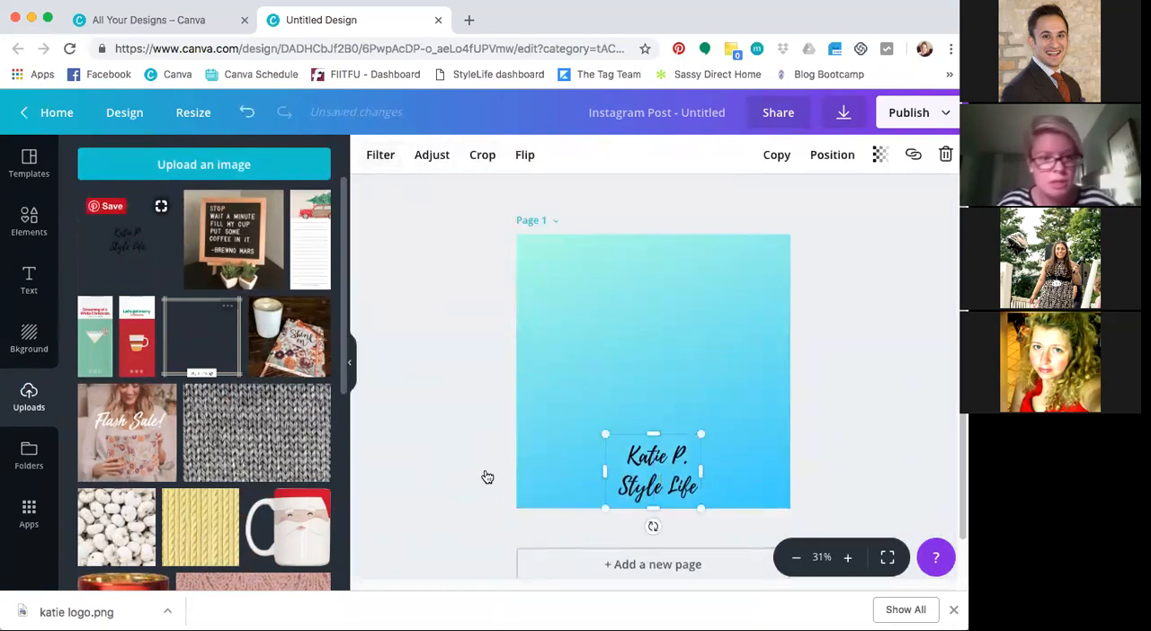
Add the uploaded red "Let's get merry" card and arrange it slightly smaller, tilted clockwise, in the page's right half above the logo
{"action": "left_click", "coordinate": [137, 355]}
{"action": "left_click_drag", "start_coordinate": [671, 319], "coordinate": [718, 292]}
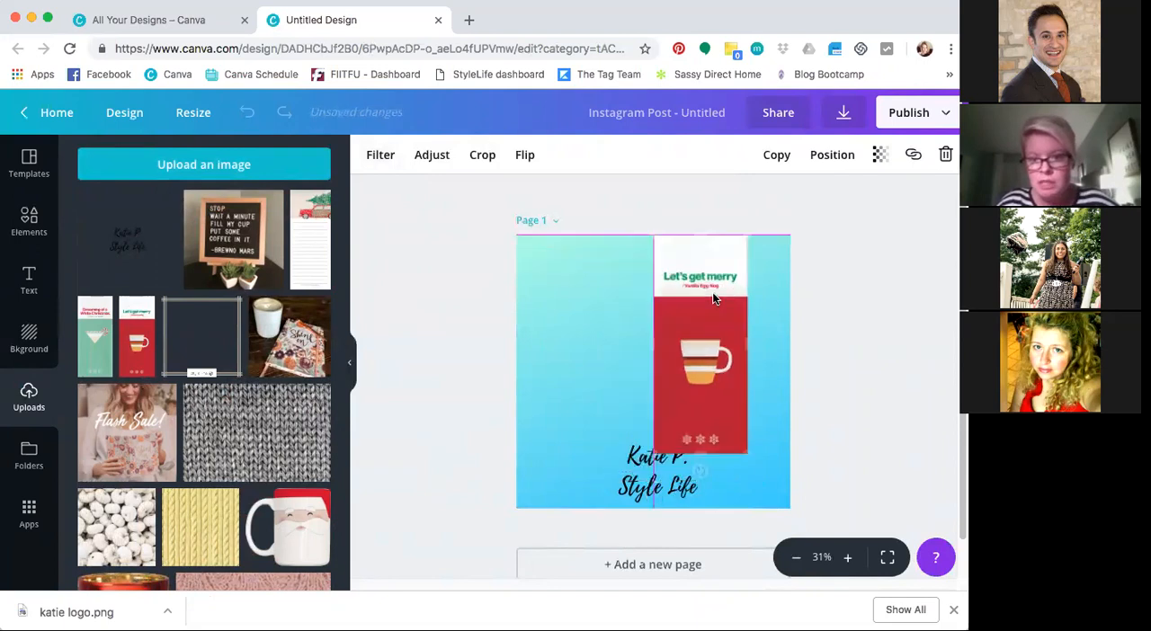
{"action": "left_click_drag", "start_coordinate": [699, 471], "coordinate": [670, 468]}
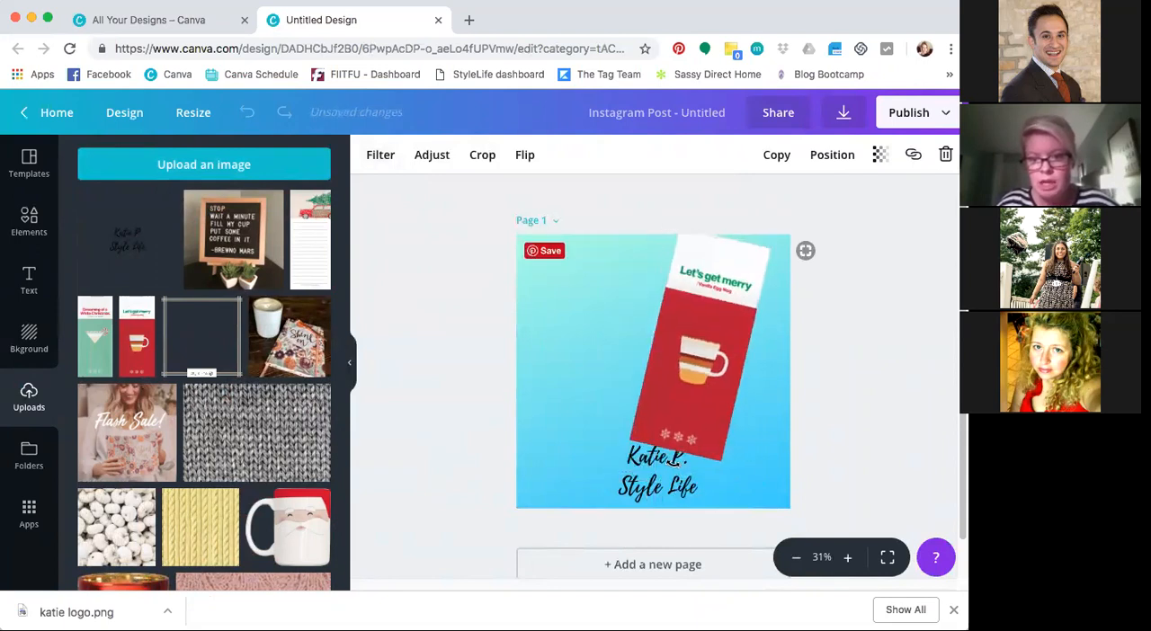
{"action": "left_click_drag", "start_coordinate": [681, 224], "coordinate": [693, 282]}
{"action": "left_click_drag", "start_coordinate": [710, 369], "coordinate": [711, 330]}
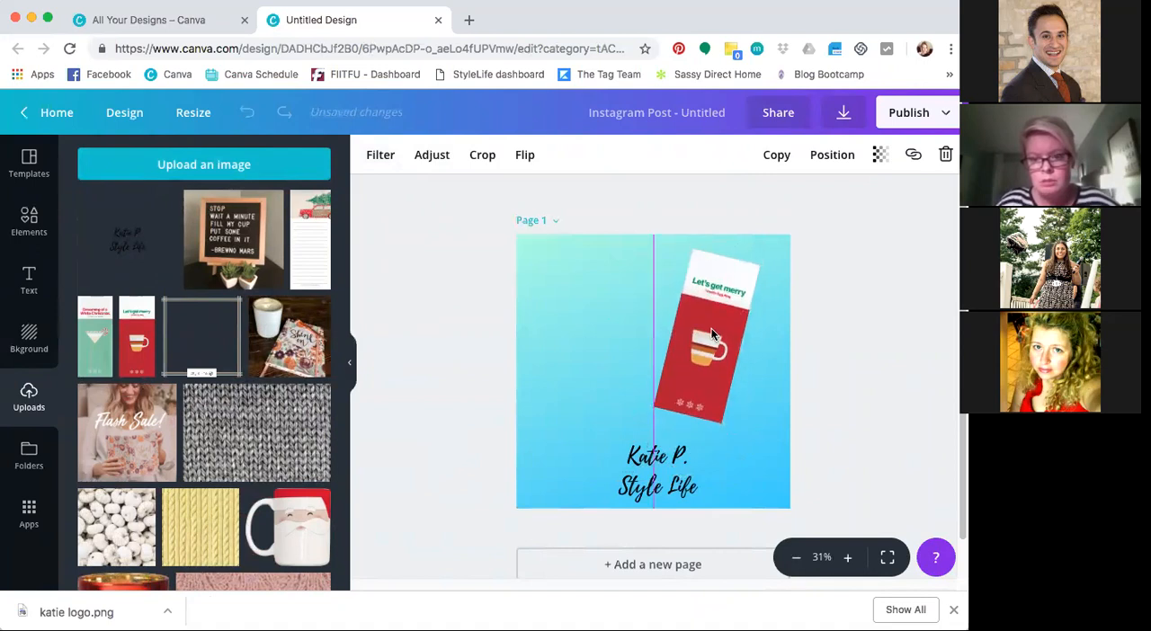
Add the green "Dreaming of a White Christmas" card and arrange it smaller, tilted counterclockwise, in the page's left half beside the red card
{"action": "left_click", "coordinate": [95, 337]}
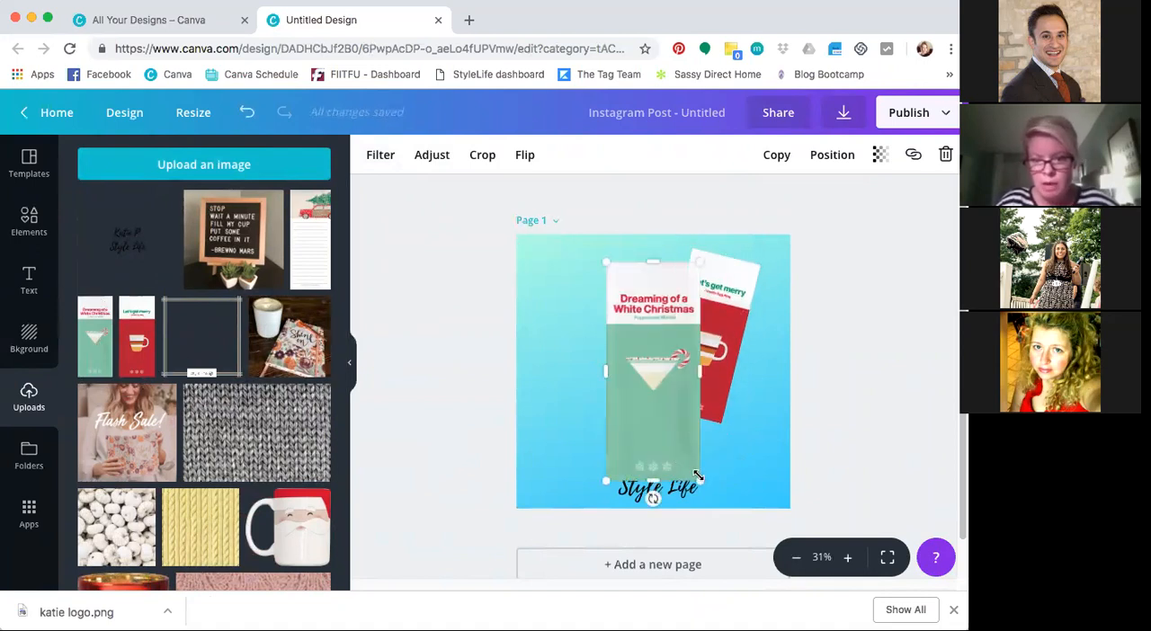
{"action": "left_click_drag", "start_coordinate": [674, 445], "coordinate": [654, 401]}
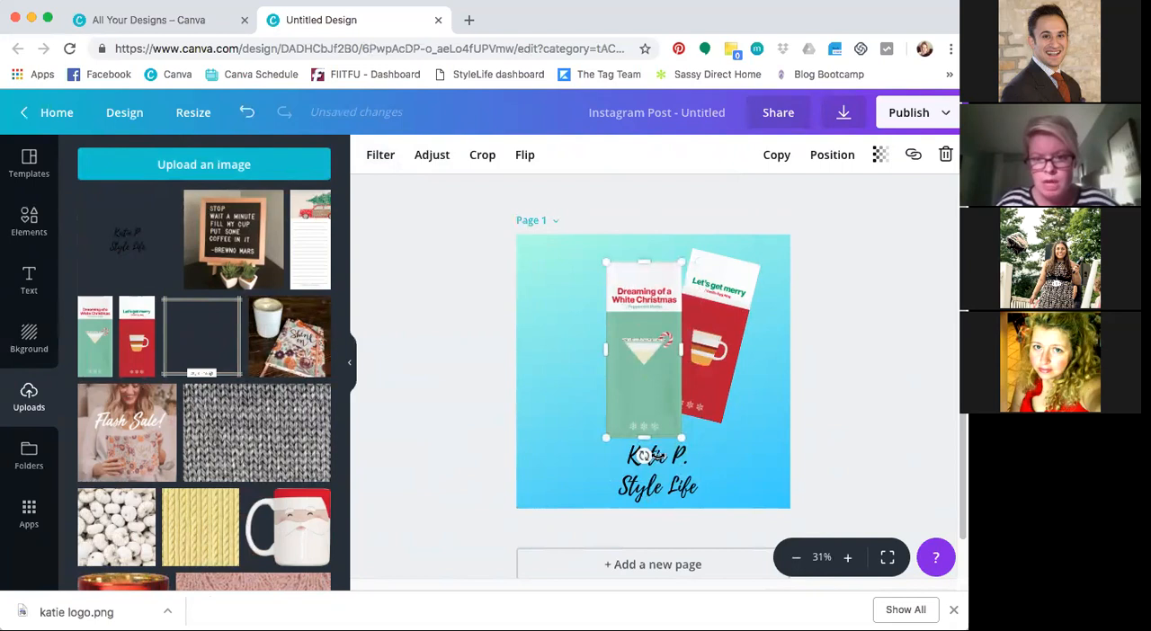
{"action": "key", "text": "super+z"}
{"action": "key", "text": "super+z"}
{"action": "left_click", "coordinate": [621, 385]}
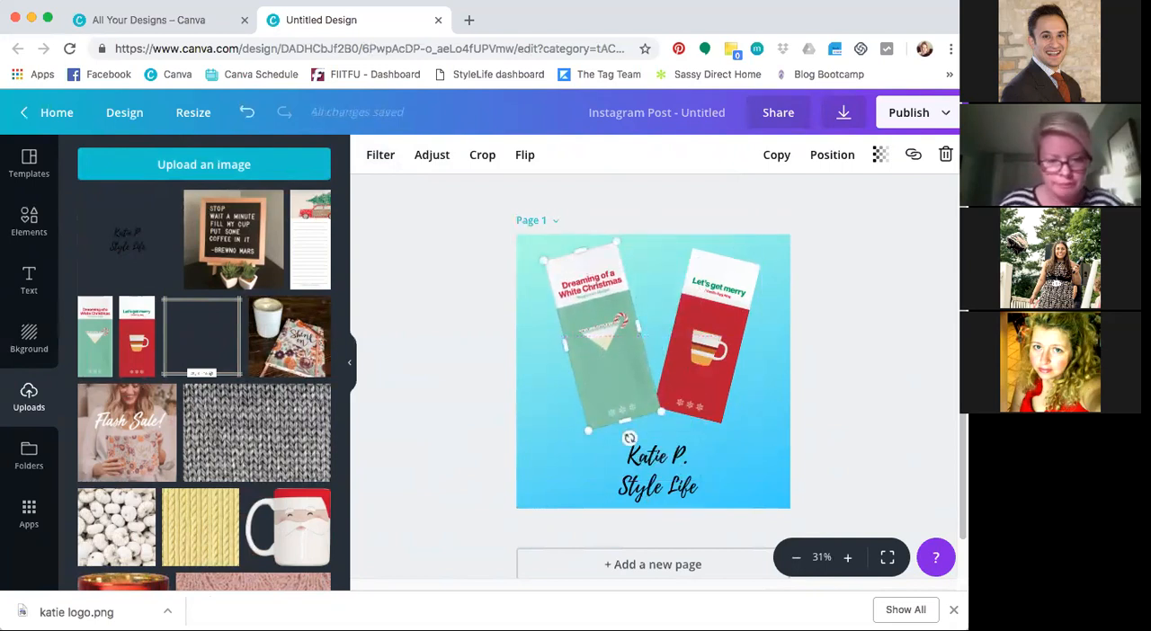